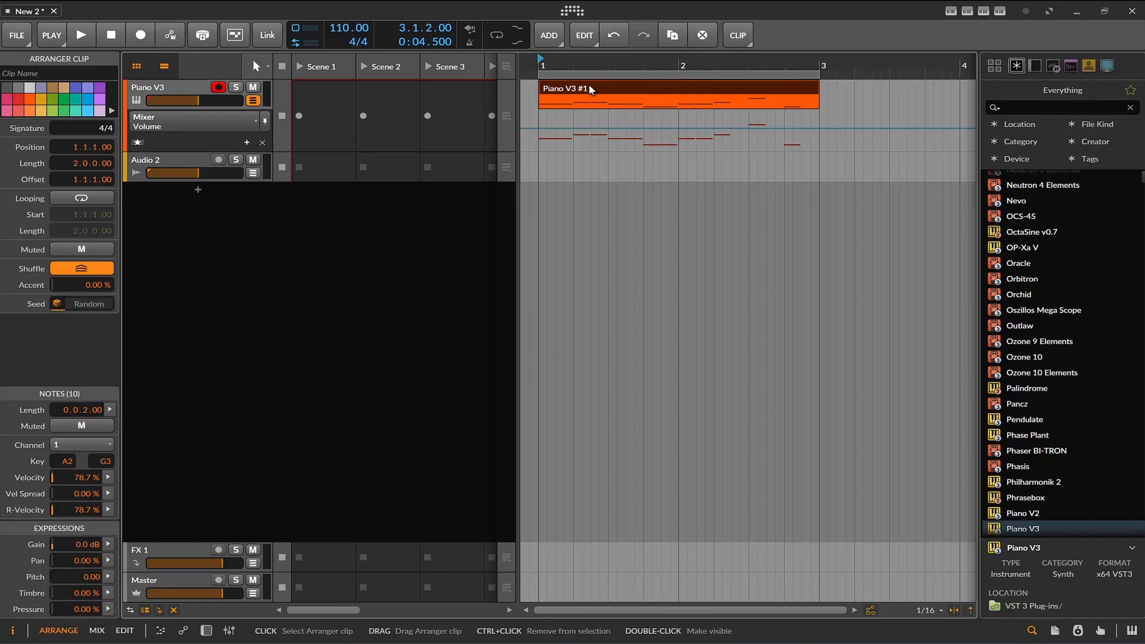
# Step: Play back the Piano V3 clip and open it in the note editor
pyautogui.press('space')
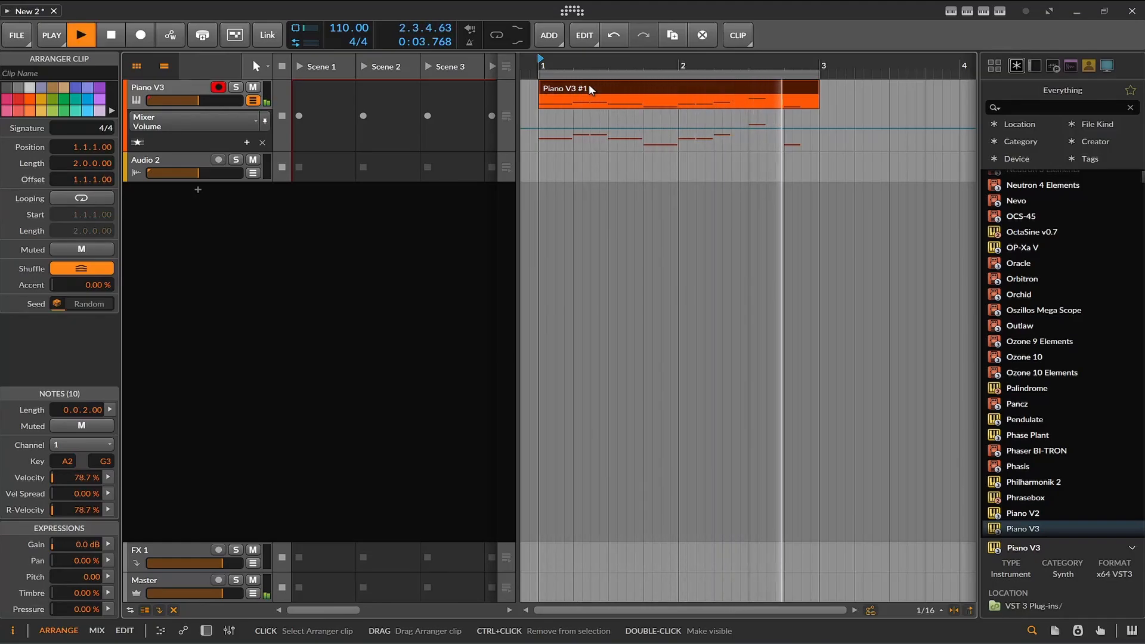
pyautogui.press('space')
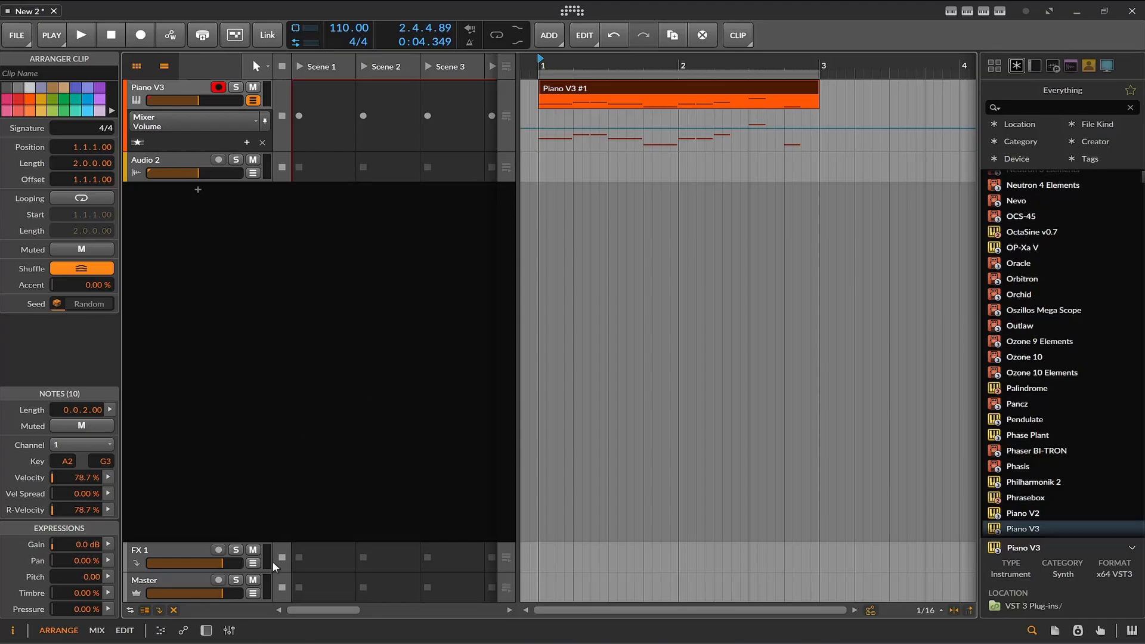
pyautogui.click(132, 635)
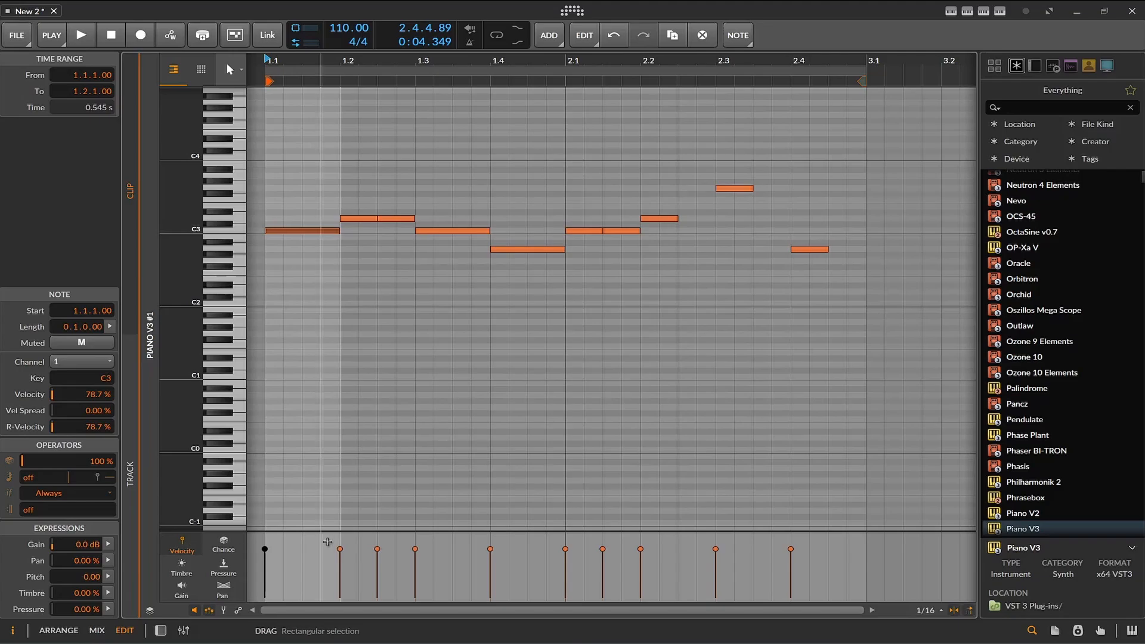
# Step: Lower the velocities of both D3 notes at beat 1.2 and the C3 note at 1.3, the latter to 64.7 %, and audition the clip
pyautogui.moveTo(340, 549)
pyautogui.mouseDown()
pyautogui.moveTo(339, 572)
pyautogui.moveTo(412, 558)
pyautogui.mouseUp()
pyautogui.press('space')
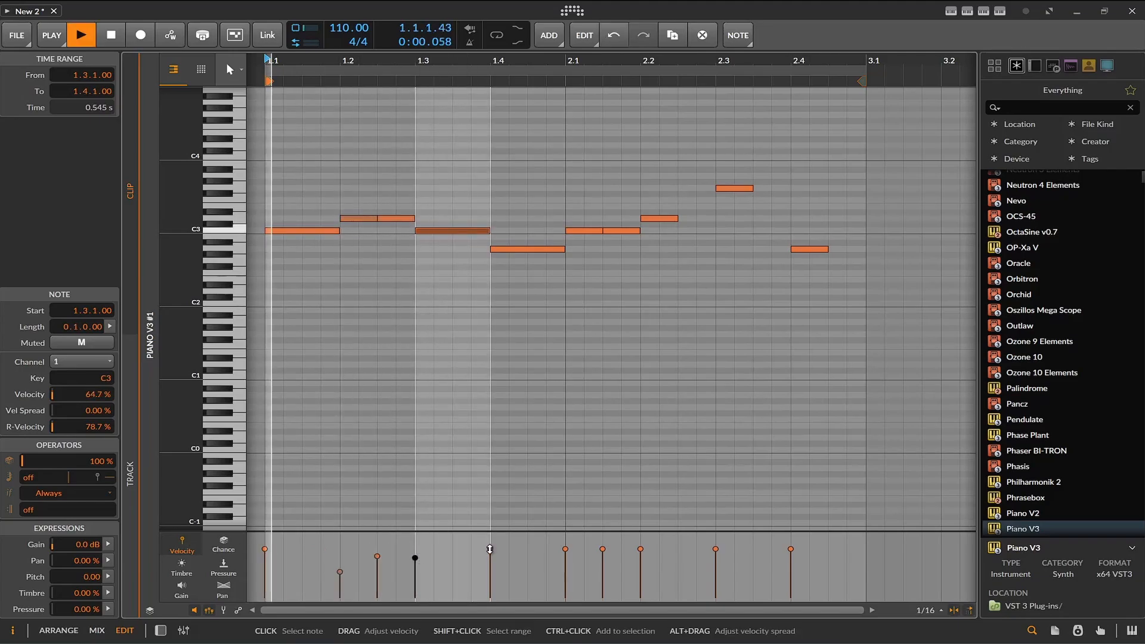
pyautogui.press('space')
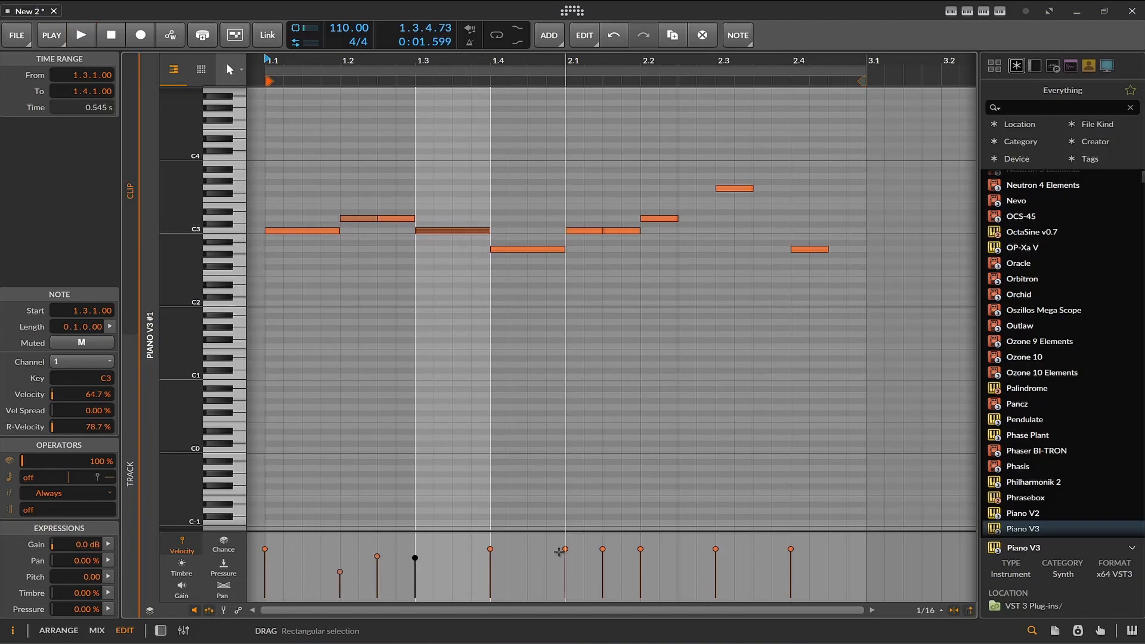
# Step: Lower the velocity of the note at 2.1.1, set the one at 2.1.3 to 91.0 % and the one at 2.2.1 to 23.5 % during playback
pyautogui.moveTo(565, 549); pyautogui.dragTo(602, 541)
pyautogui.press('space')
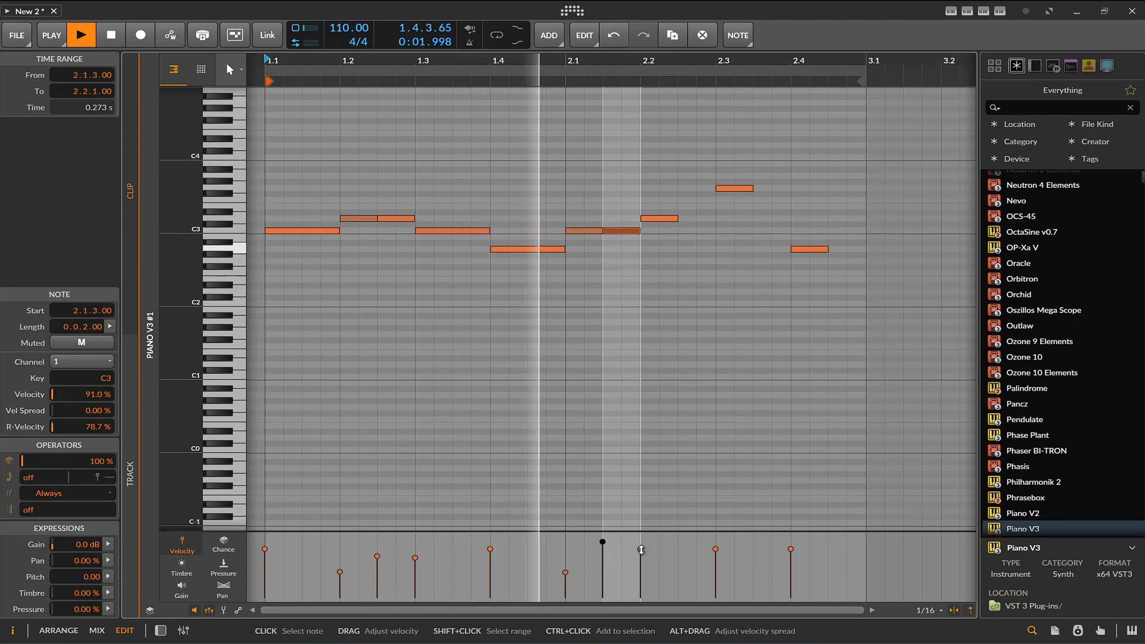
pyautogui.moveTo(641, 550); pyautogui.dragTo(641, 583)
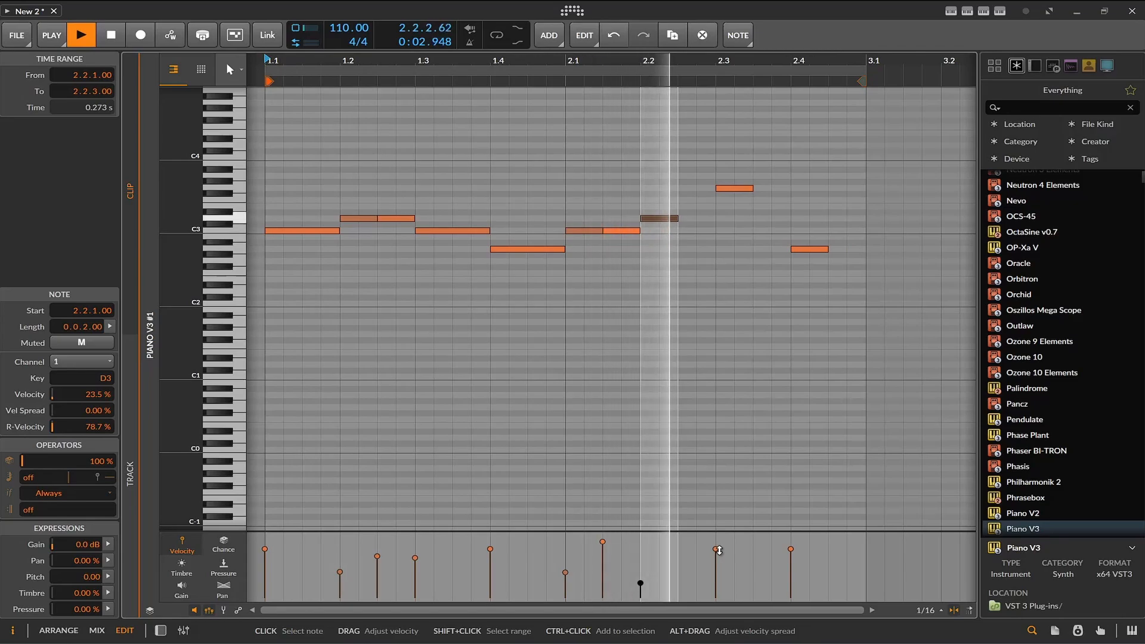
pyautogui.press('space')
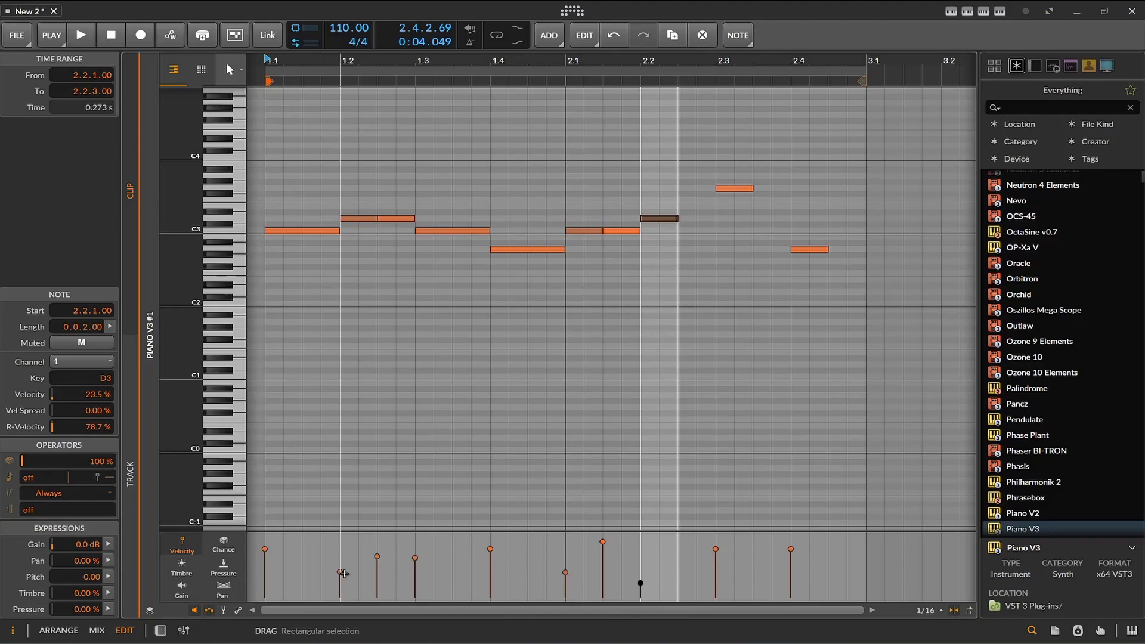
# Step: Set the velocity of the D3 note at 1.2.1 to 80.5 % and reduce the velocity of all notes together to 59.5 %
pyautogui.click(329, 572)
pyautogui.moveTo(340, 571); pyautogui.dragTo(340, 547)
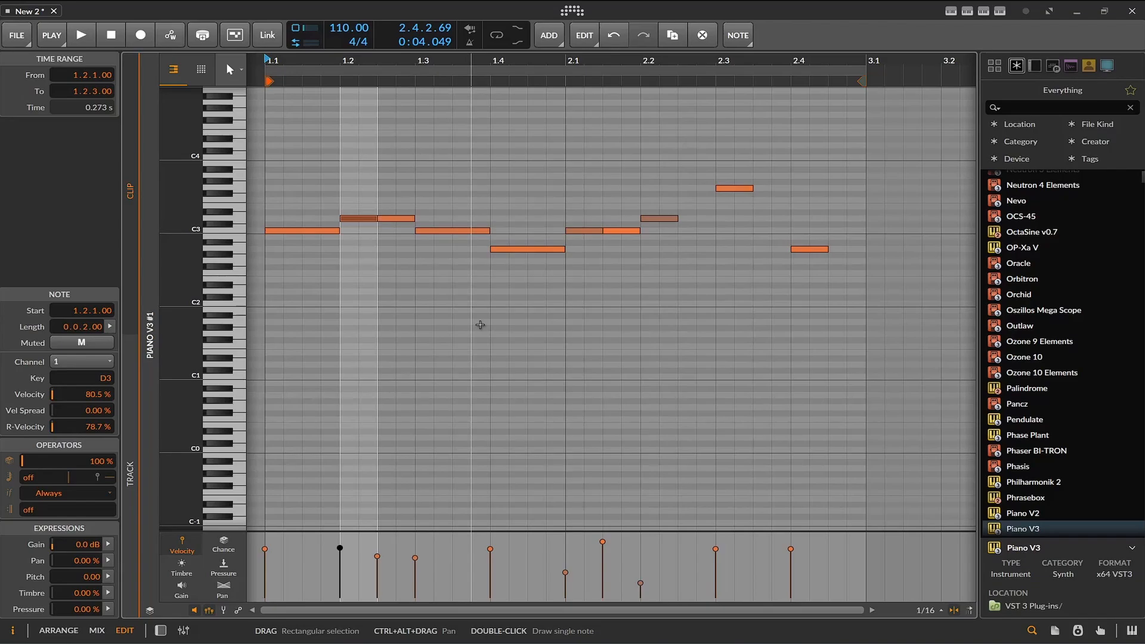
pyautogui.hotkey('ctrl', 'a')
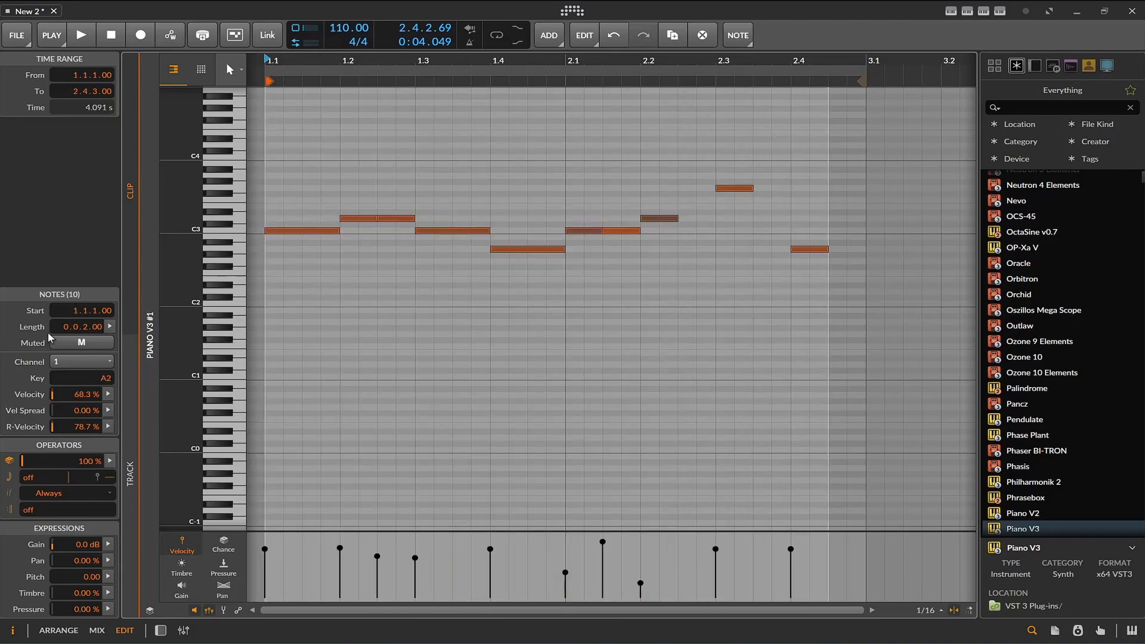
pyautogui.moveTo(81, 398); pyautogui.dragTo(80, 429)
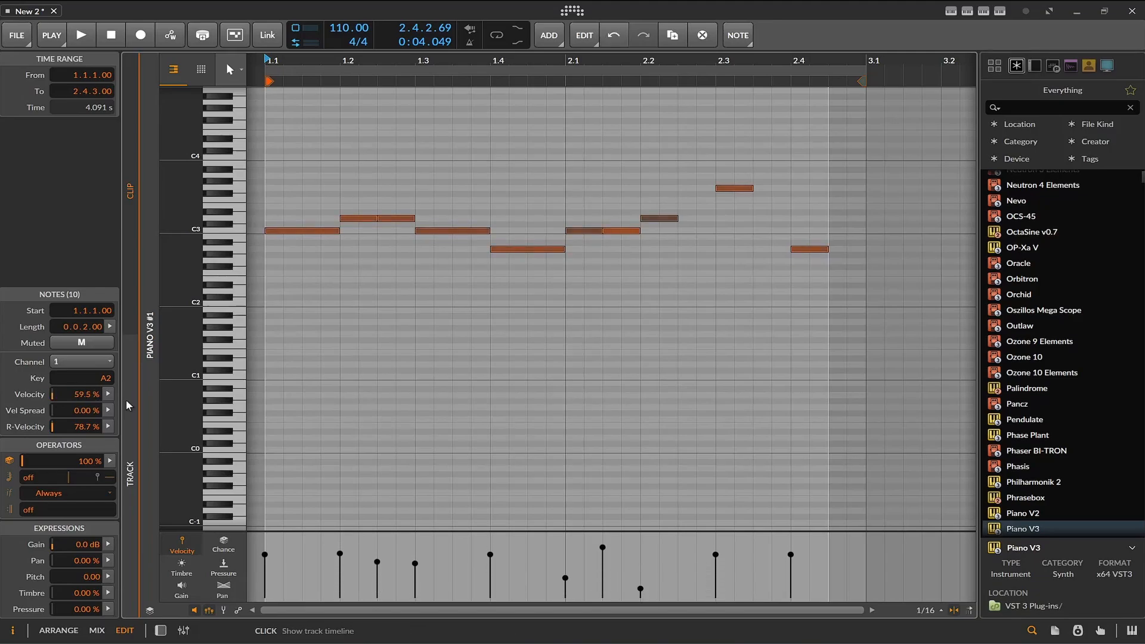
# Step: In the velocity histogram, set the mean for all notes to 61.1 % and randomize the velocities with Chaos
pyautogui.click(110, 395)
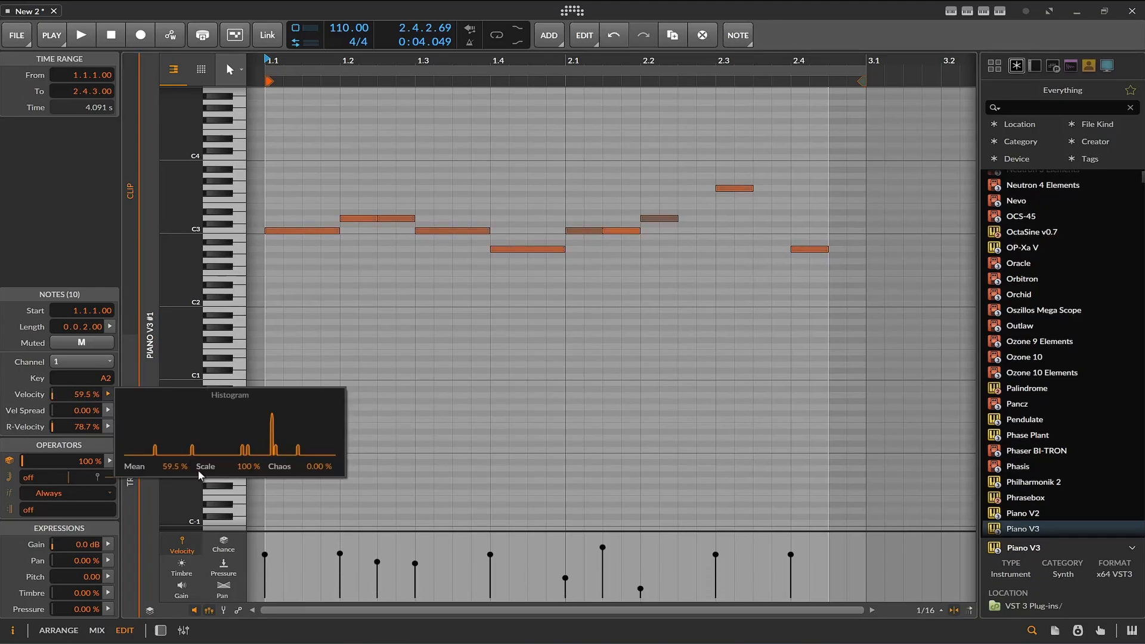
pyautogui.moveTo(177, 473); pyautogui.dragTo(177, 469)
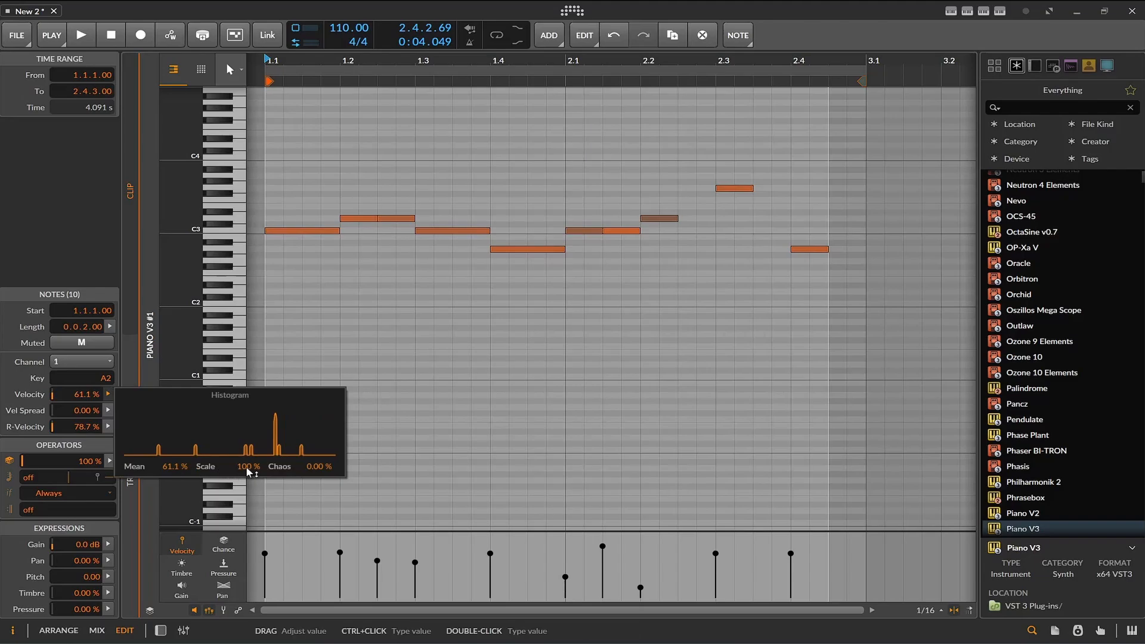
pyautogui.moveTo(319, 467)
pyautogui.mouseDown()
pyautogui.moveTo(319, 445)
pyautogui.moveTo(319, 468)
pyautogui.mouseUp()
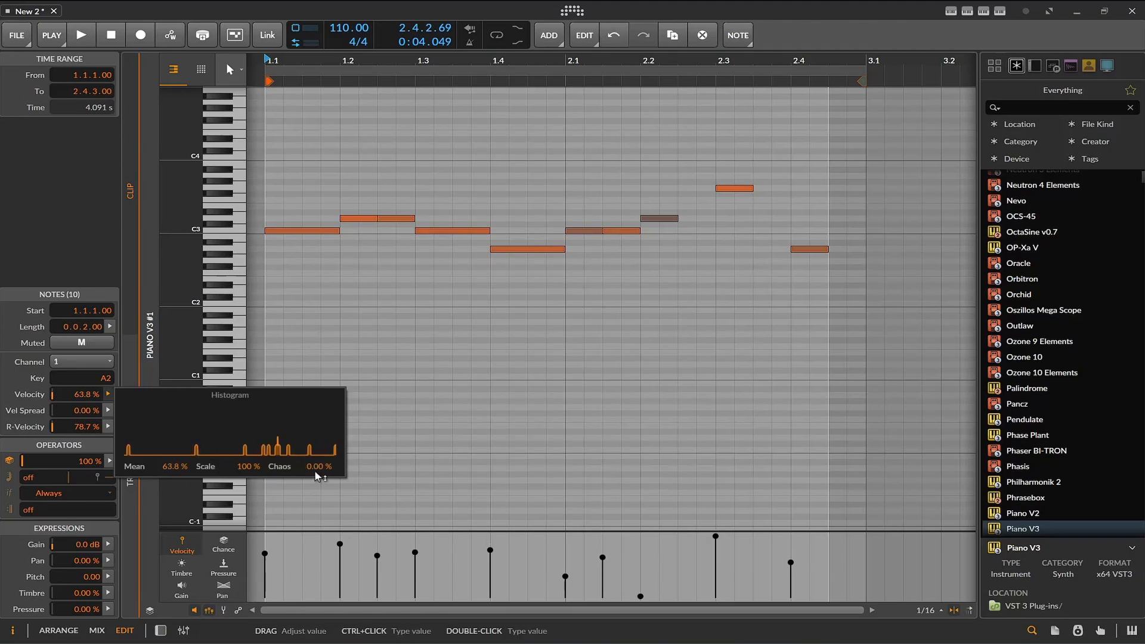
pyautogui.click(510, 472)
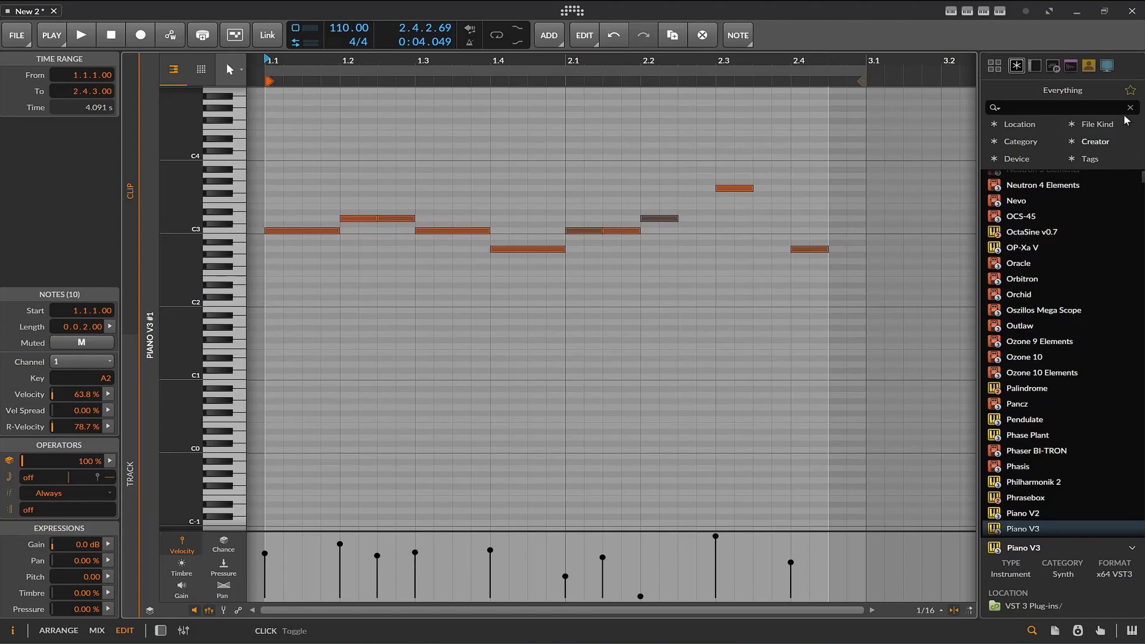
# Step: Search the browser for "hum" and show the piano track's device chain in the arranger view
pyautogui.click(1021, 108)
pyautogui.write('hum')
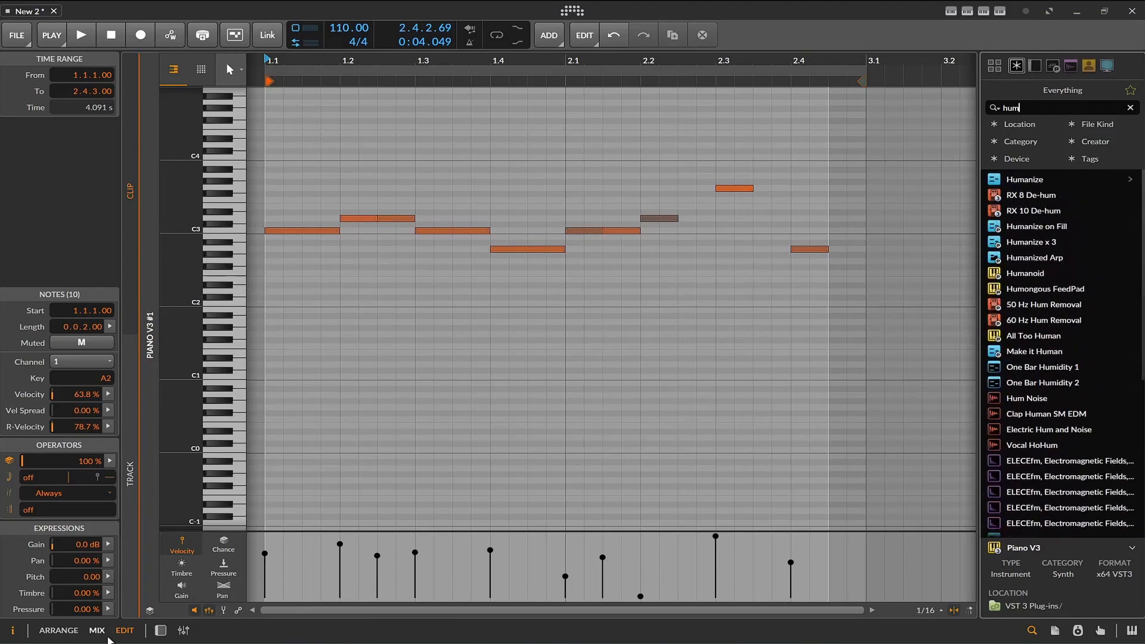
pyautogui.click(59, 630)
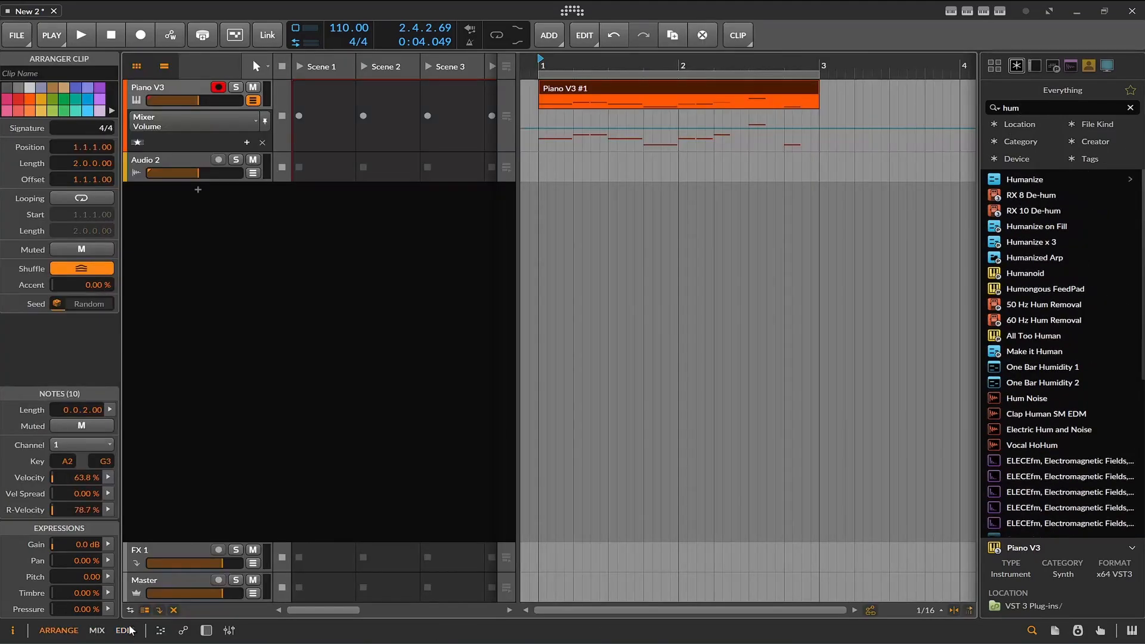
pyautogui.click(206, 630)
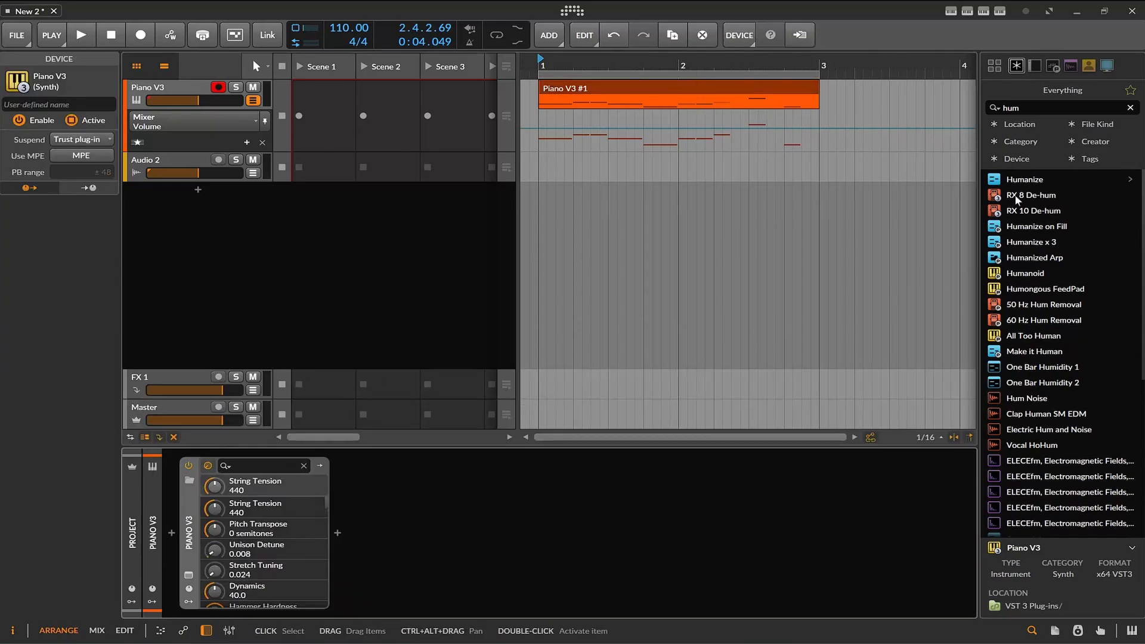
# Step: Try the Humanize device ahead of Piano V3 with varying velocity ranges during playback, and delete it again
pyautogui.moveTo(1024, 178); pyautogui.dragTo(162, 530)
pyautogui.press('space')
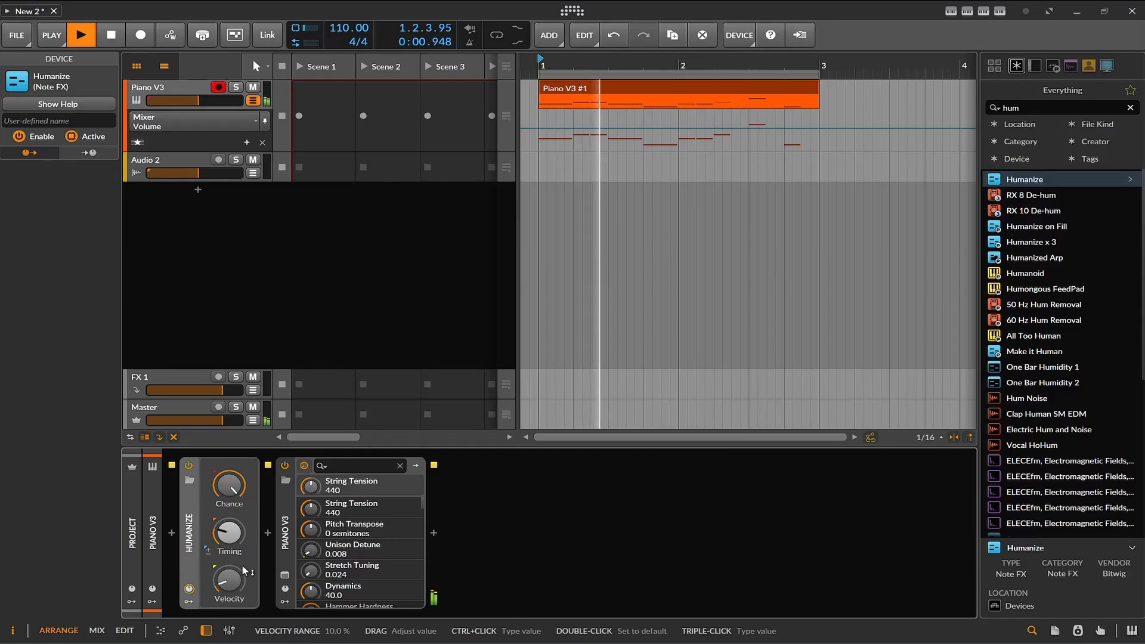
pyautogui.moveTo(228, 580); pyautogui.dragTo(229, 560)
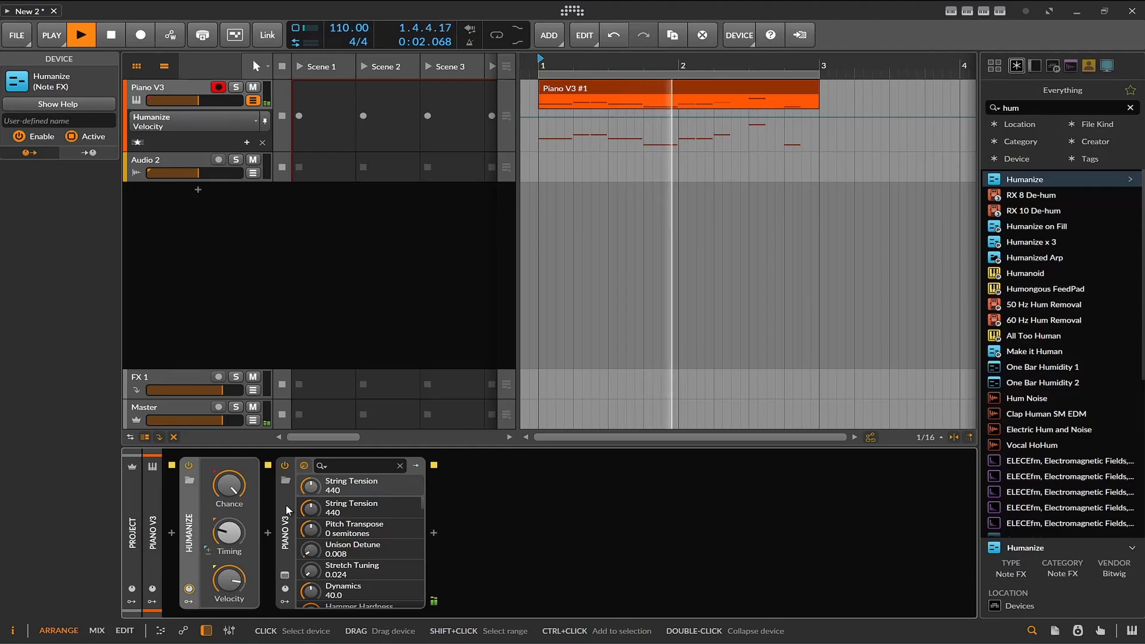
pyautogui.doubleClick(232, 576)
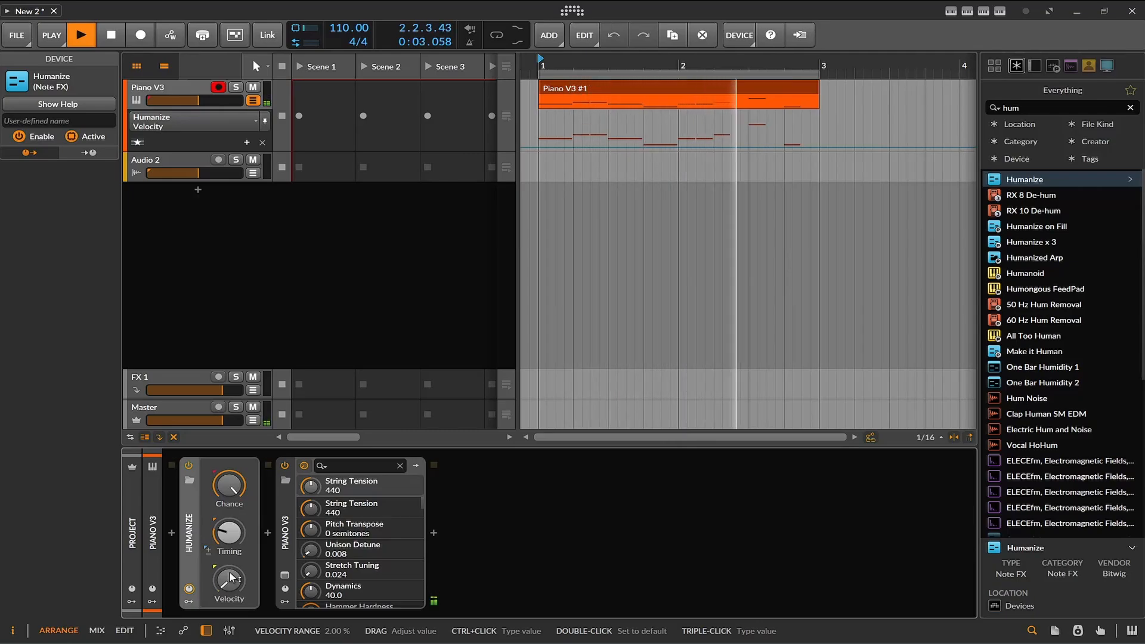
pyautogui.moveTo(231, 576); pyautogui.dragTo(231, 544)
pyautogui.press('space')
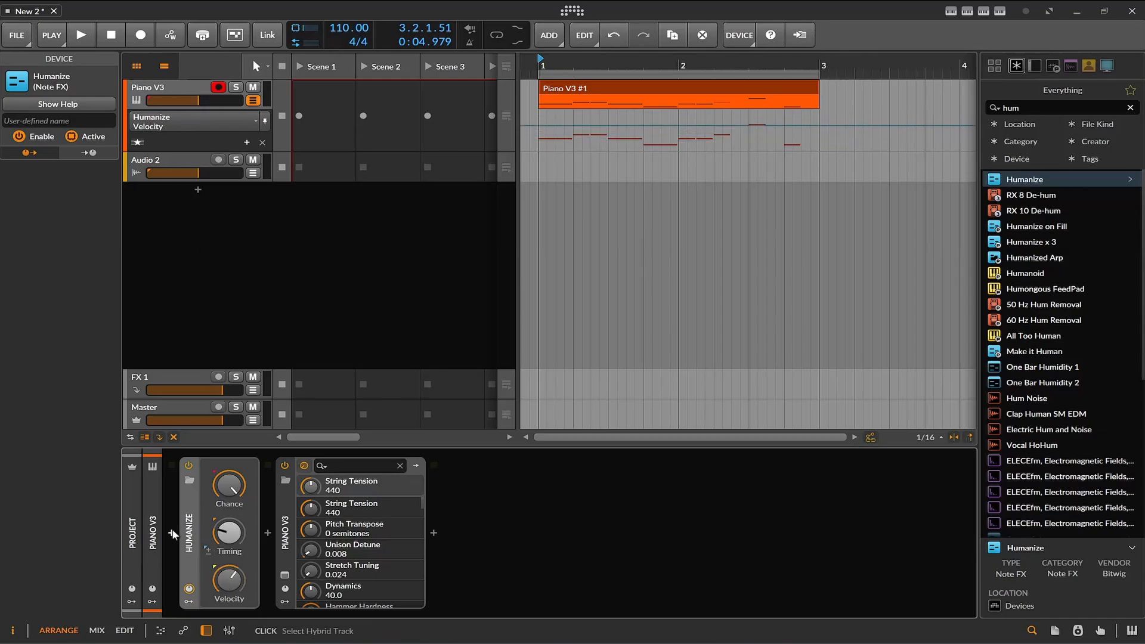
pyautogui.press('Delete')
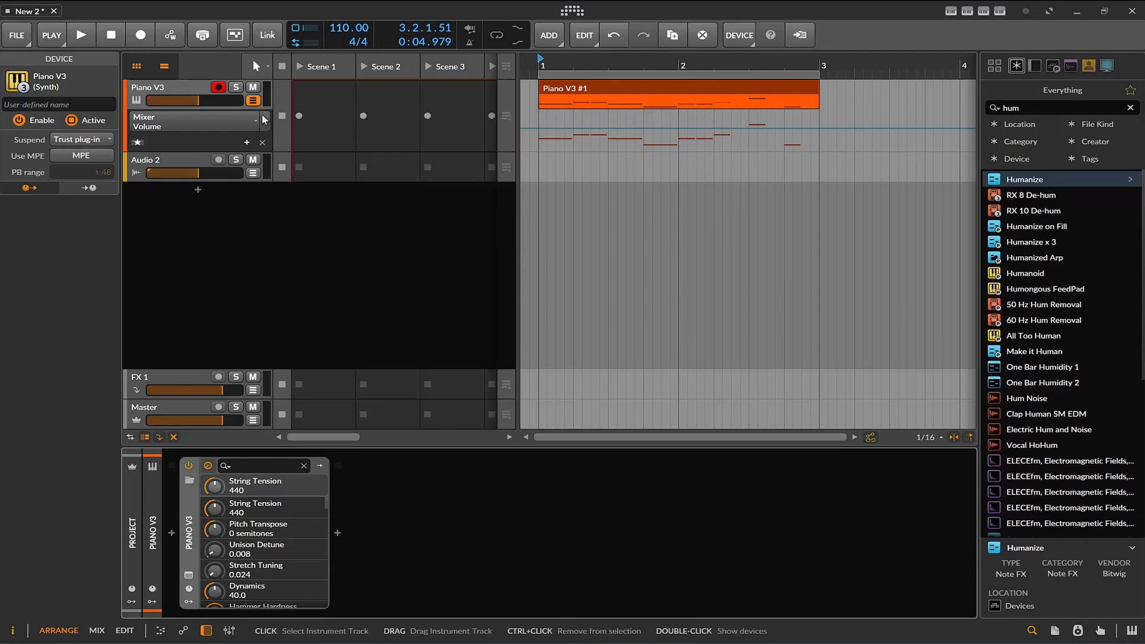
# Step: Examine the lane types and controller numbers offered for a new MIDI automation lane on the Piano V3 track, without adding a lane
pyautogui.click(248, 126)
pyautogui.moveTo(224, 149)
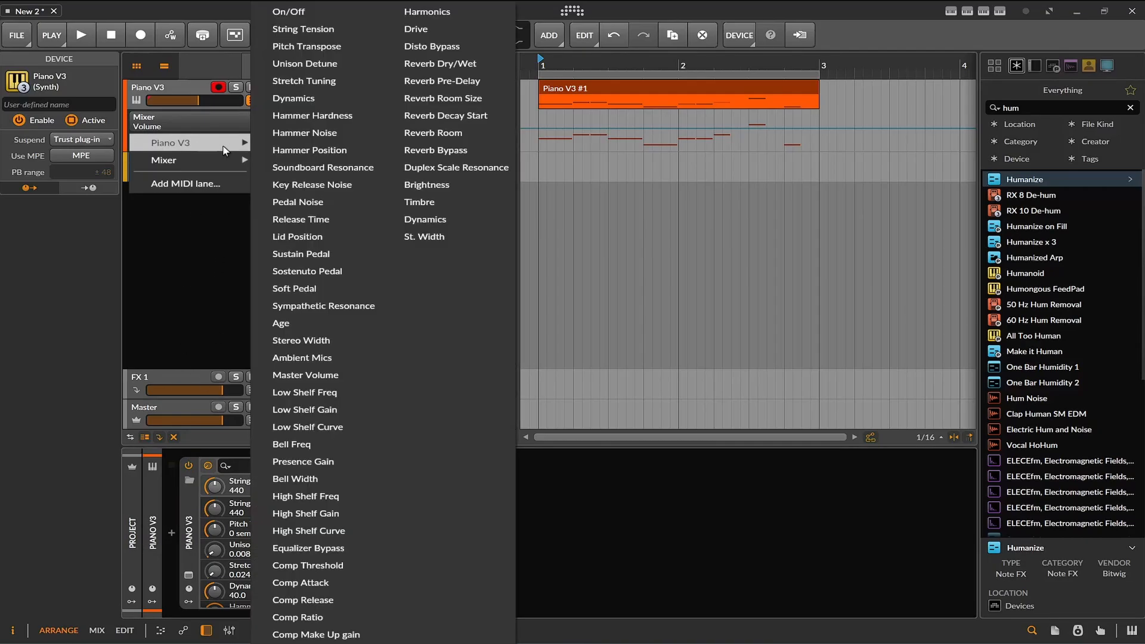
pyautogui.click(218, 185)
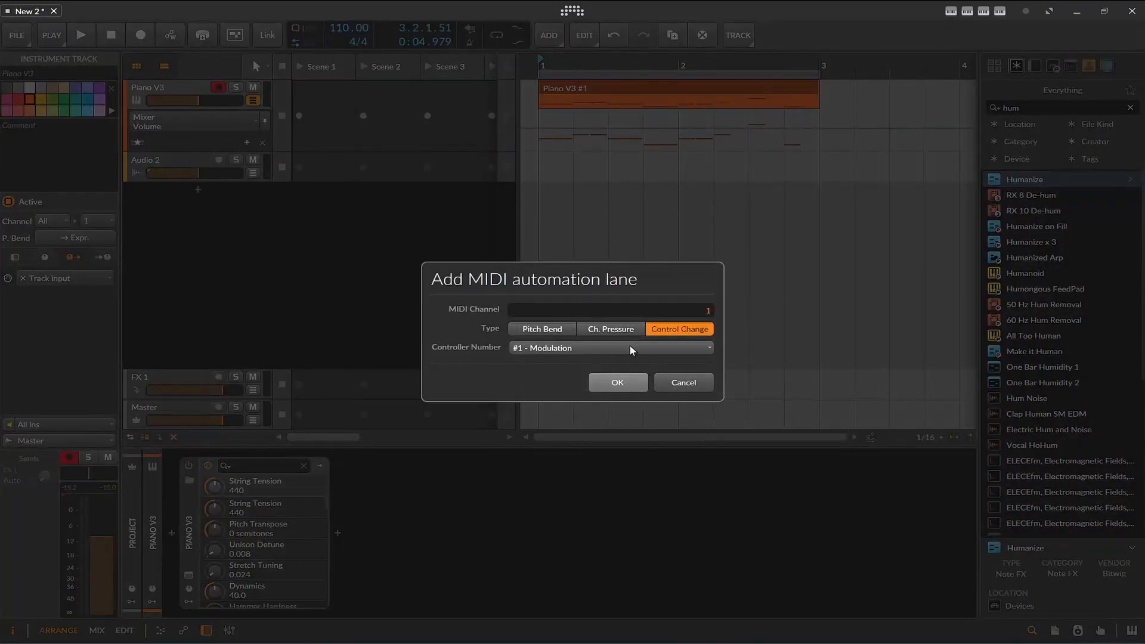
pyautogui.click(614, 346)
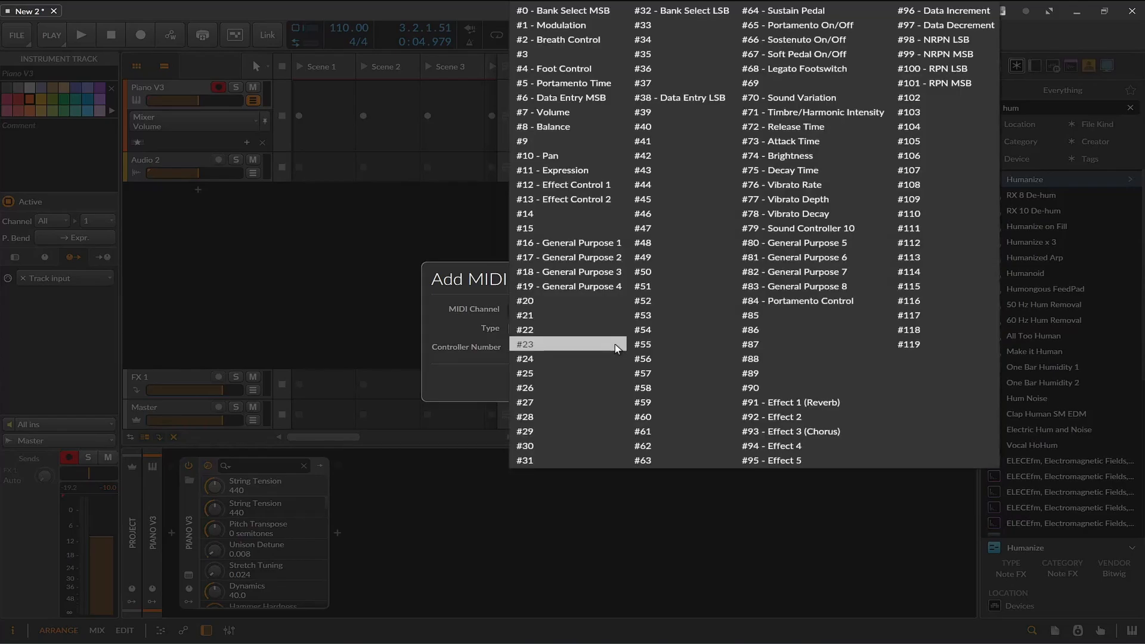
pyautogui.click(446, 391)
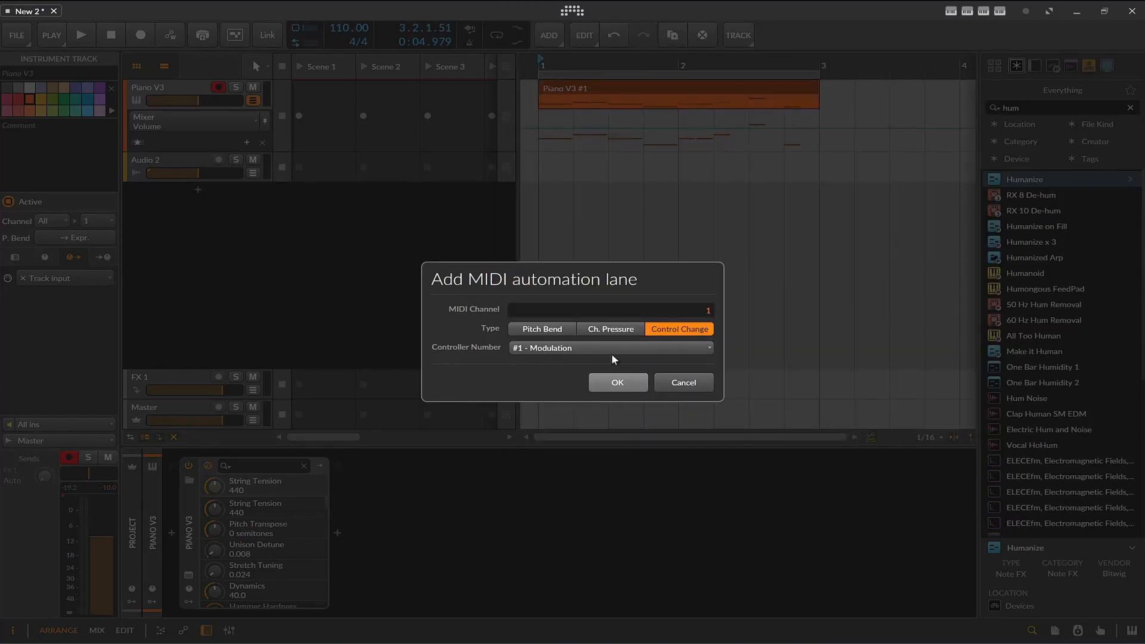
pyautogui.click(611, 334)
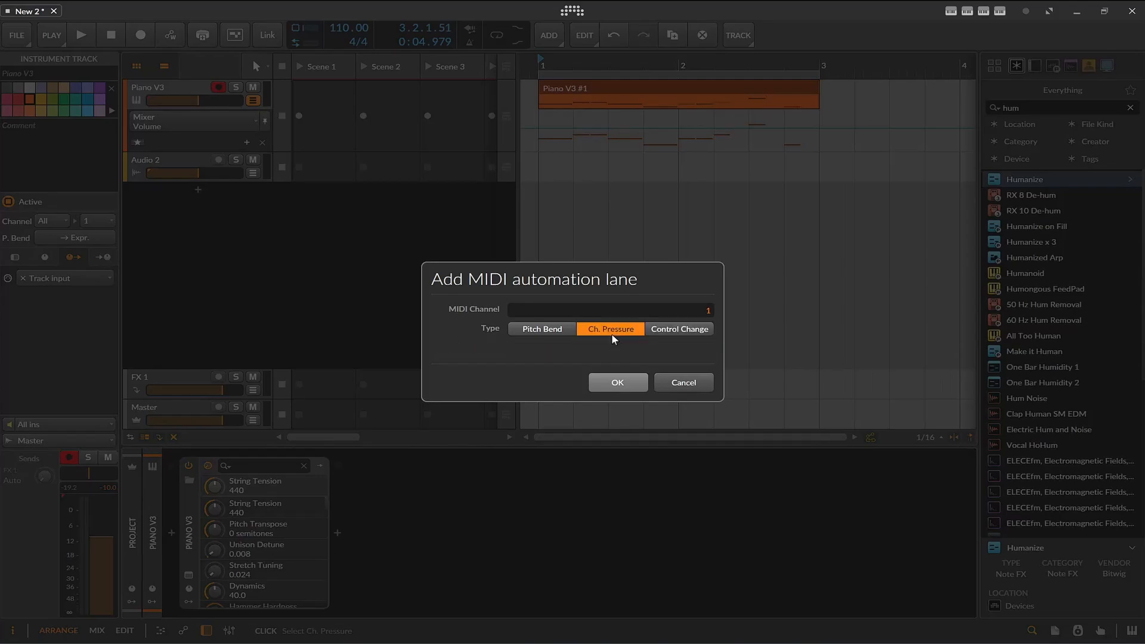
pyautogui.click(676, 387)
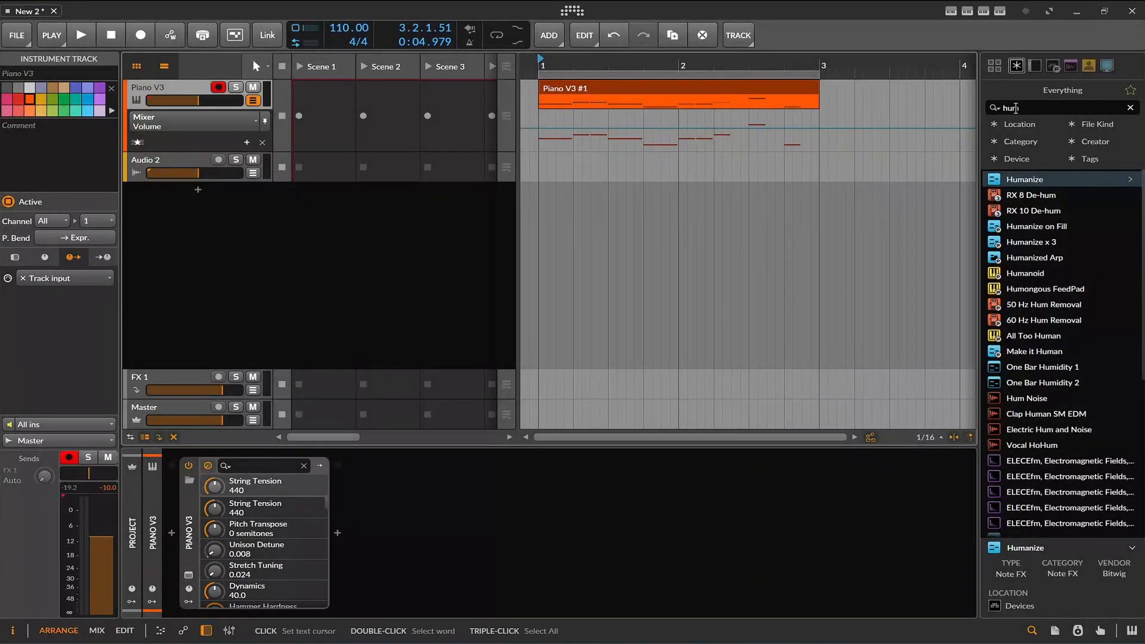
# Step: Search the browser for "note grid" and insert the Note Grid device before Piano V3 on the track
pyautogui.moveTo(1020, 107); pyautogui.dragTo(963, 103)
pyautogui.write('notef')
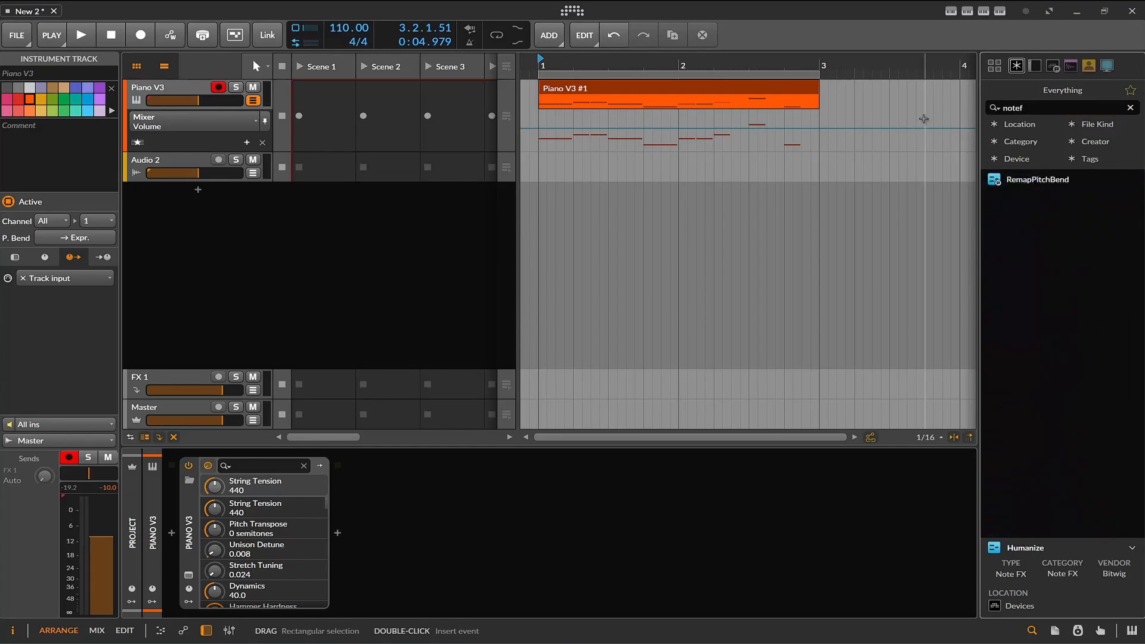
pyautogui.press('BackSpace')
pyautogui.write('g')
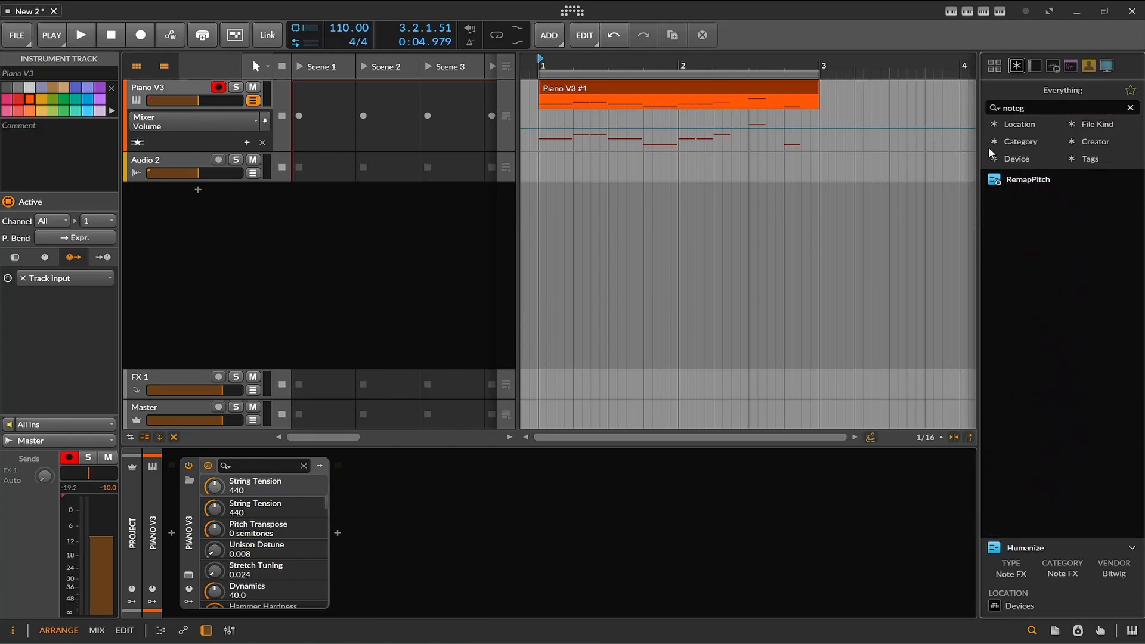
pyautogui.press('BackSpace')
pyautogui.write('grid')
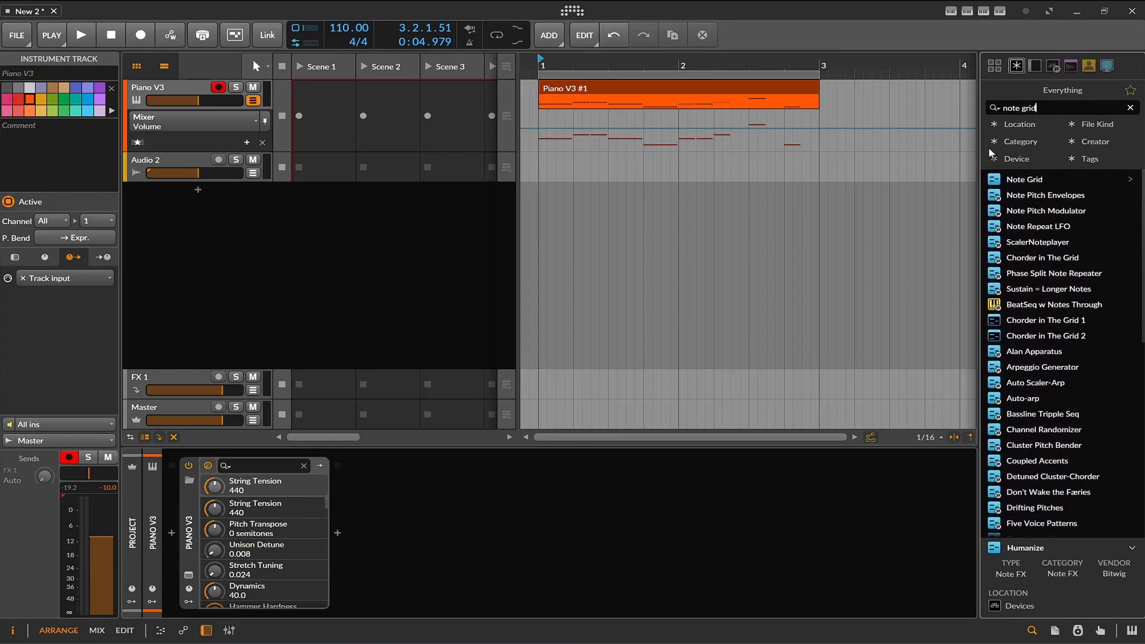
pyautogui.moveTo(1023, 179); pyautogui.dragTo(176, 566)
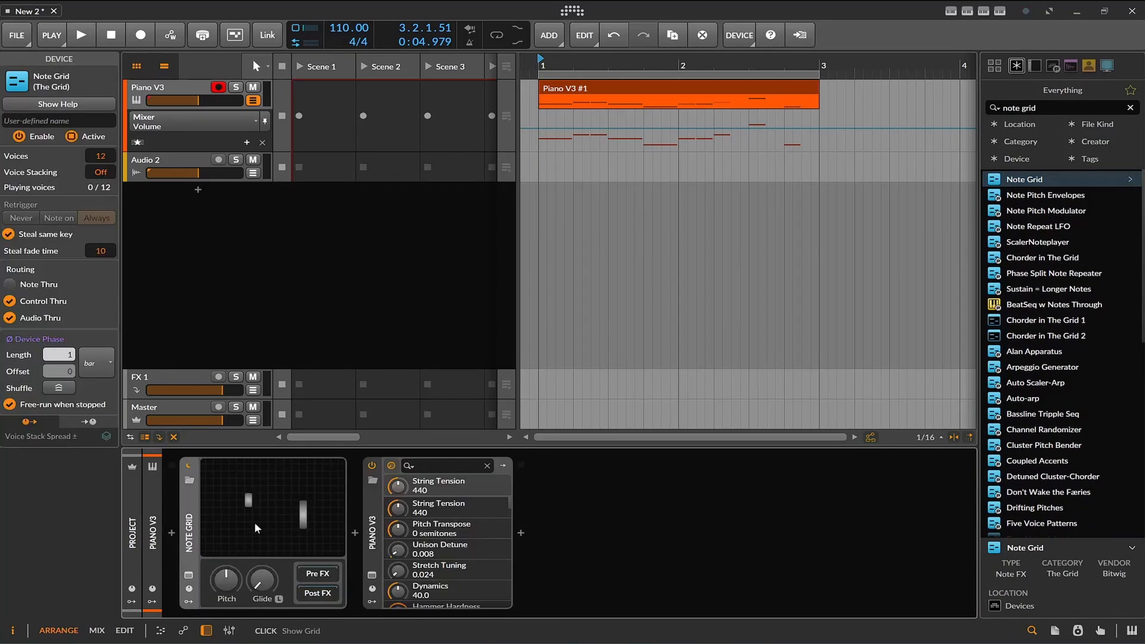
# Step: Open the Note Grid's patch editor and disconnect the velocity cable from the note output module
pyautogui.doubleClick(251, 528)
pyautogui.click(251, 528)
pyautogui.click(252, 527)
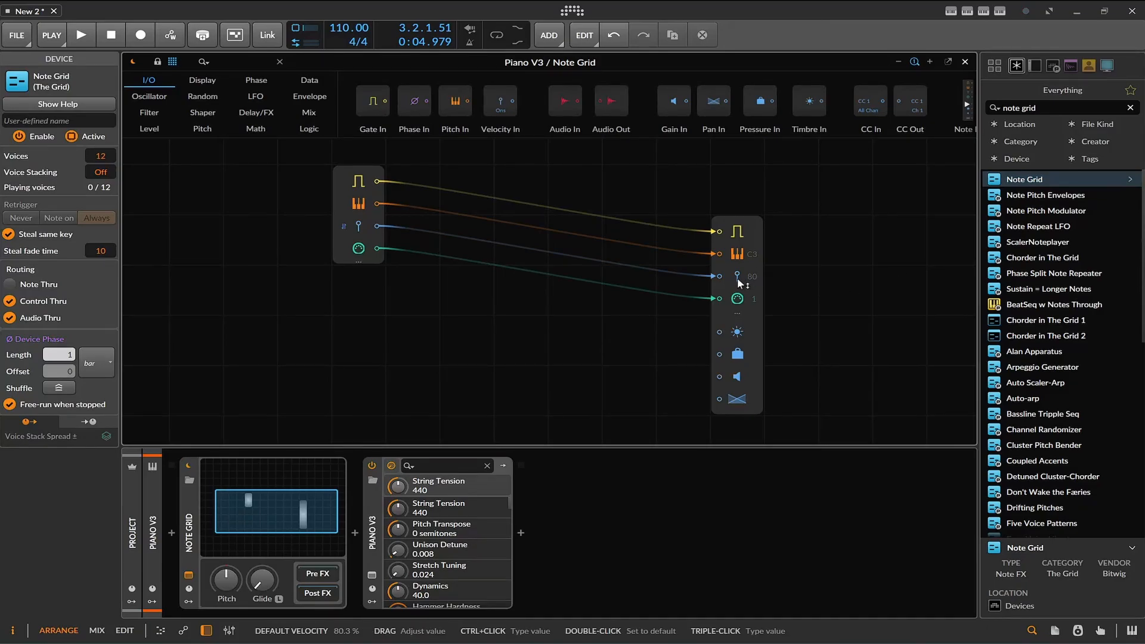
pyautogui.doubleClick(716, 275)
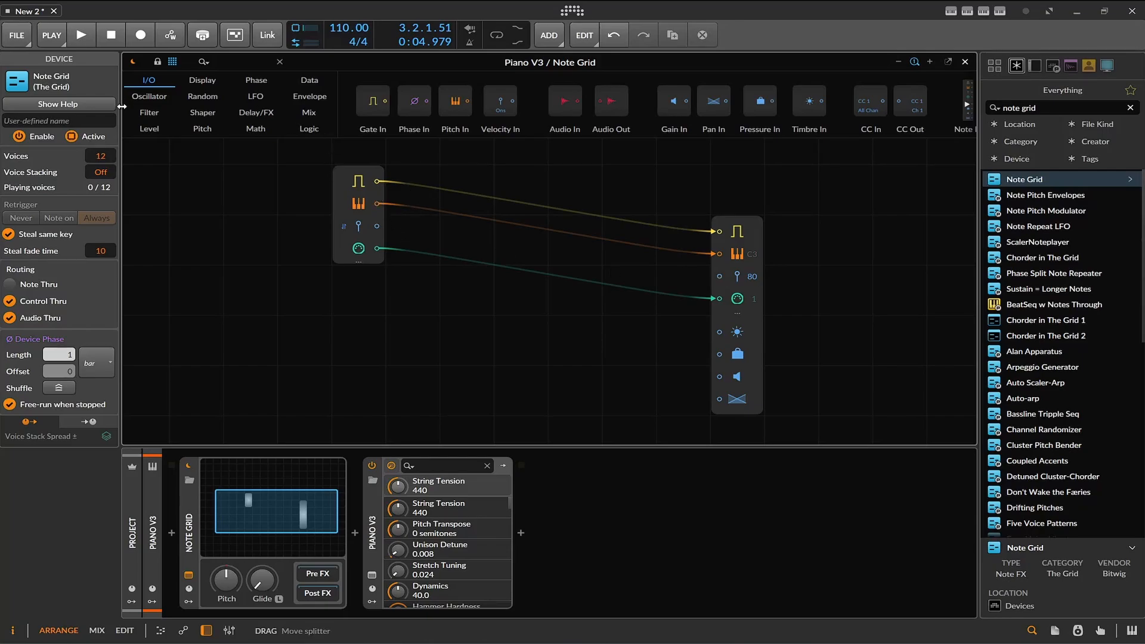
# Step: Add a Value module from the Level category to the patch and connect its output to the note output's velocity input
pyautogui.click(203, 130)
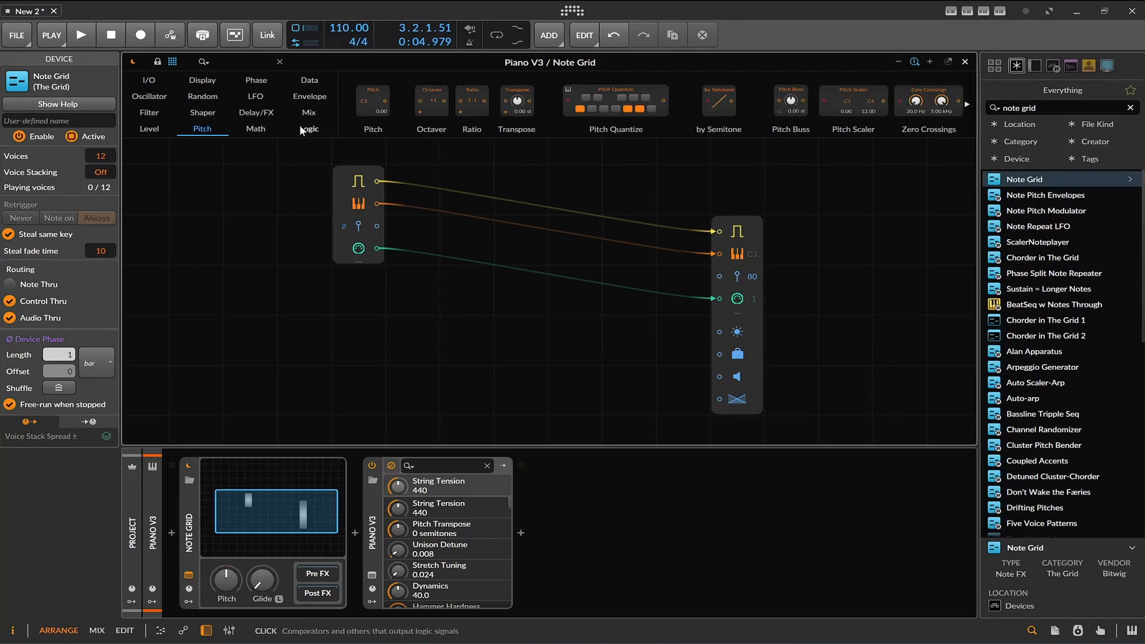
pyautogui.click(160, 127)
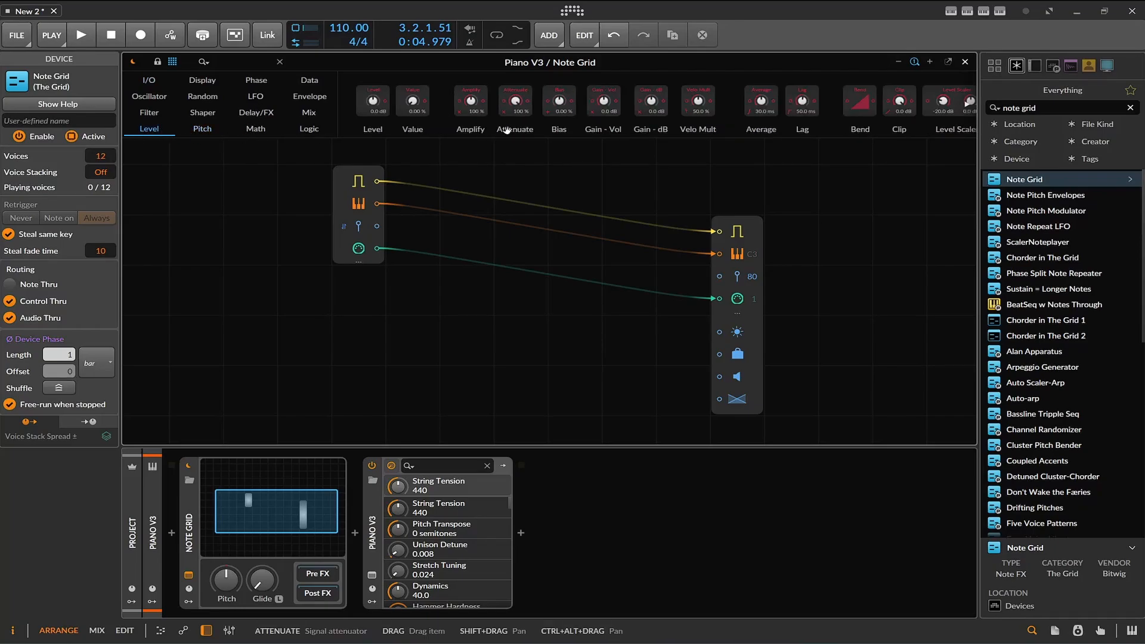
pyautogui.moveTo(412, 102); pyautogui.dragTo(721, 278)
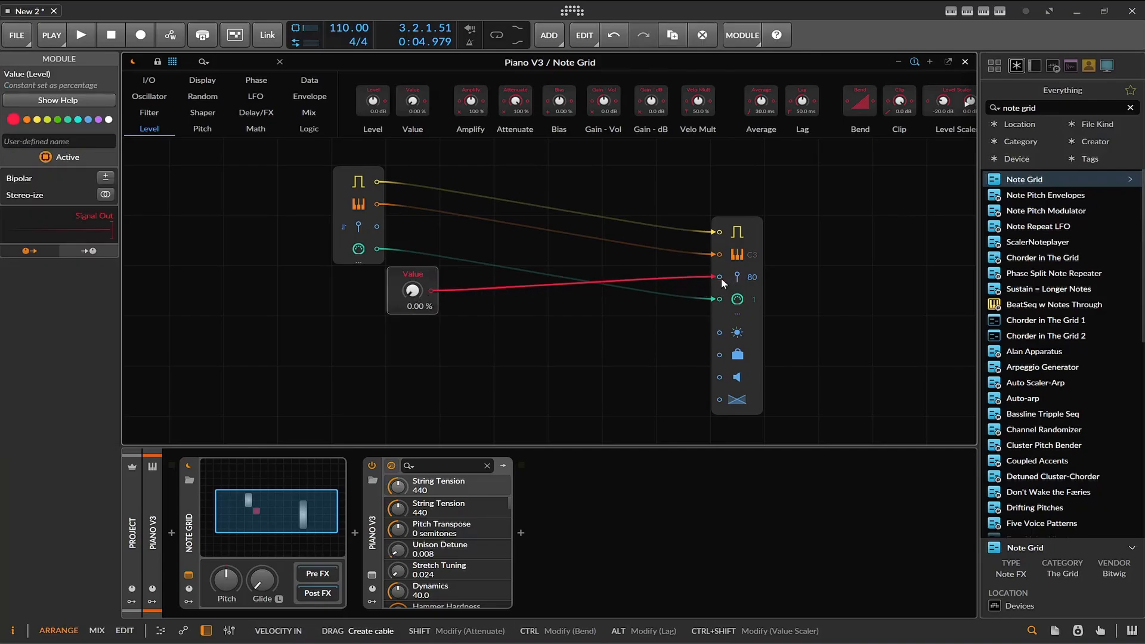
# Step: Audition the clip while varying the Value module's level, including 28.8 %, 26.0 %, 55.6 % and 66.4 %
pyautogui.click(415, 291)
pyautogui.moveTo(415, 292); pyautogui.dragTo(415, 272)
pyautogui.press('space')
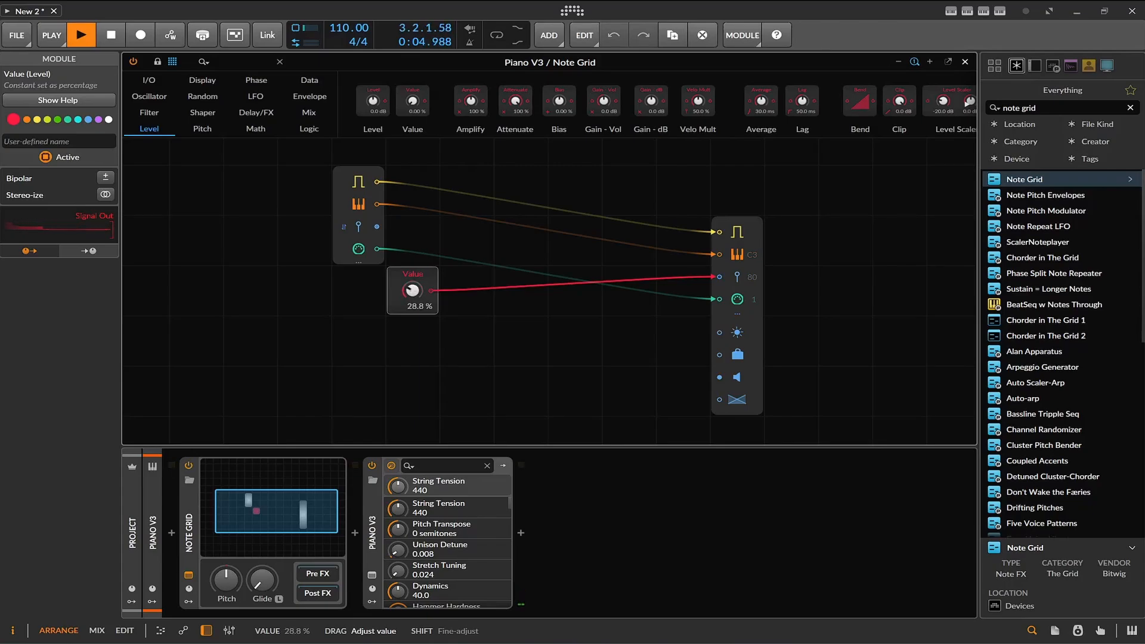
pyautogui.moveTo(412, 290)
pyautogui.mouseDown()
pyautogui.moveTo(414, 271)
pyautogui.moveTo(412, 295)
pyautogui.mouseUp()
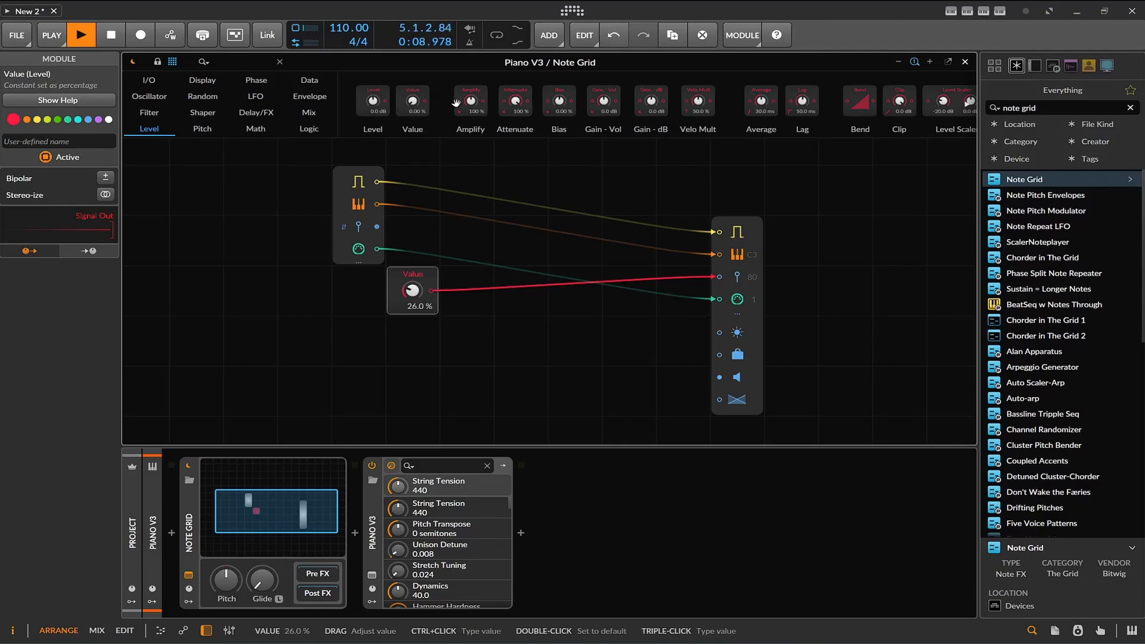
pyautogui.press('space')
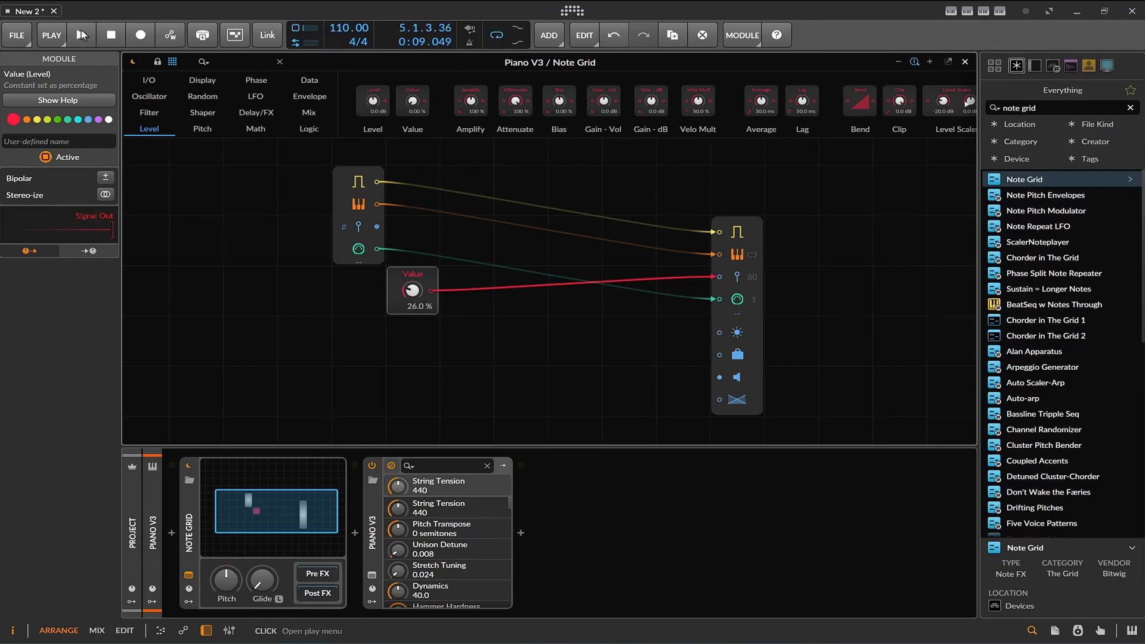
pyautogui.click(81, 35)
pyautogui.moveTo(411, 292); pyautogui.dragTo(411, 287)
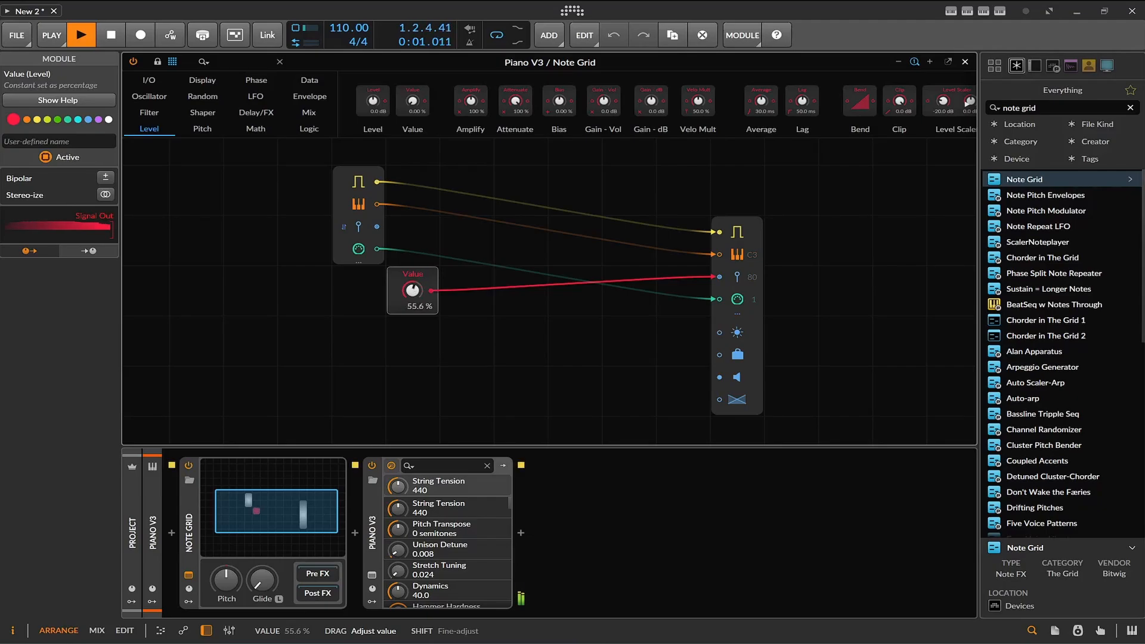
pyautogui.moveTo(412, 291); pyautogui.dragTo(412, 270)
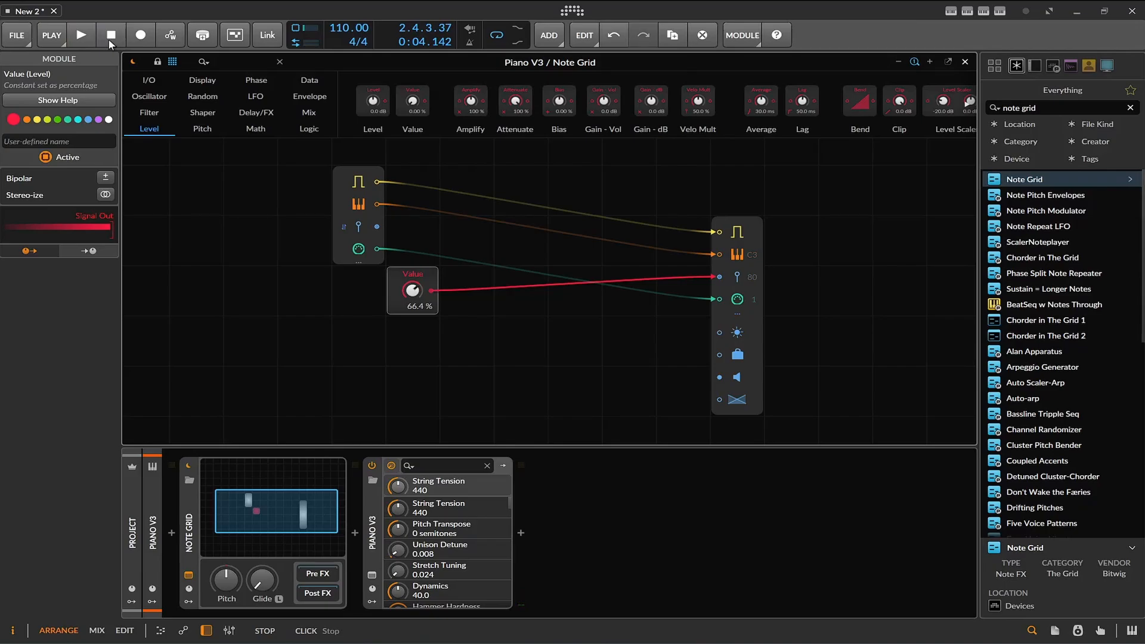
# Step: Add a Steps modulator to the Note Grid device, finding it with the search term "step"
pyautogui.click(195, 602)
pyautogui.click(210, 483)
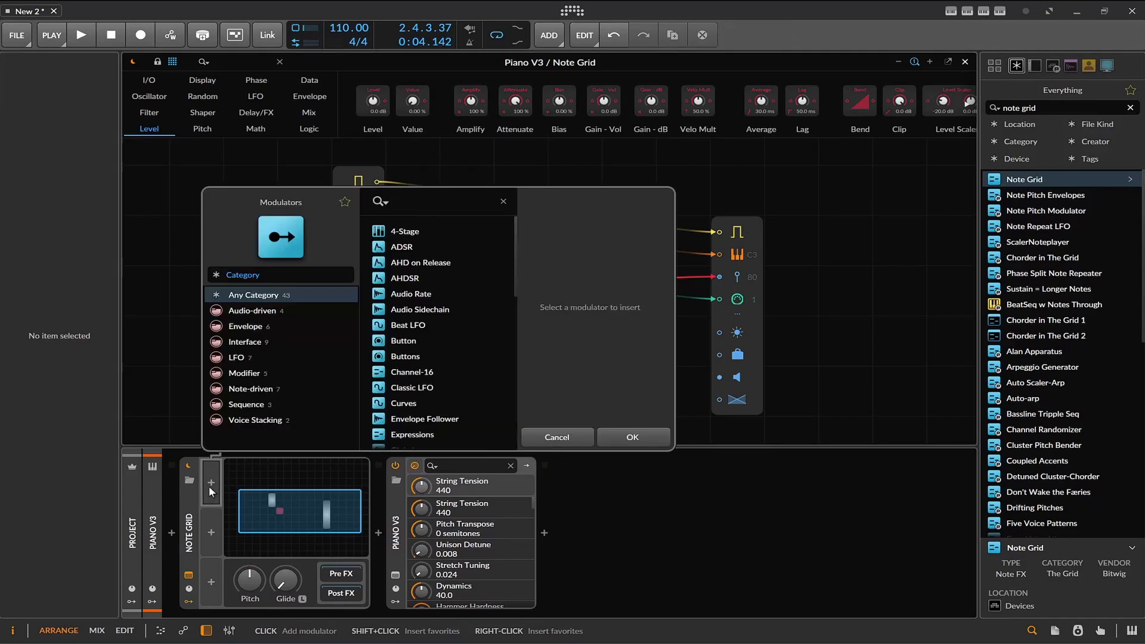
pyautogui.write('step')
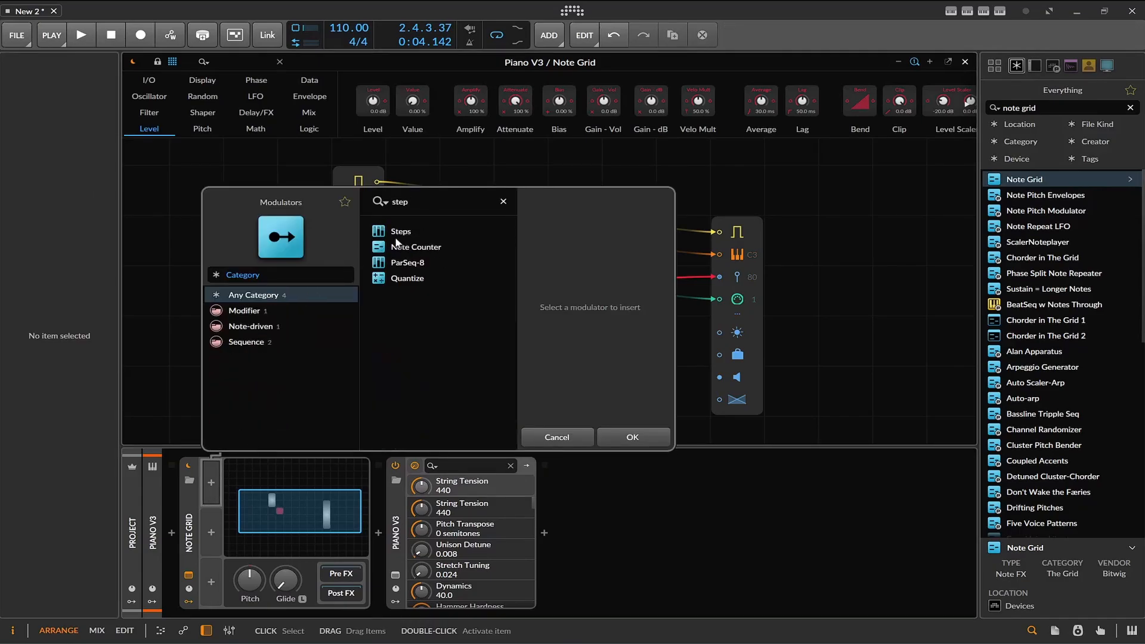
pyautogui.click(396, 233)
pyautogui.click(620, 434)
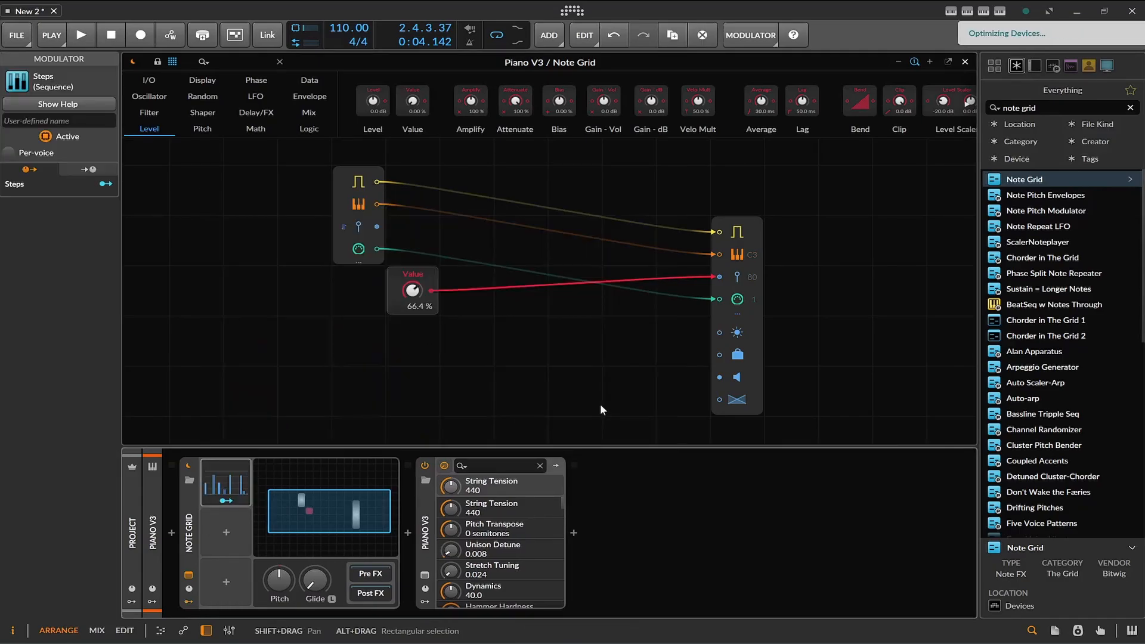
# Step: Expand the Steps modulator, map it to the Value knob with an amount of 0.964 and a base level of 0.00 %, and audition it
pyautogui.click(242, 496)
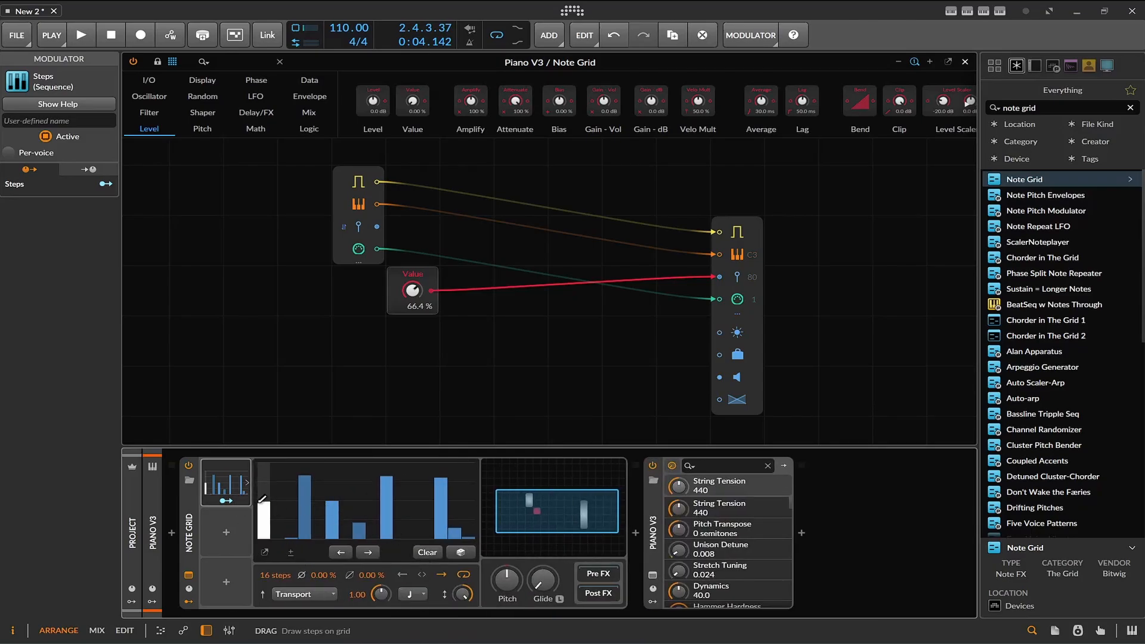
pyautogui.click(226, 500)
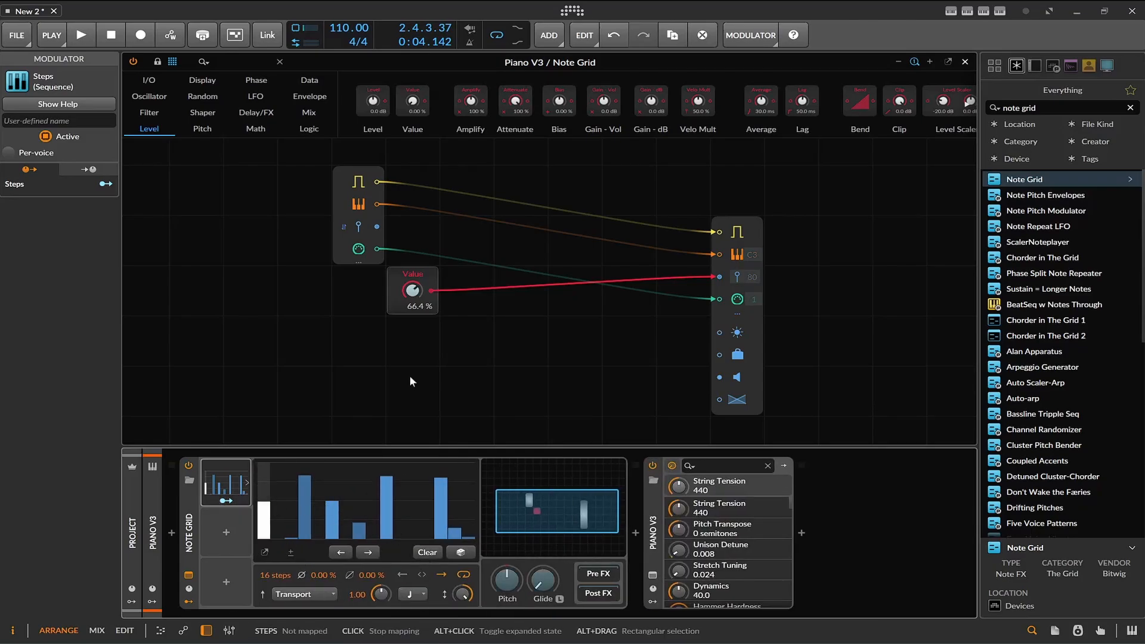
pyautogui.doubleClick(413, 288)
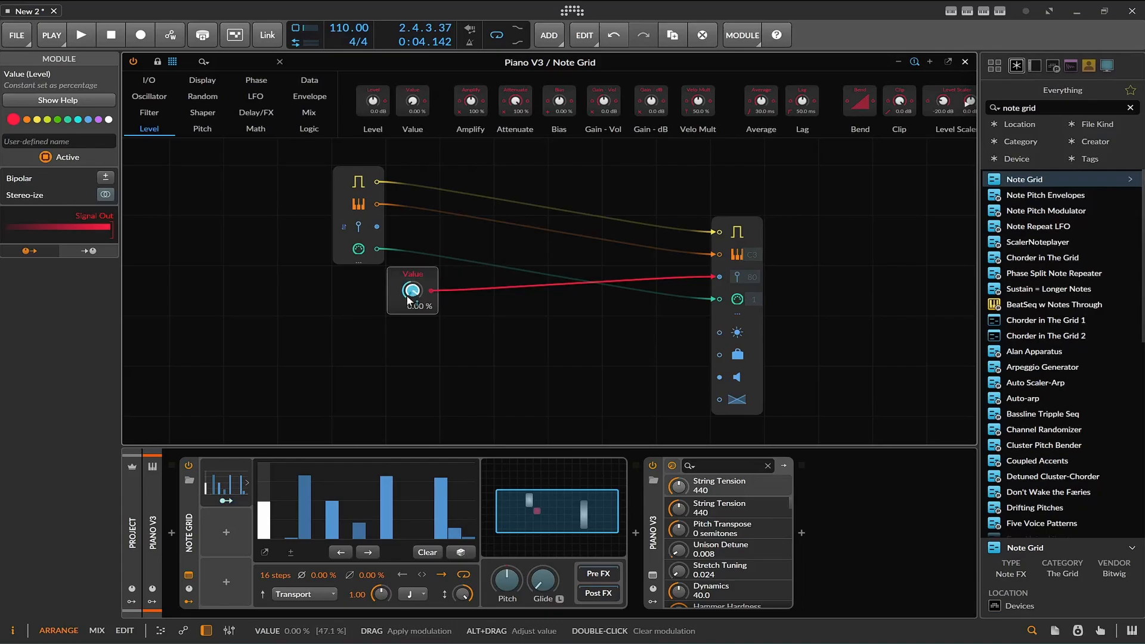
pyautogui.press('space')
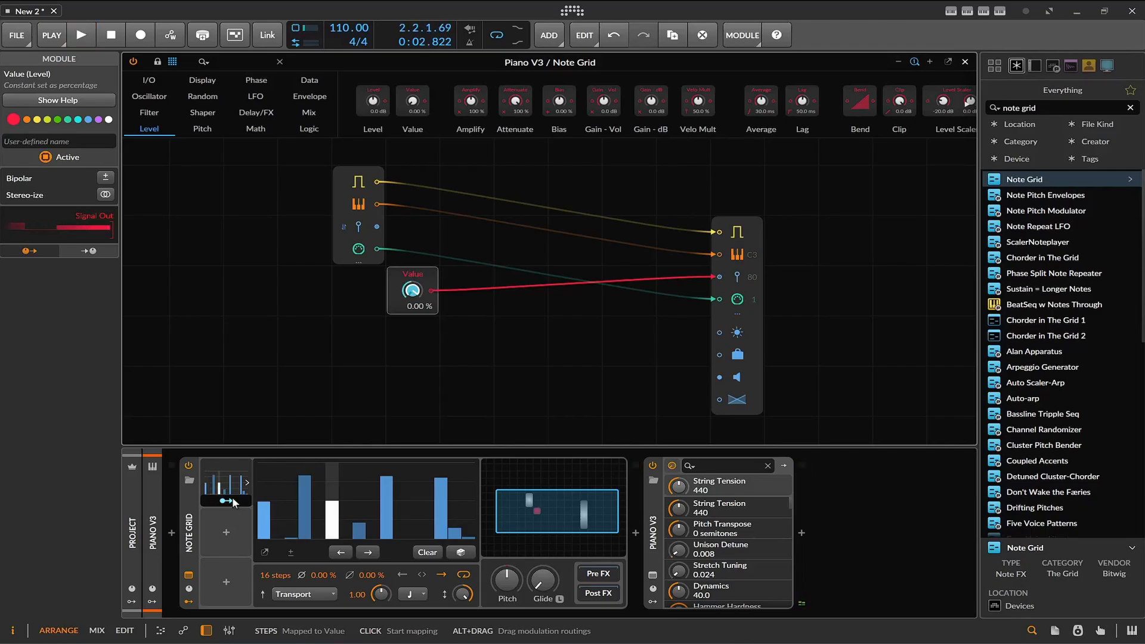
# Step: Set the Steps modulator's timebase to 8th note and randomize its step pattern
pyautogui.click(418, 593)
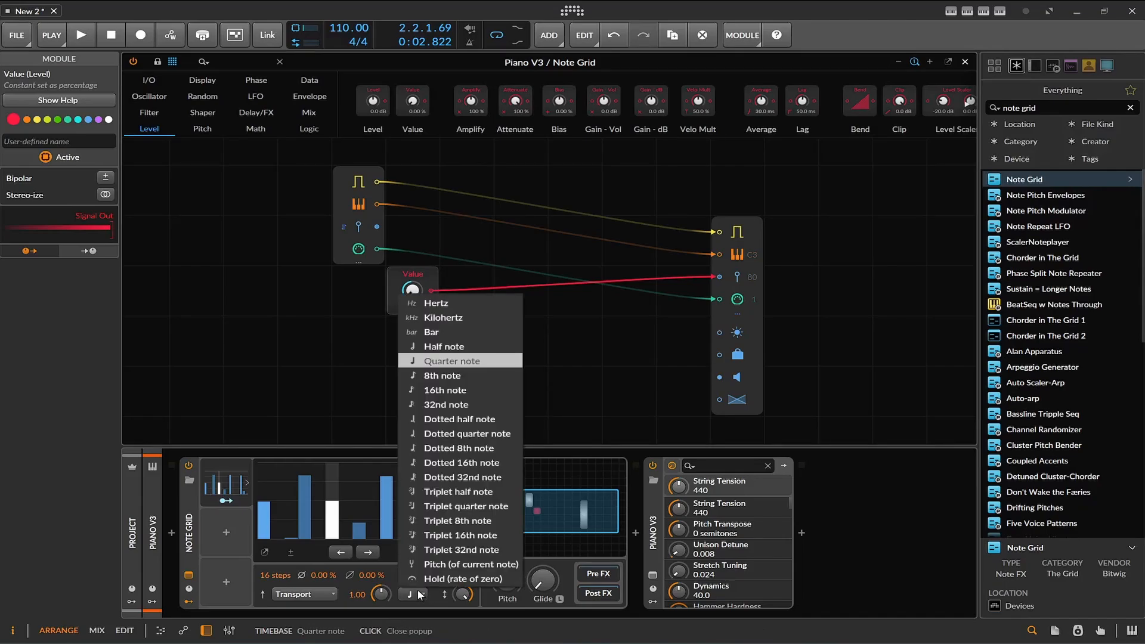
pyautogui.click(464, 376)
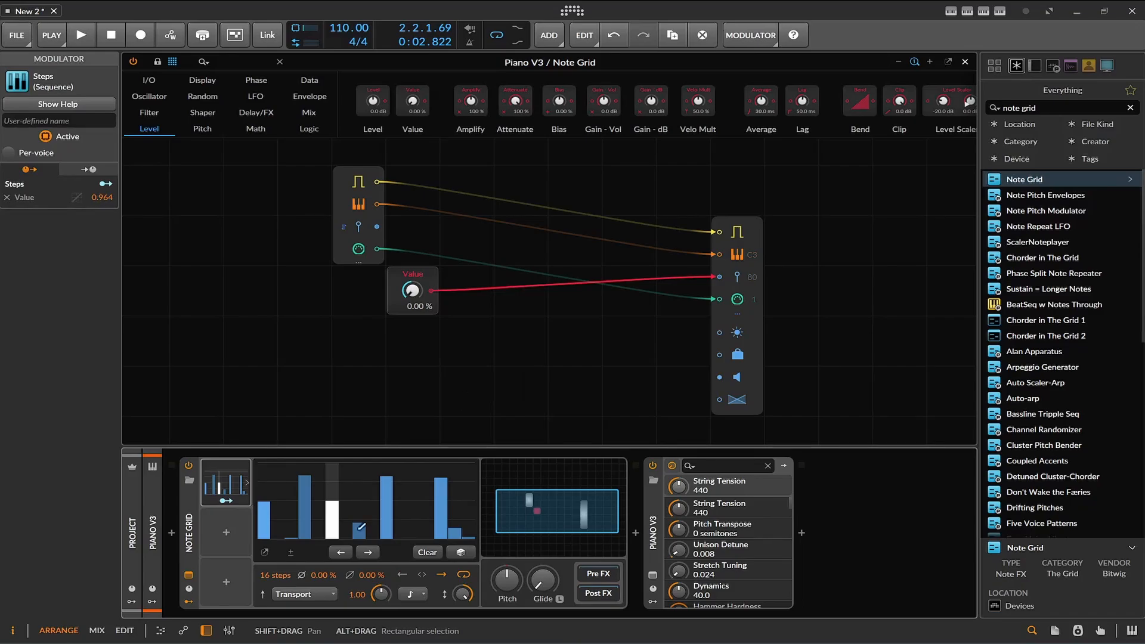
pyautogui.click(461, 552)
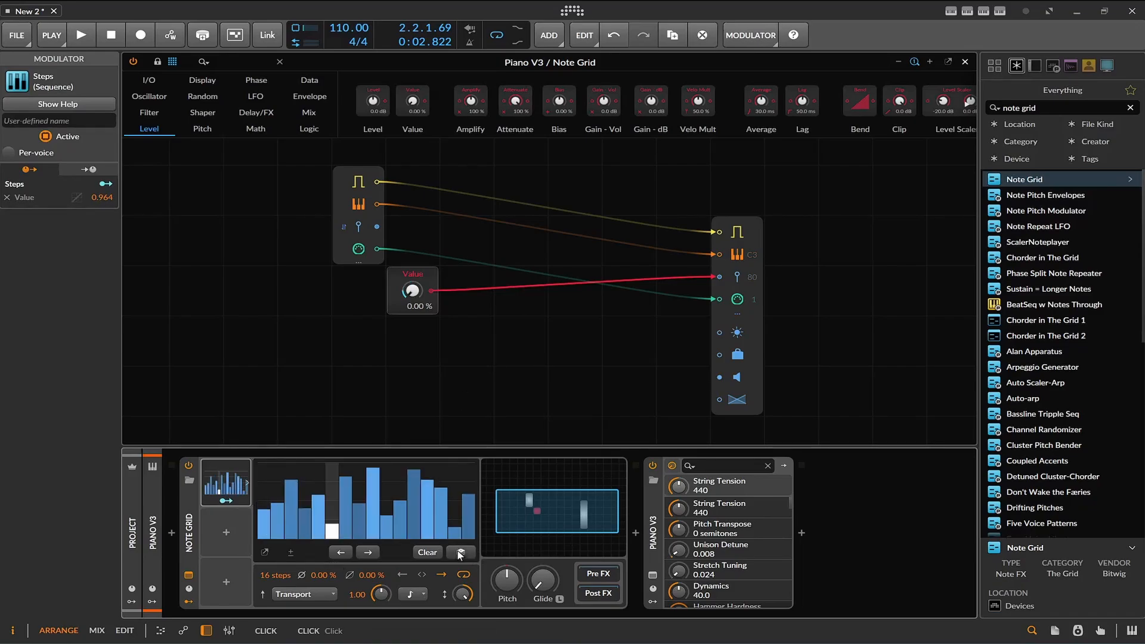
# Step: Play the clip and generate several new random step patterns to hear the changing velocities
pyautogui.press('space')
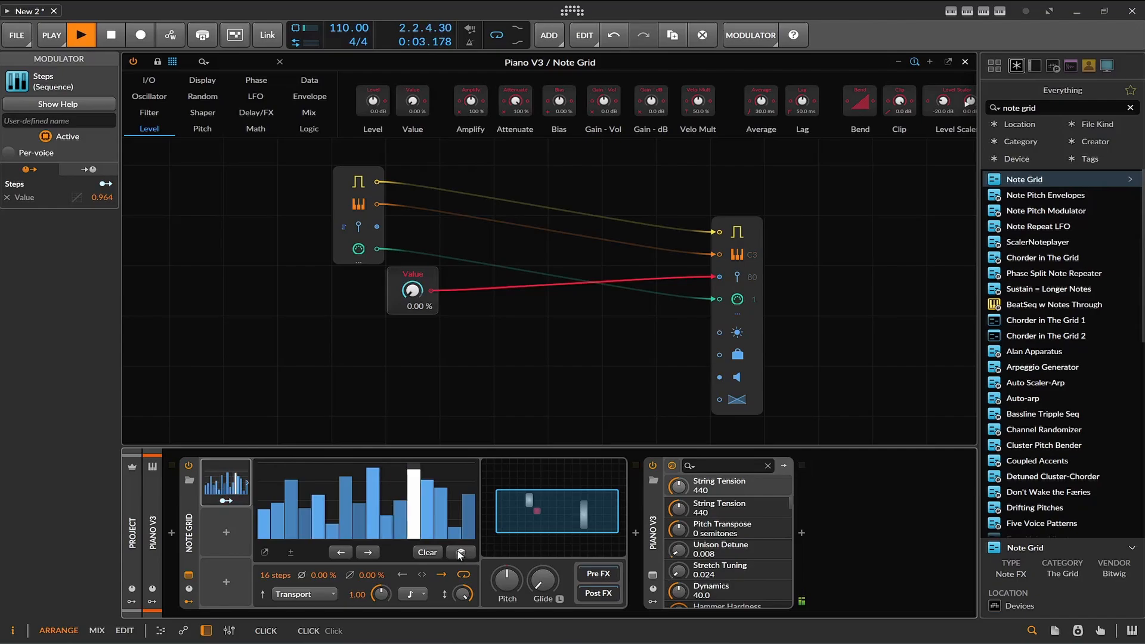
pyautogui.click(461, 552)
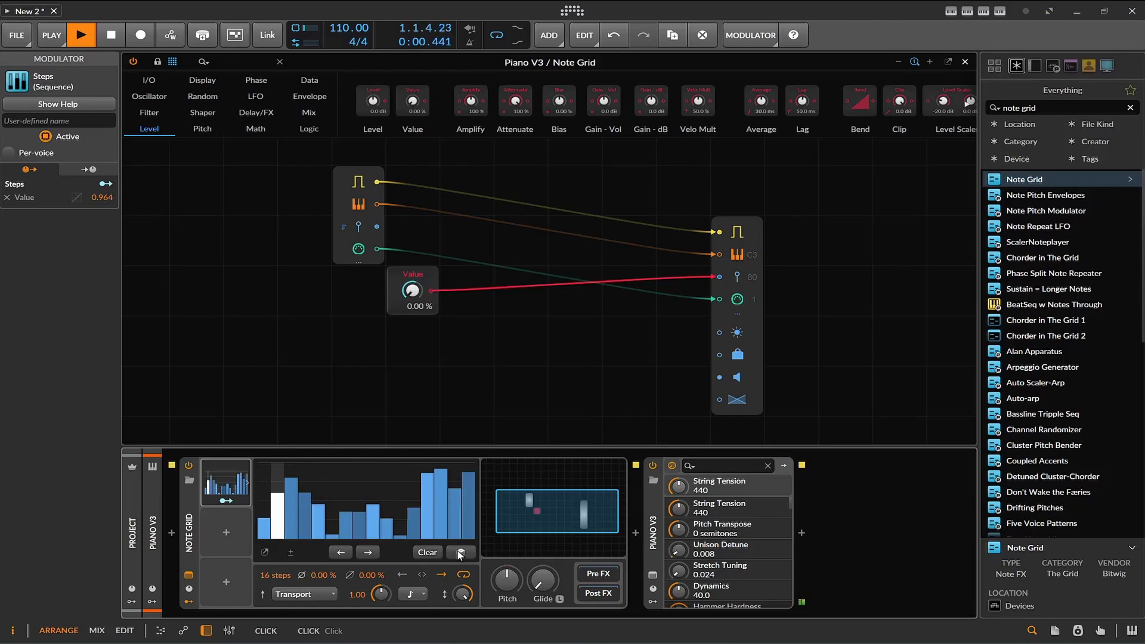
pyautogui.press('space')
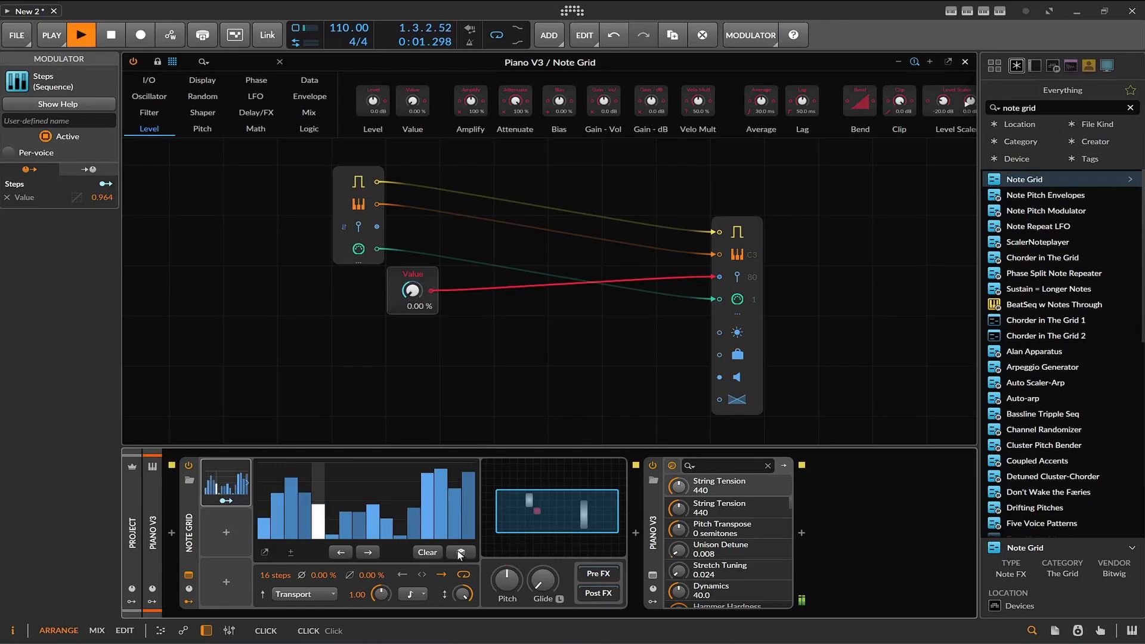
pyautogui.click(461, 552)
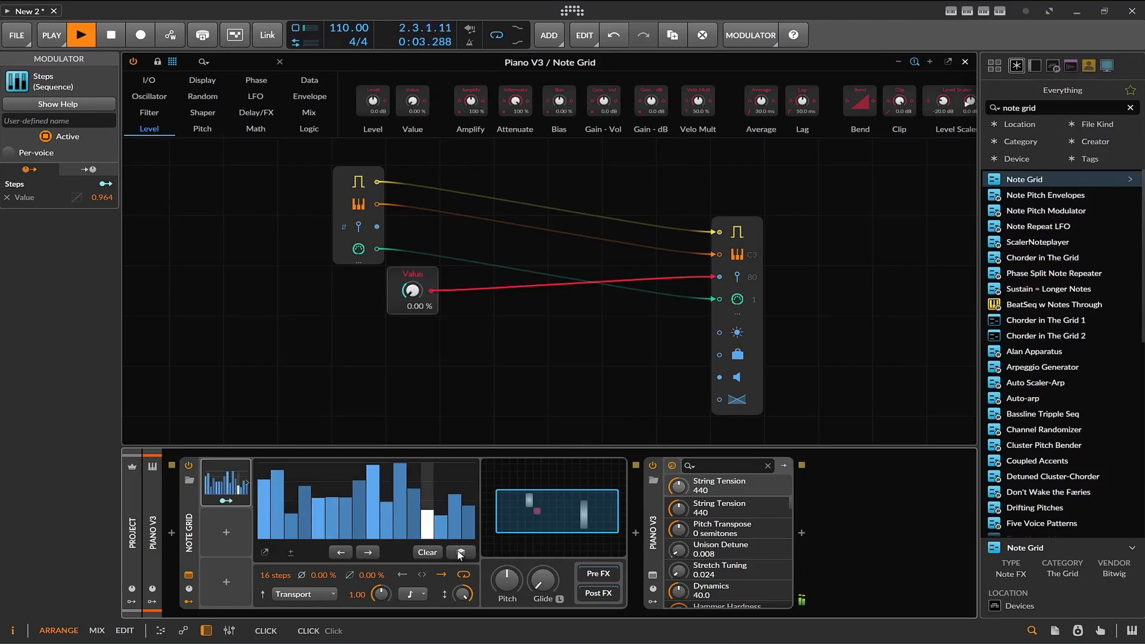
pyautogui.click(461, 552)
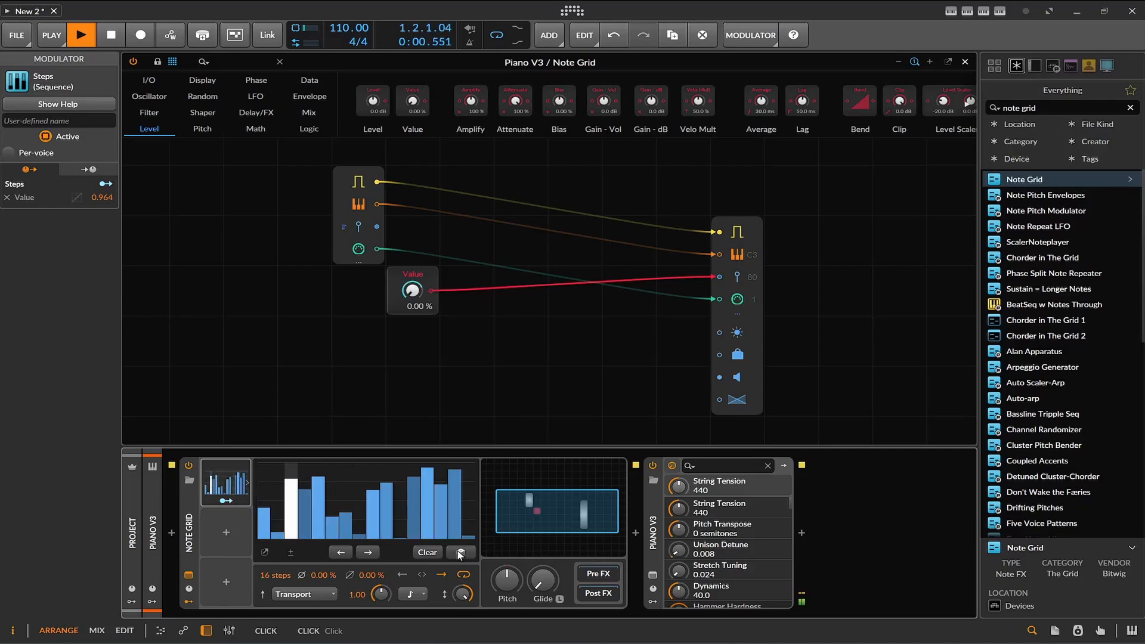
pyautogui.click(461, 552)
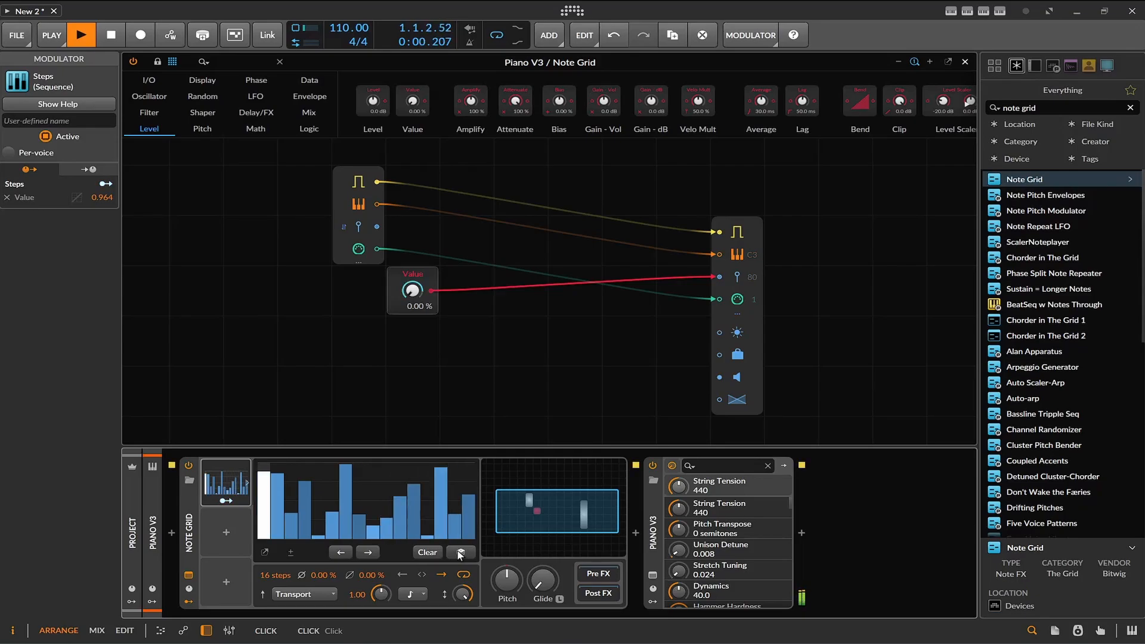
pyautogui.click(460, 552)
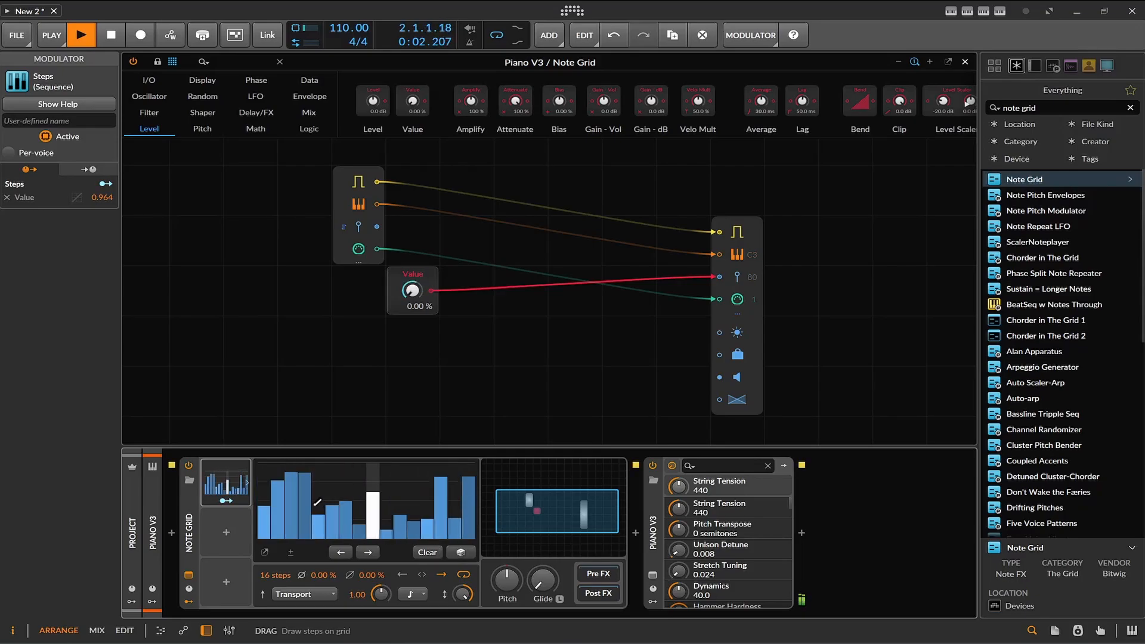
# Step: Redraw some of the Steps modulator's bars by hand during playback, lowering several and raising the third to fifth, and stop playback
pyautogui.click(295, 518)
pyautogui.moveTo(296, 514); pyautogui.dragTo(446, 506)
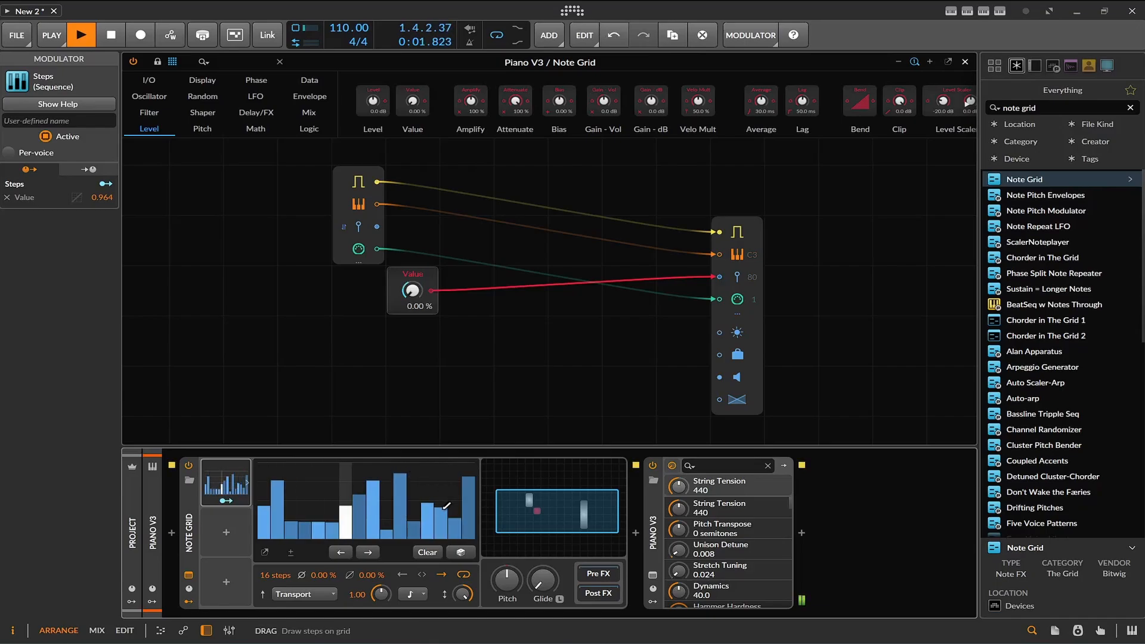
pyautogui.moveTo(303, 486); pyautogui.dragTo(321, 464)
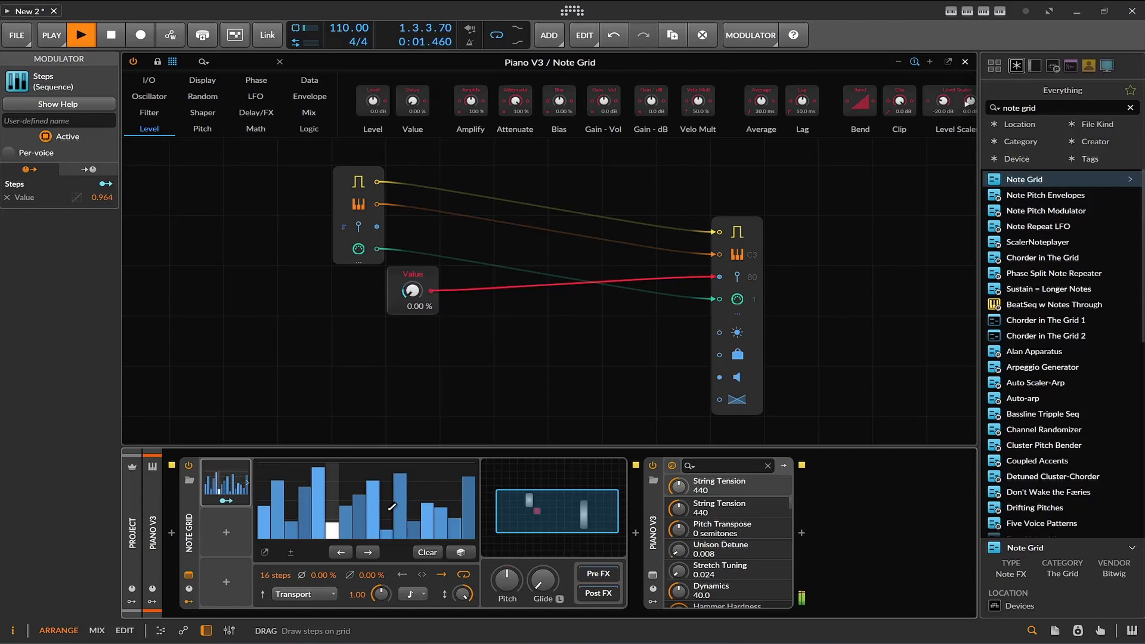
pyautogui.press('space')
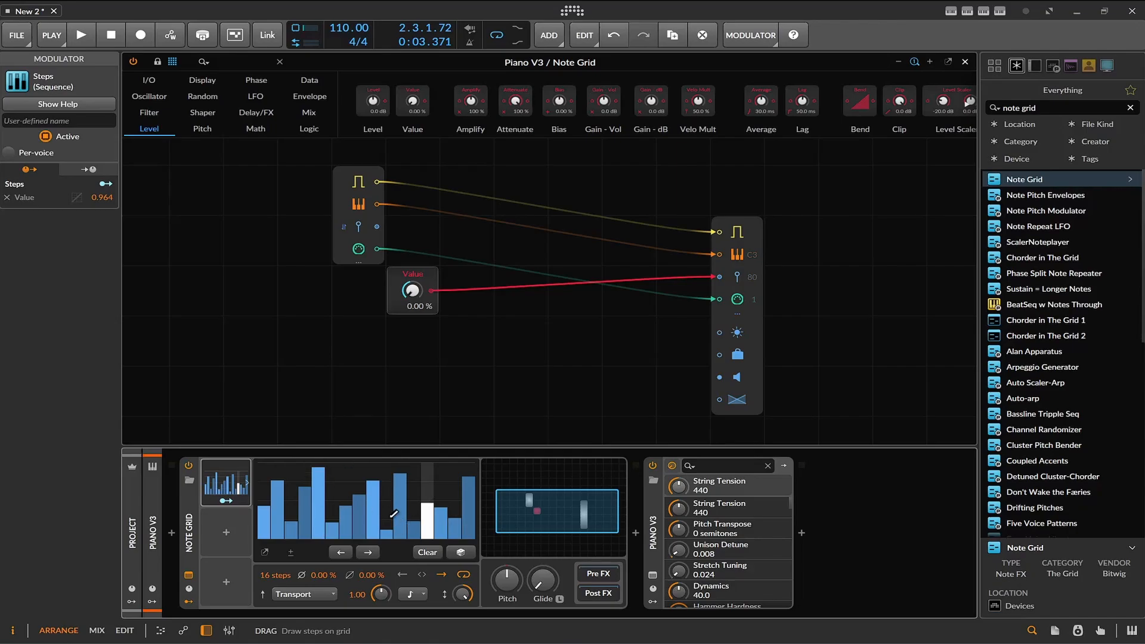
# Step: Randomize the Steps modulator's pattern eight times in a row with playback stopped
pyautogui.click(468, 550)
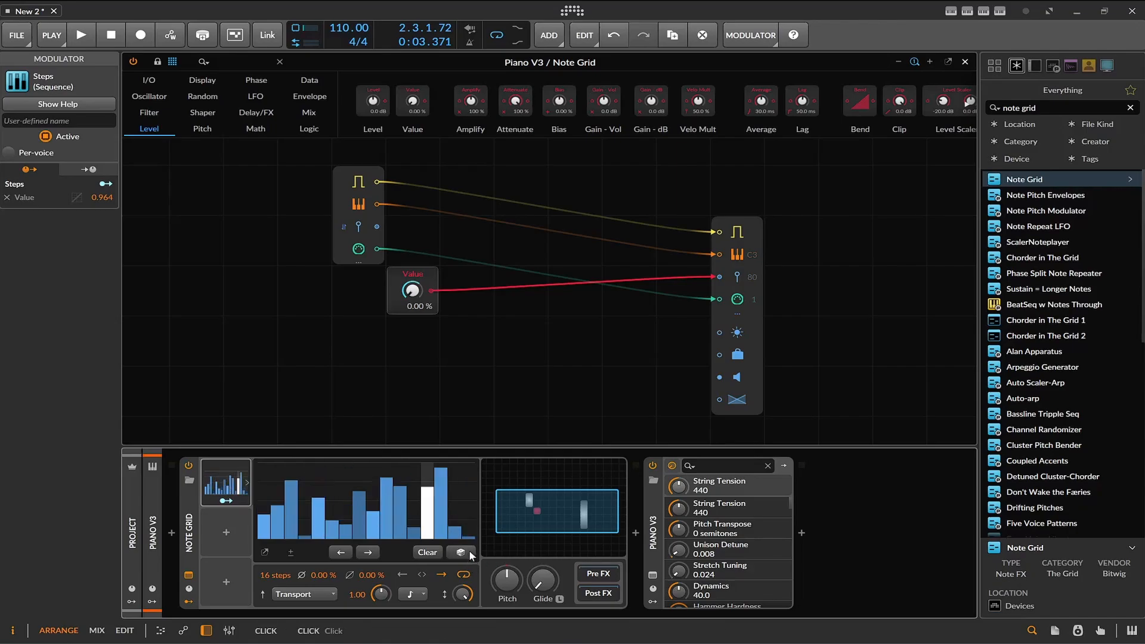
pyautogui.click(469, 550)
pyautogui.click(469, 549)
pyautogui.click(469, 549)
pyautogui.click(469, 550)
pyautogui.click(469, 550)
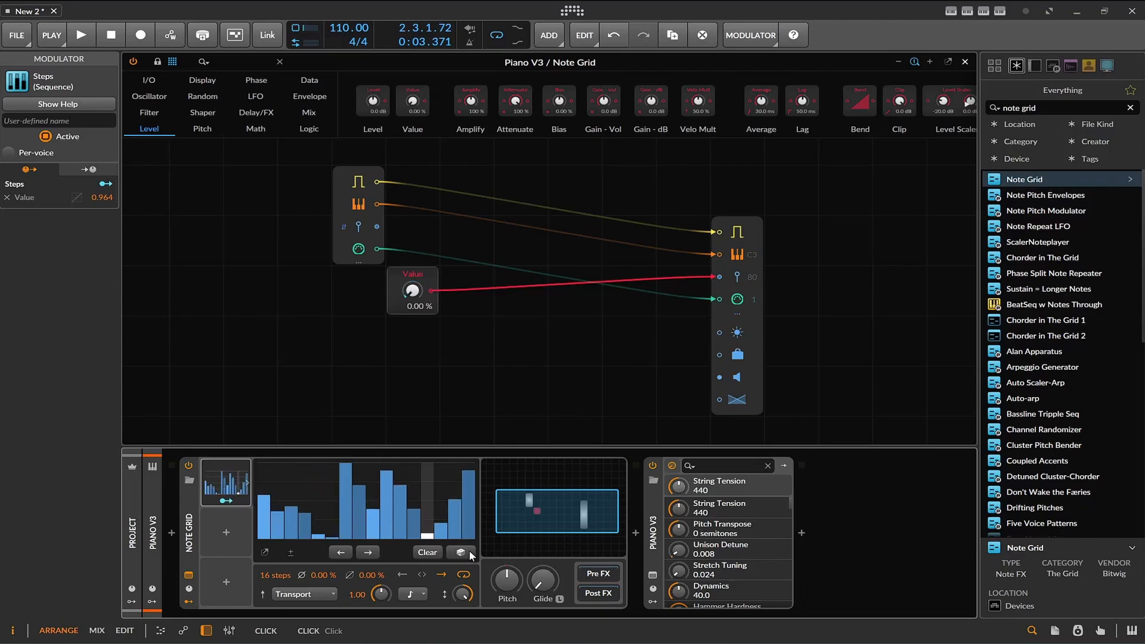
pyautogui.click(469, 550)
pyautogui.click(469, 550)
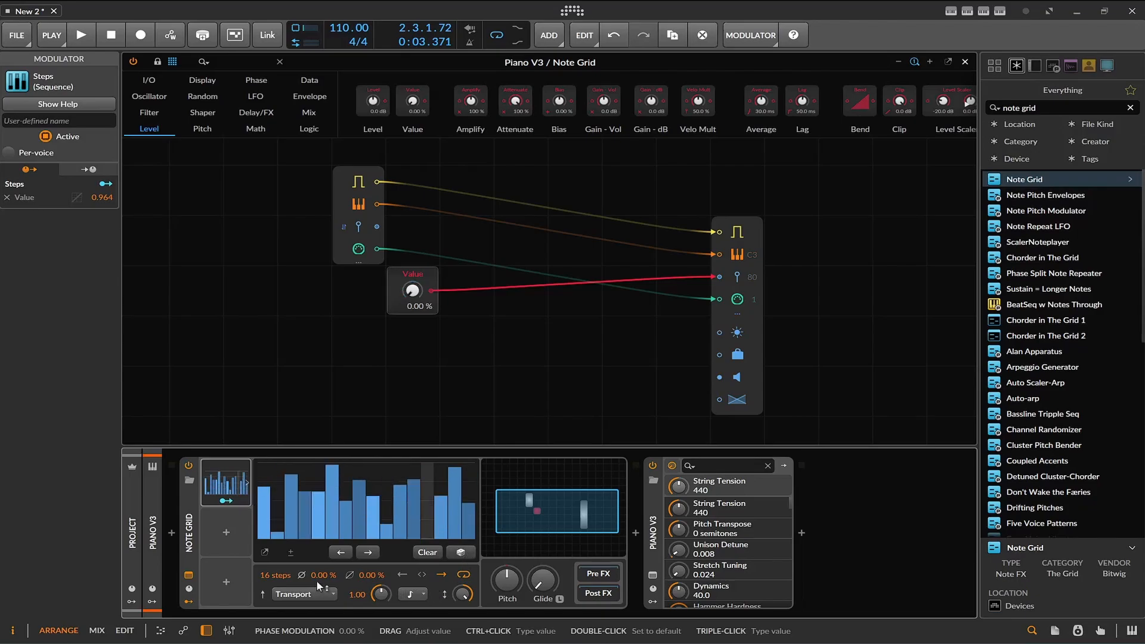
# Step: Shift the Steps modulator's pattern seven steps forward
pyautogui.click(360, 556)
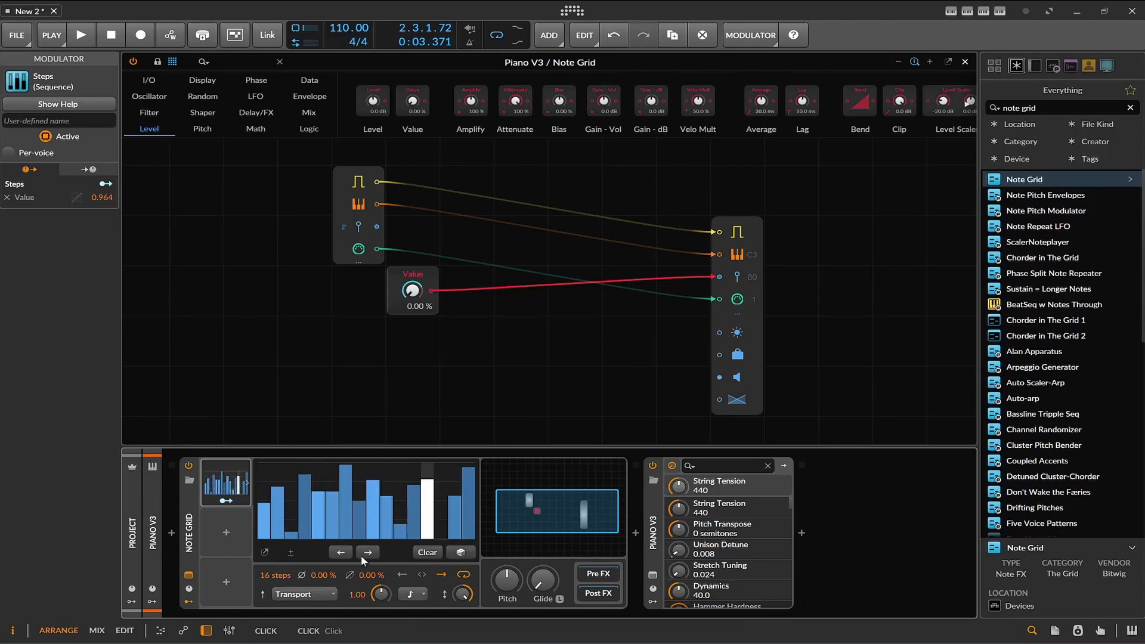
pyautogui.click(360, 556)
pyautogui.click(360, 555)
pyautogui.click(360, 555)
pyautogui.click(361, 556)
pyautogui.click(360, 555)
pyautogui.click(360, 556)
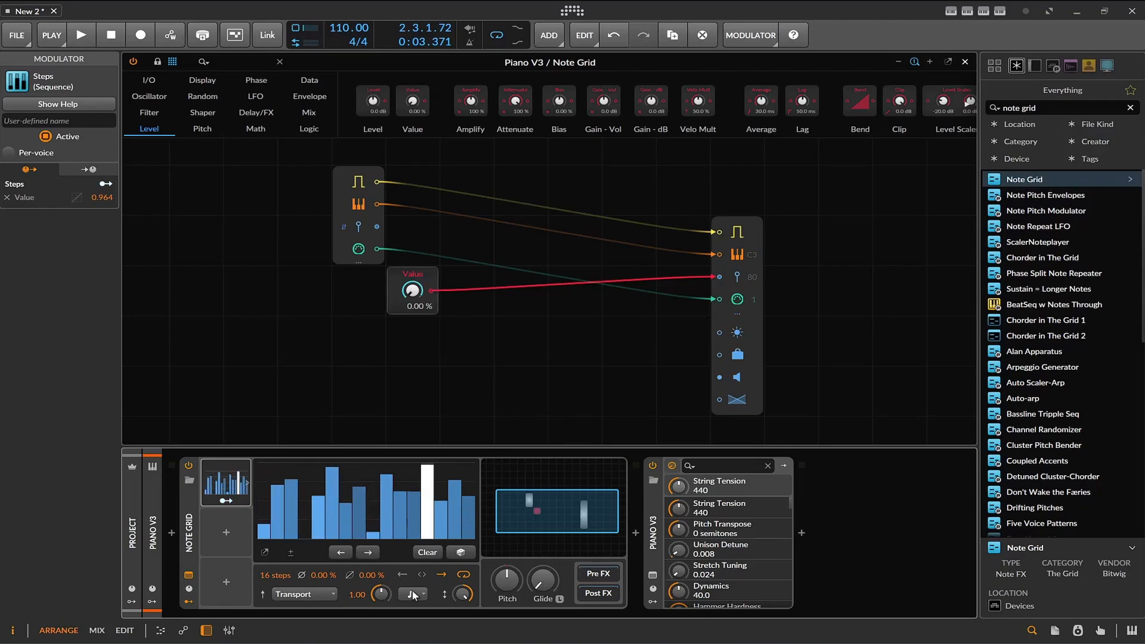
# Step: Examine the trigger modes offered for the Steps modulator, keeping Transport selected
pyautogui.click(327, 594)
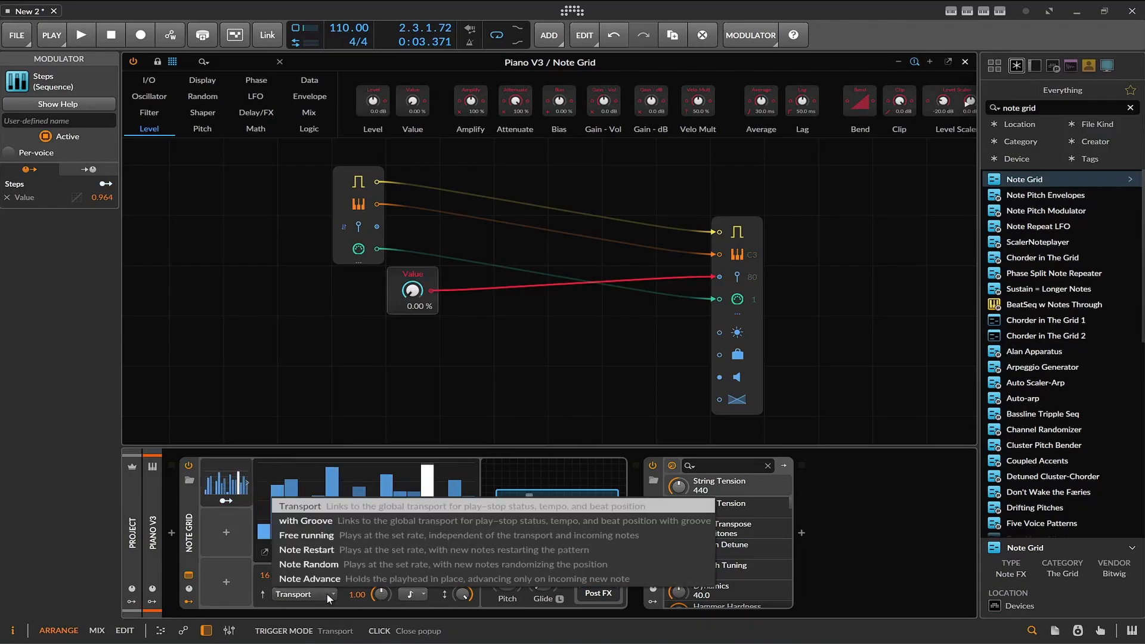
pyautogui.click(327, 592)
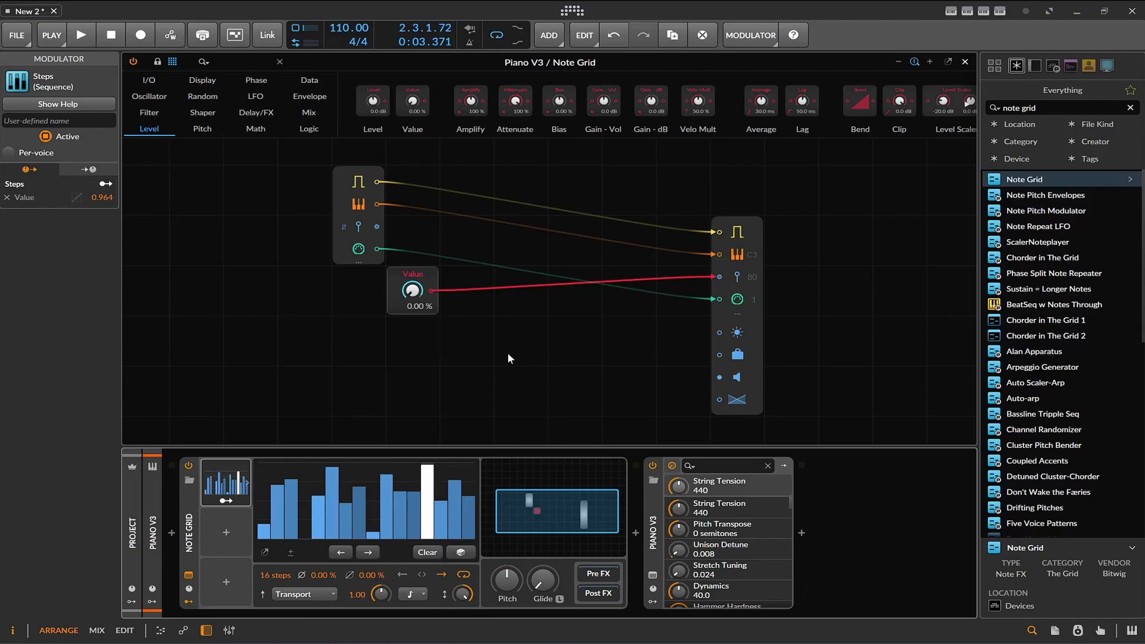
# Step: Leave the grid patch, open the Piano V3 clip for note editing, and set its editing grid to a fixed 1/8
pyautogui.click(964, 62)
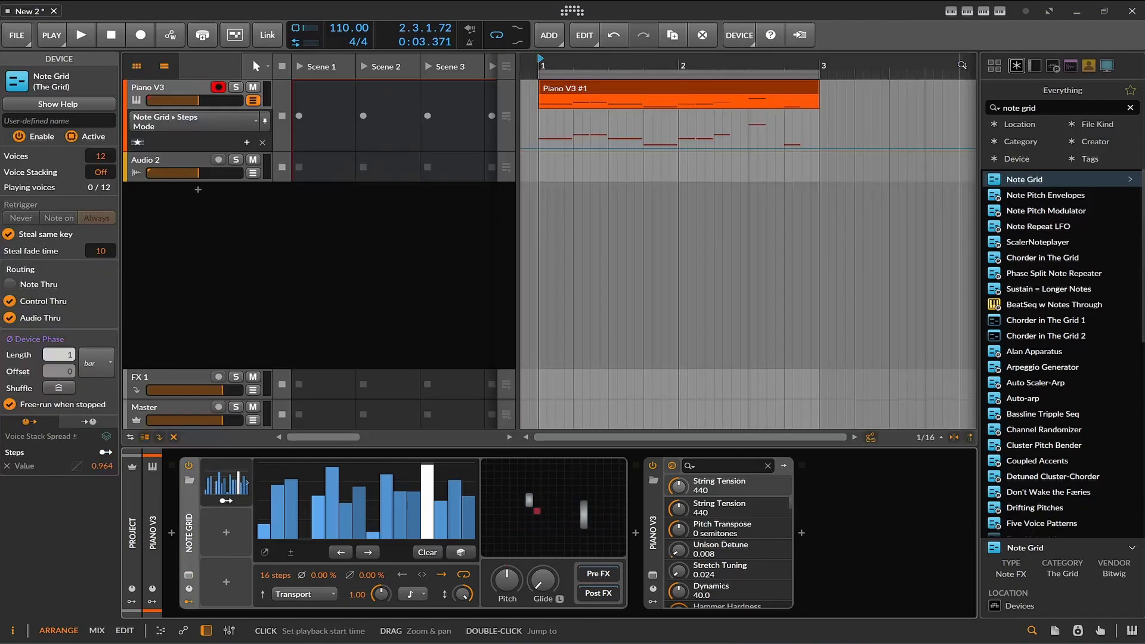
pyautogui.doubleClick(586, 96)
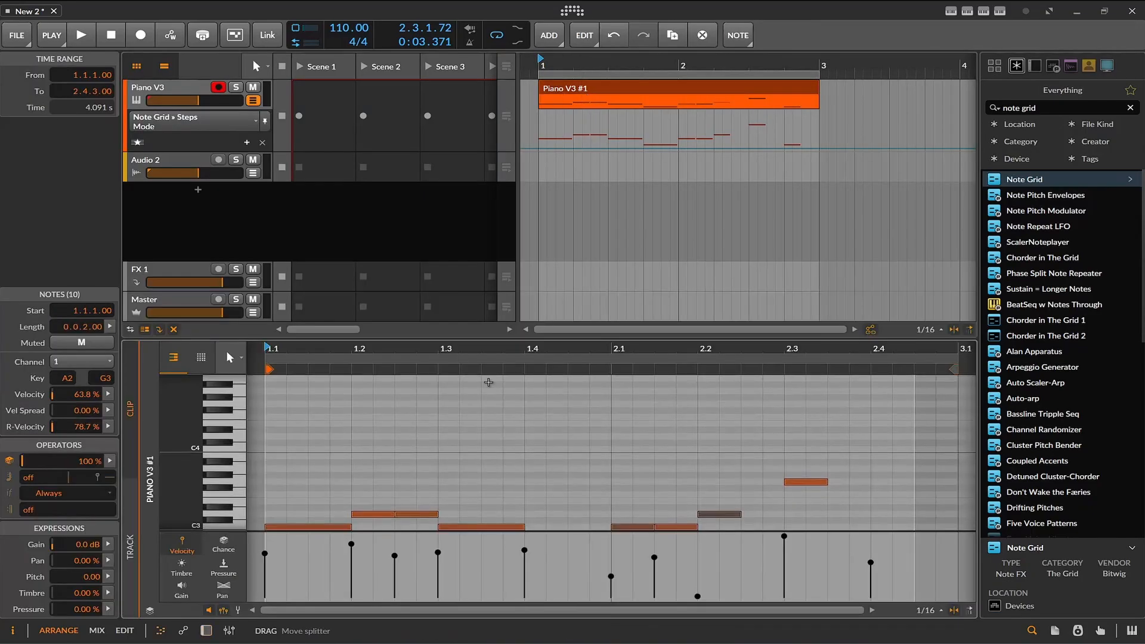
pyautogui.scroll(2, 417, 483)
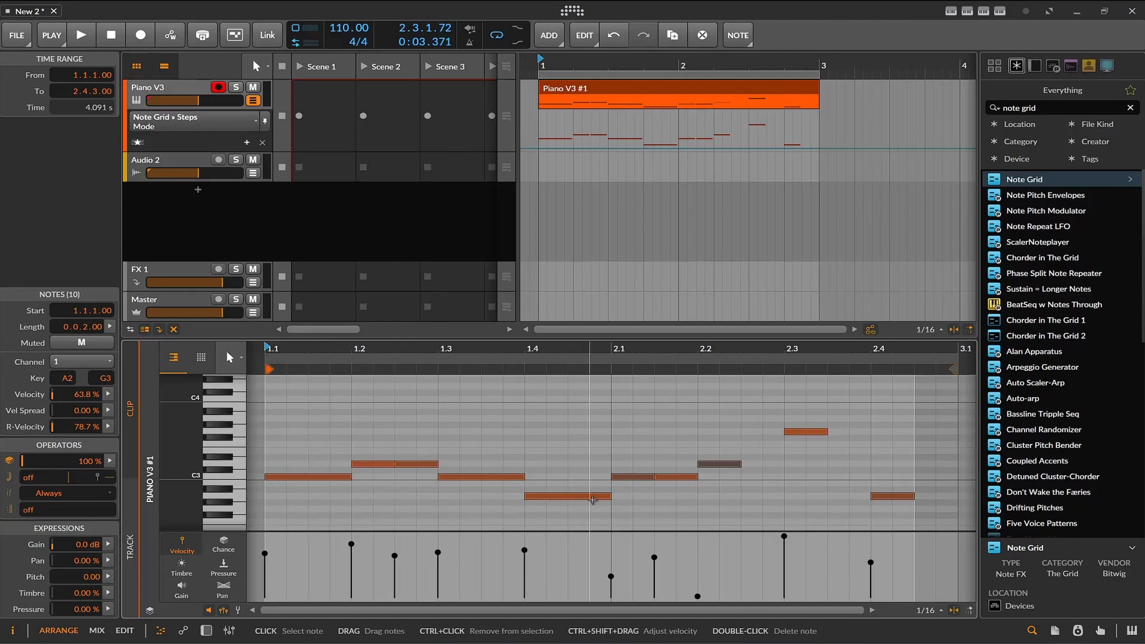
pyautogui.click(918, 612)
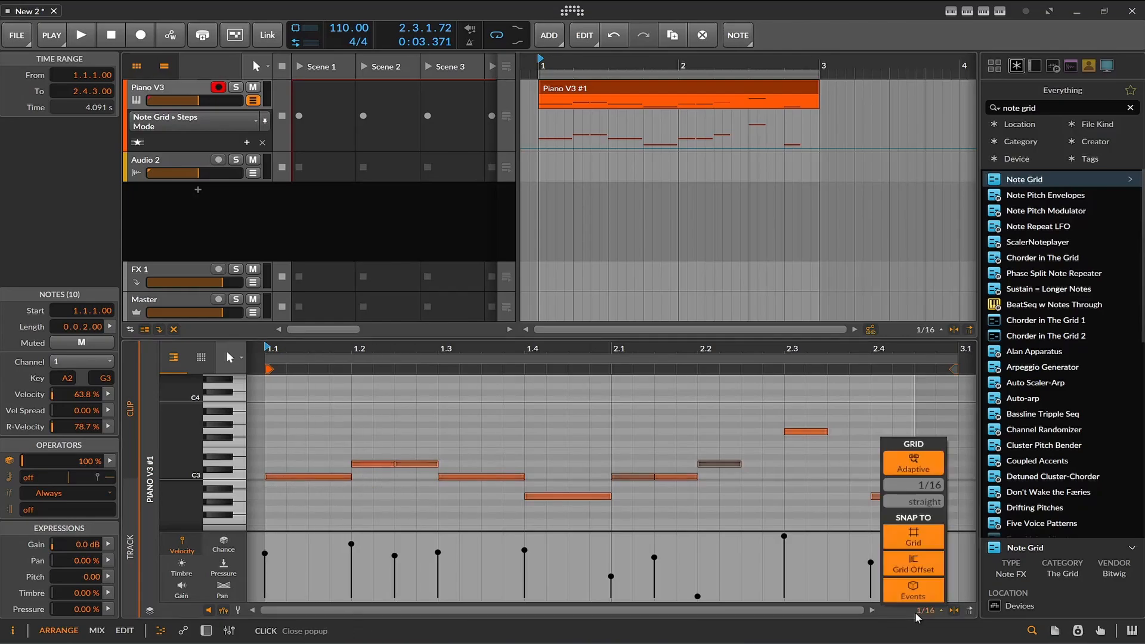
pyautogui.click(912, 492)
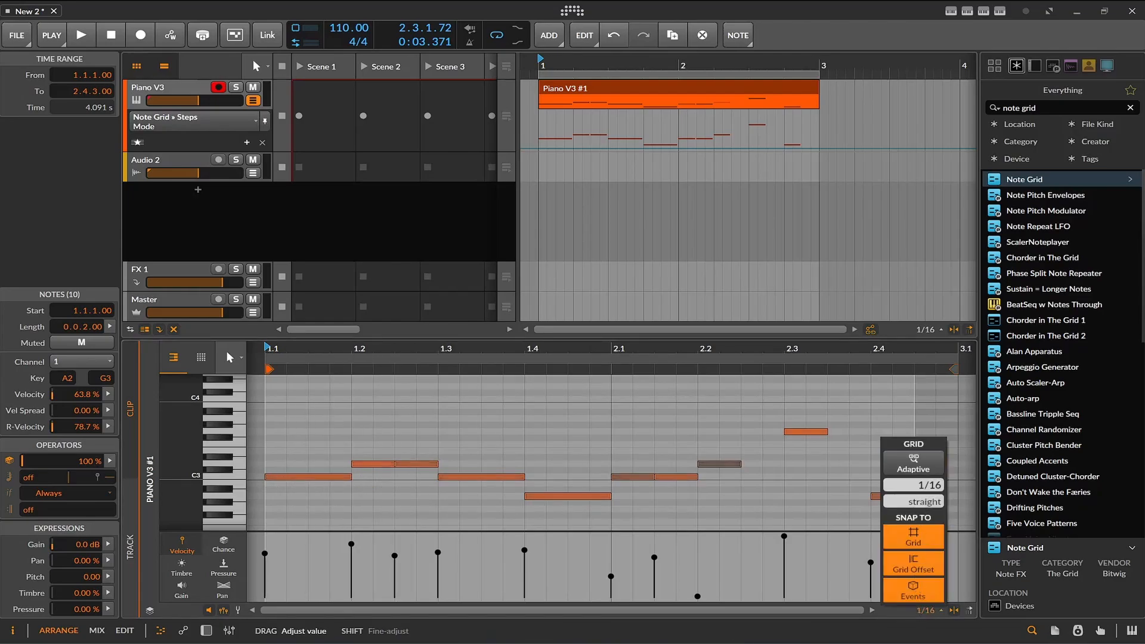
pyautogui.click(697, 511)
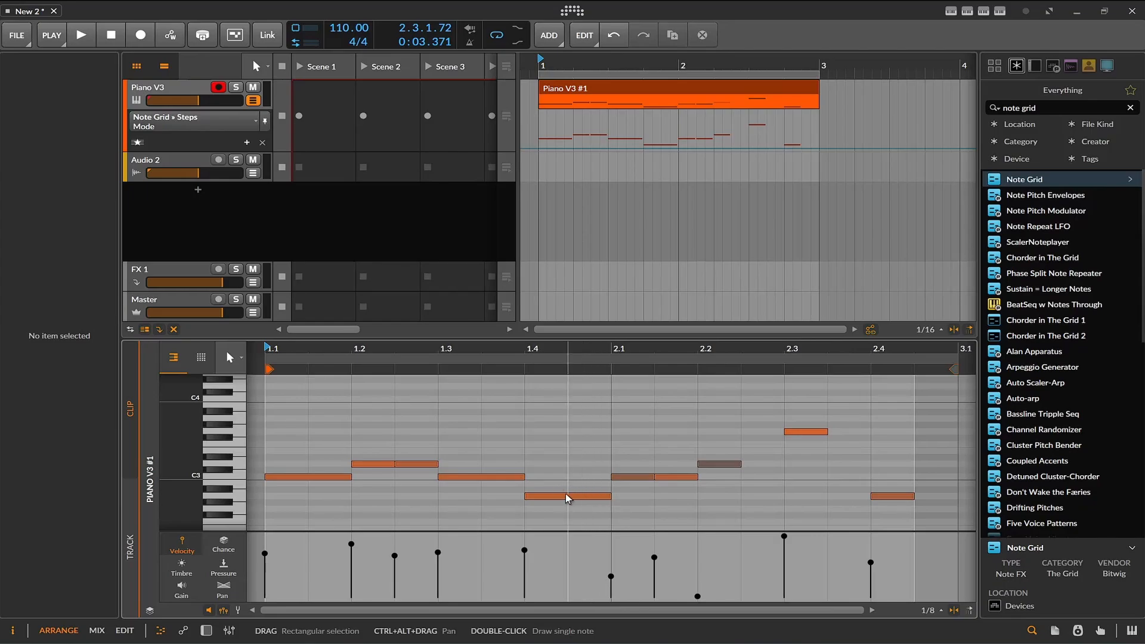
# Step: Select all the notes in the piano clip and even out their velocities, setting them all to 60.8 %
pyautogui.moveTo(610, 496)
pyautogui.mouseDown()
pyautogui.moveTo(566, 498)
pyautogui.moveTo(607, 503)
pyautogui.mouseUp()
pyautogui.click(607, 504)
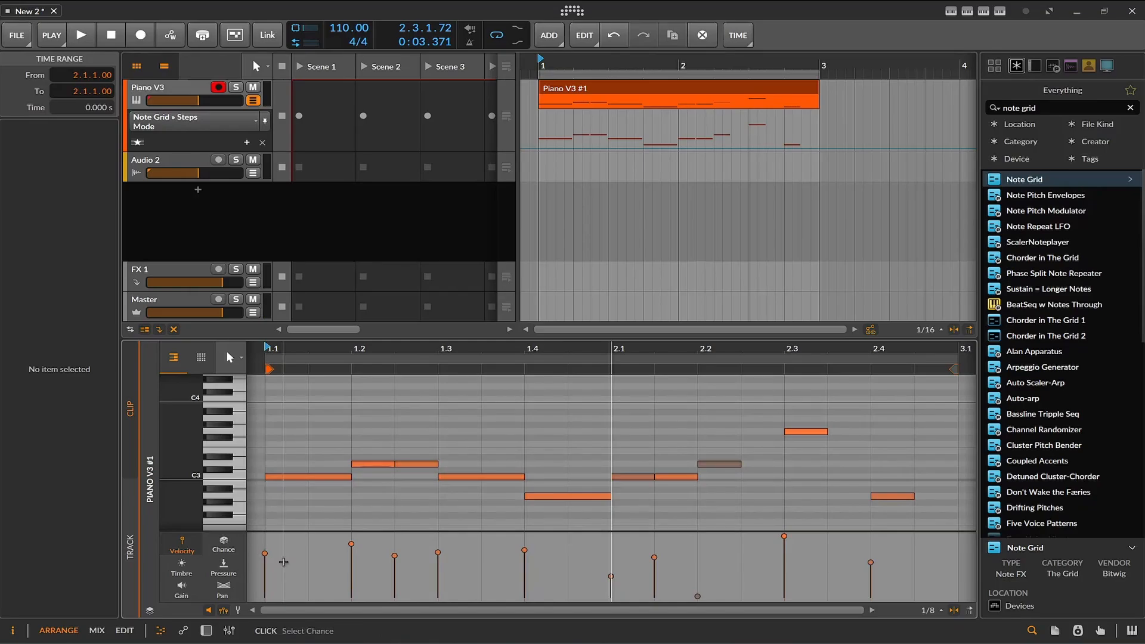
pyautogui.moveTo(269, 438); pyautogui.dragTo(931, 525)
pyautogui.moveTo(274, 404); pyautogui.dragTo(954, 532)
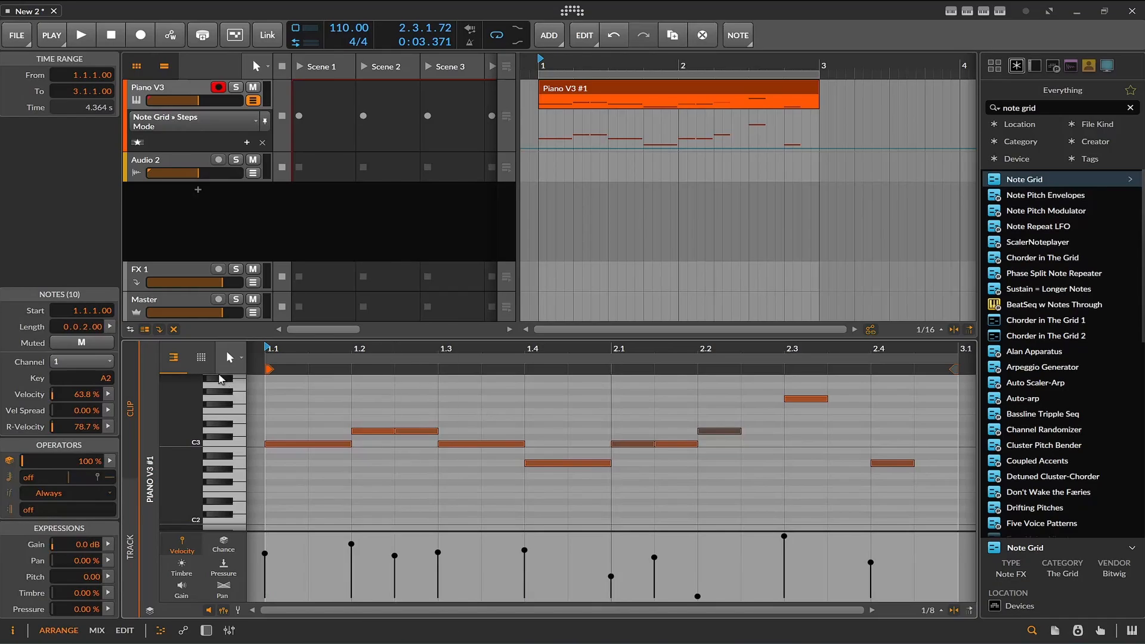
pyautogui.moveTo(77, 394); pyautogui.dragTo(78, 441)
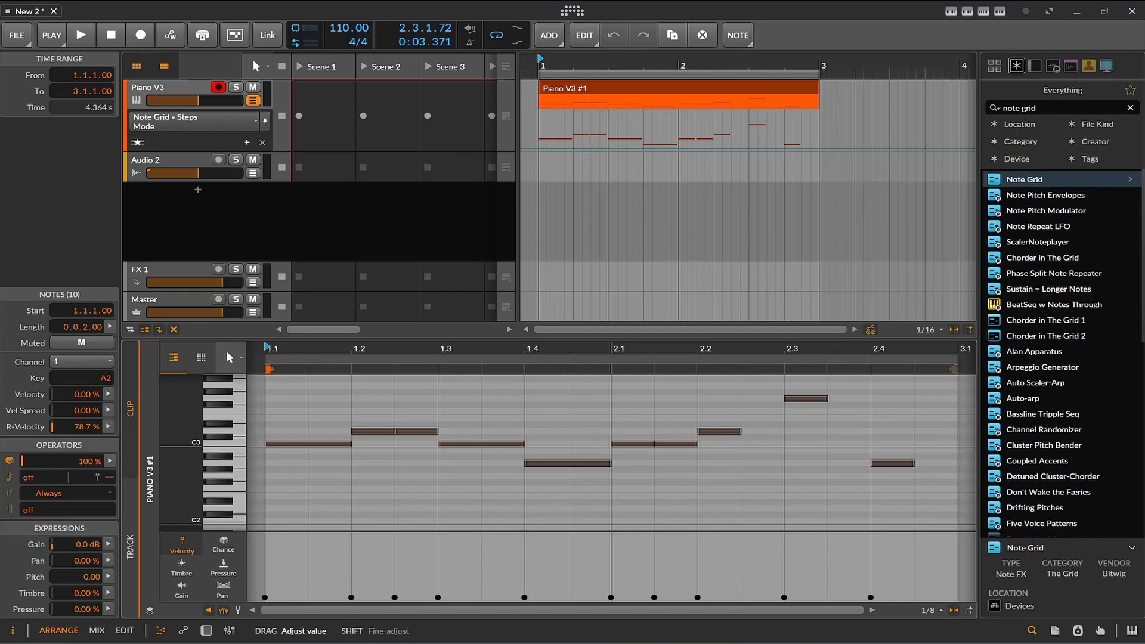
pyautogui.moveTo(77, 394); pyautogui.dragTo(69, 339)
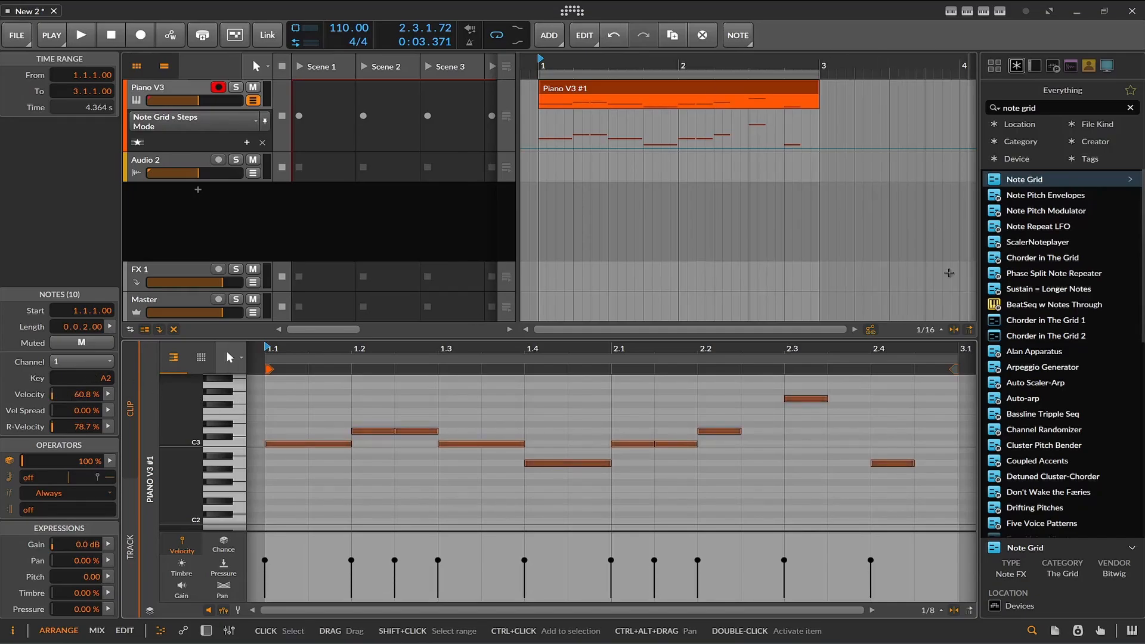
# Step: Return to the Piano V3 track's devices, start playback, and switch the Note Grid off and on again to compare the sound
pyautogui.click(187, 97)
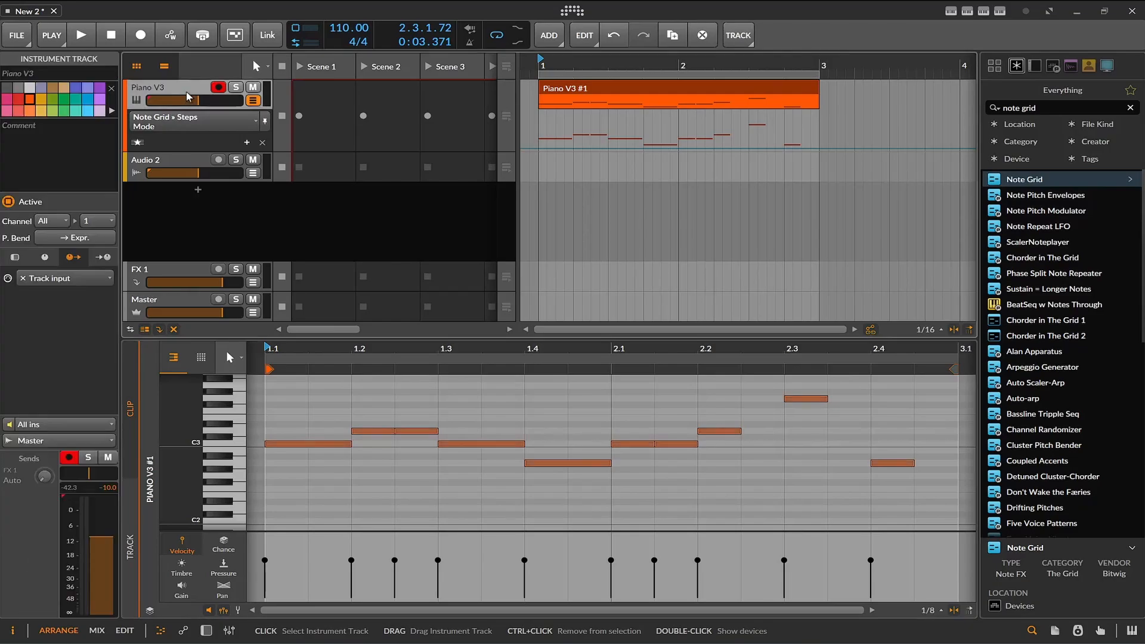
pyautogui.click(212, 634)
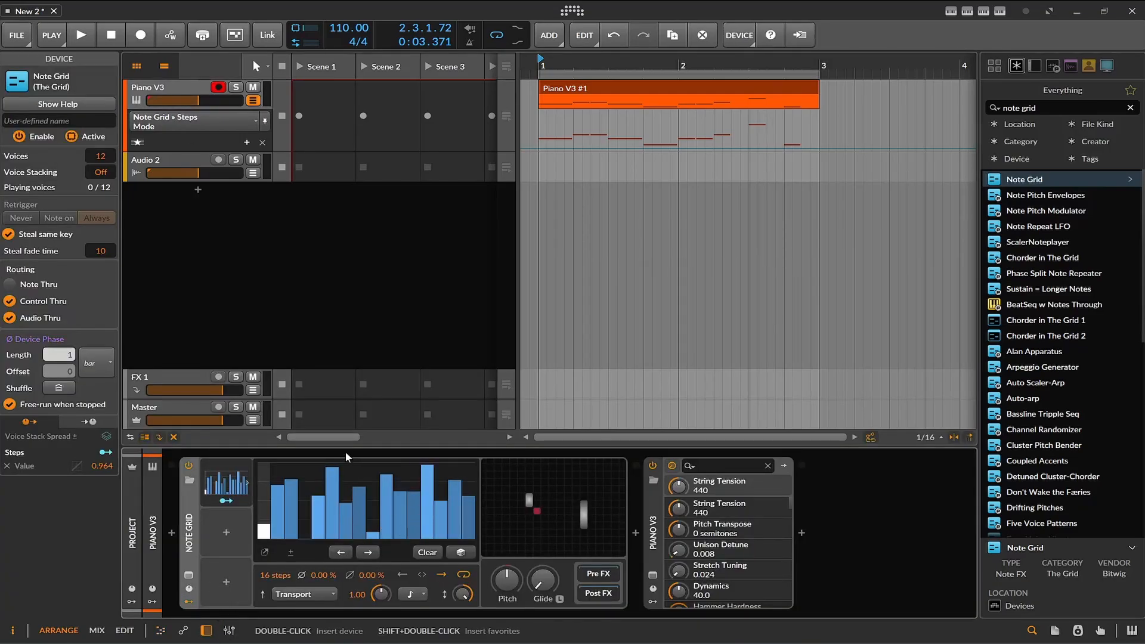
pyautogui.press('space')
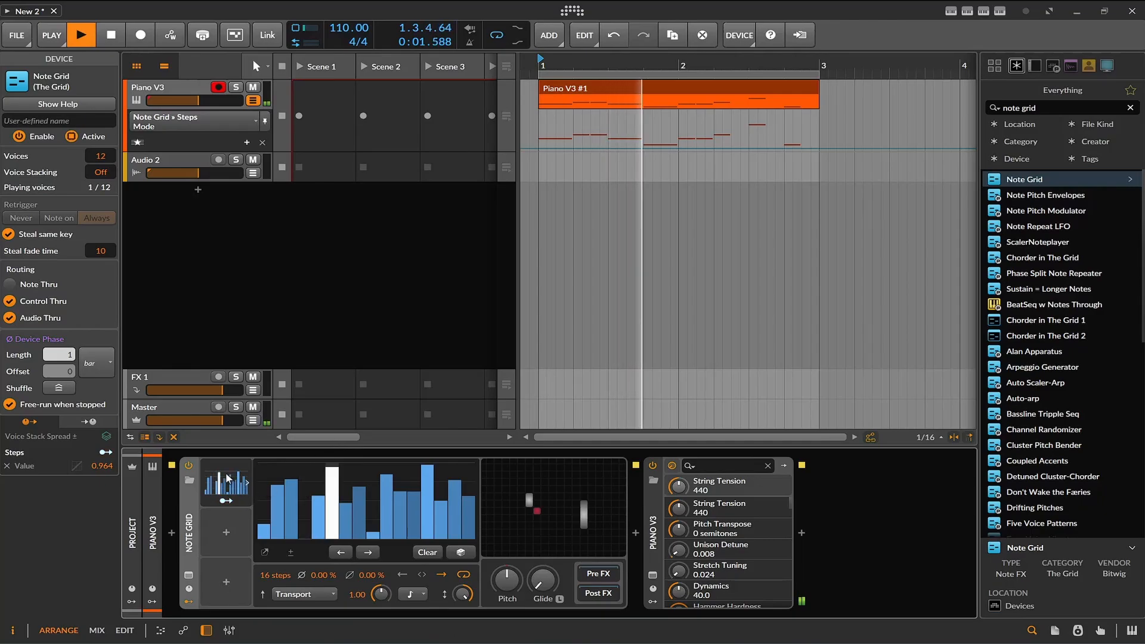
pyautogui.click(189, 466)
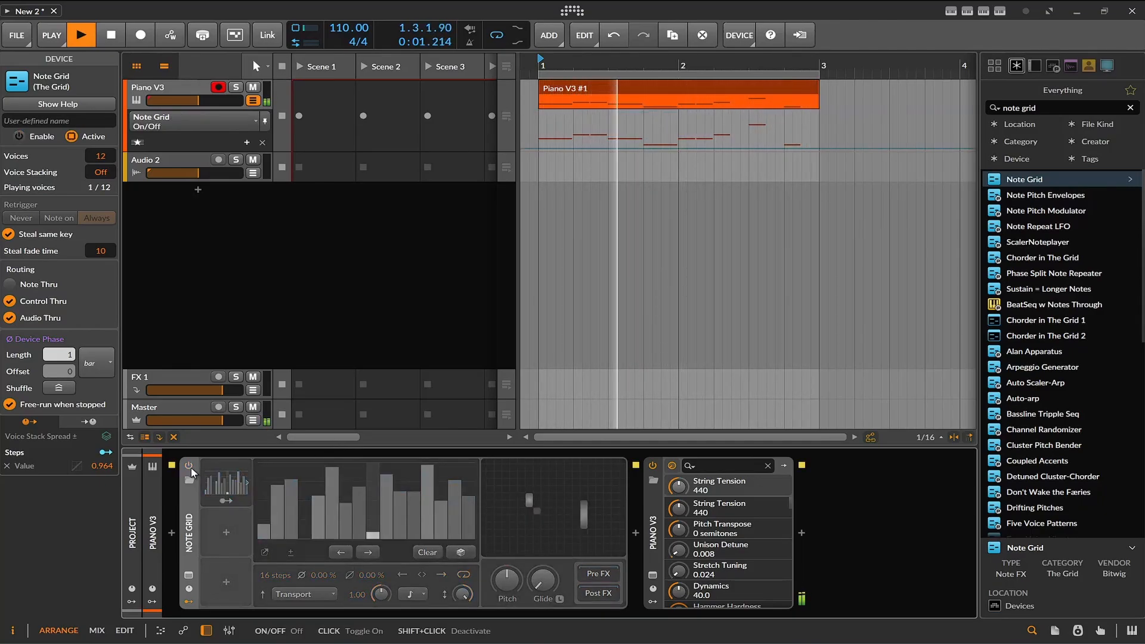
pyautogui.click(189, 466)
# Step: Redraw Steps bars during playback, lowering the second, seventh and tenth, raising and re-lowering the fourth and fifth, and stop playback
pyautogui.moveTo(321, 508)
pyautogui.mouseDown()
pyautogui.moveTo(319, 544)
pyautogui.moveTo(341, 554)
pyautogui.mouseUp()
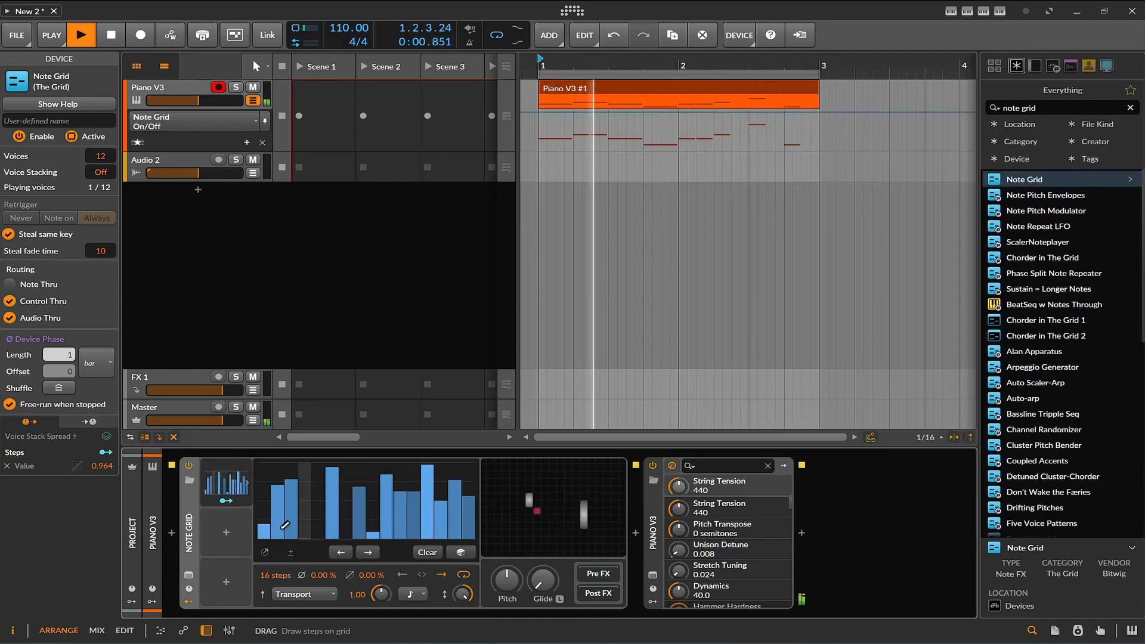
pyautogui.moveTo(278, 530); pyautogui.dragTo(277, 545)
pyautogui.click(390, 527)
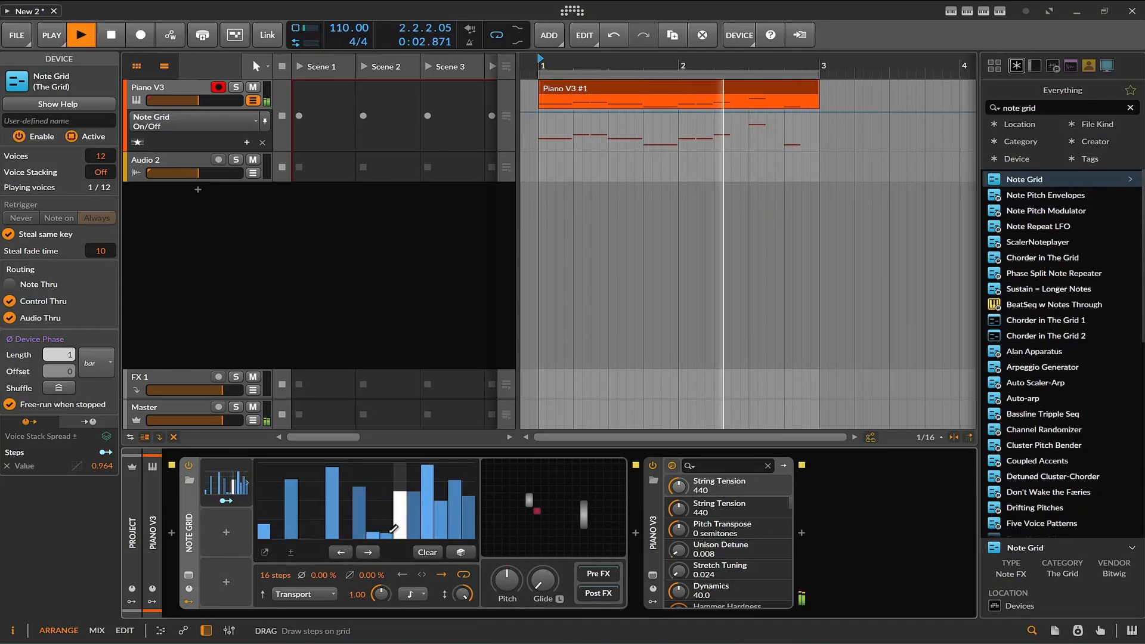
pyautogui.click(320, 498)
pyautogui.click(319, 464)
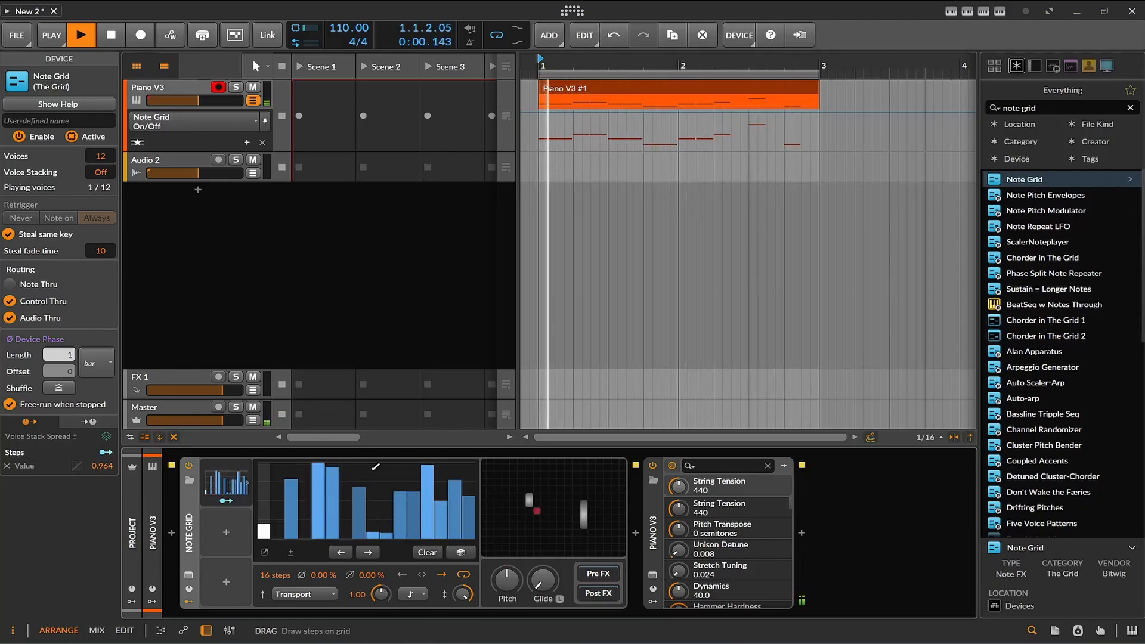
pyautogui.click(305, 464)
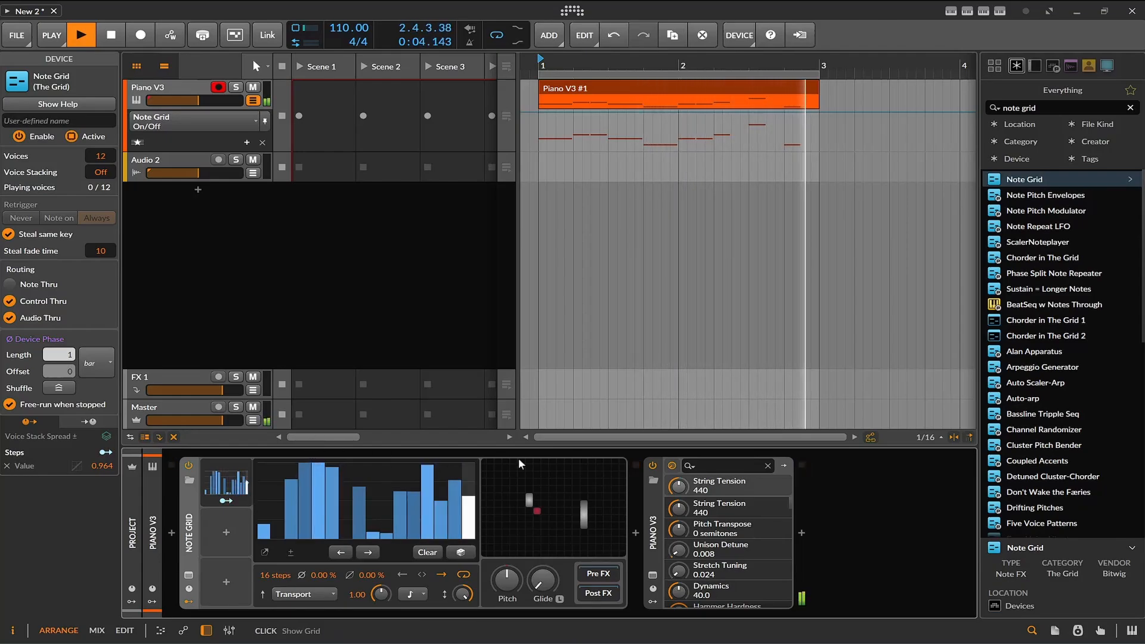
pyautogui.moveTo(311, 529); pyautogui.dragTo(325, 532)
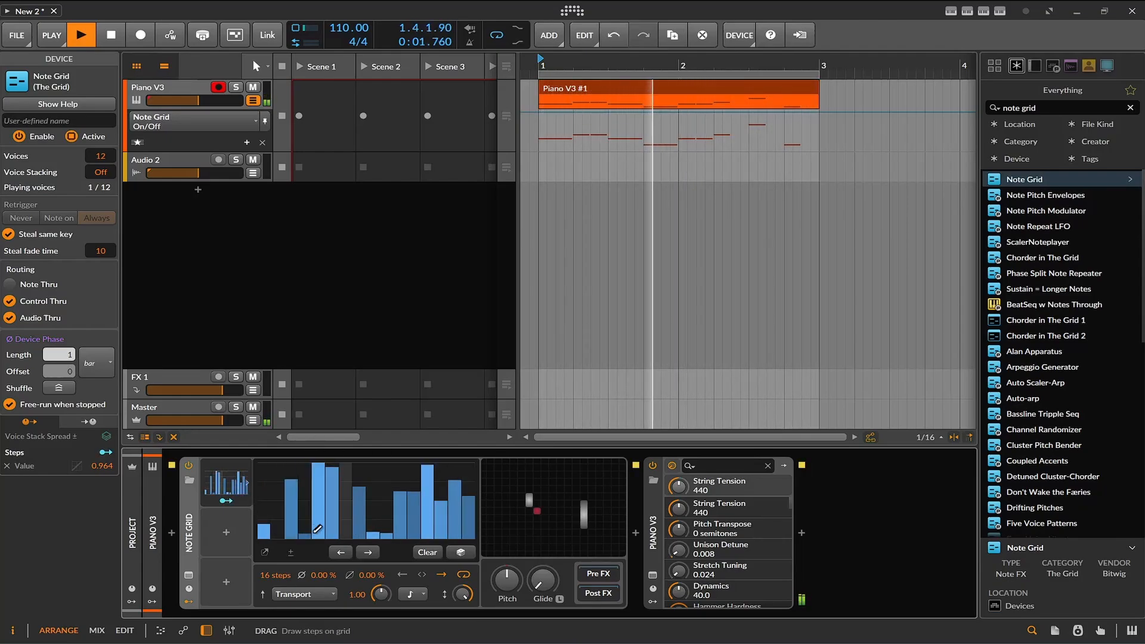
pyautogui.press('space')
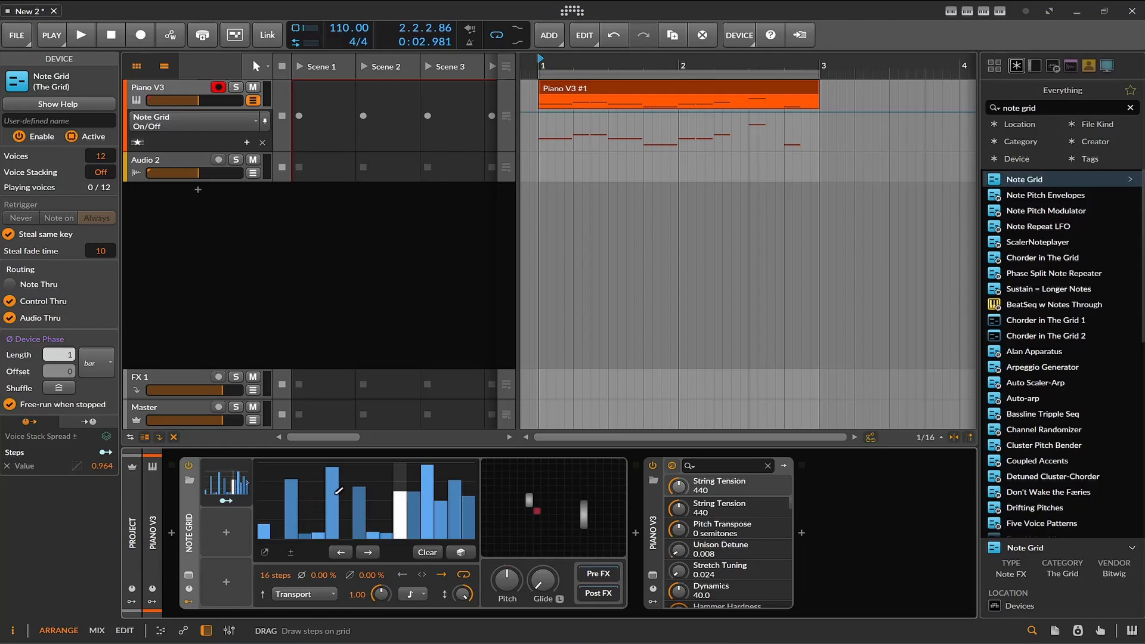
# Step: Randomize the Steps modulator's pattern once, start playback, and randomize it three more times while the clip plays
pyautogui.click(460, 552)
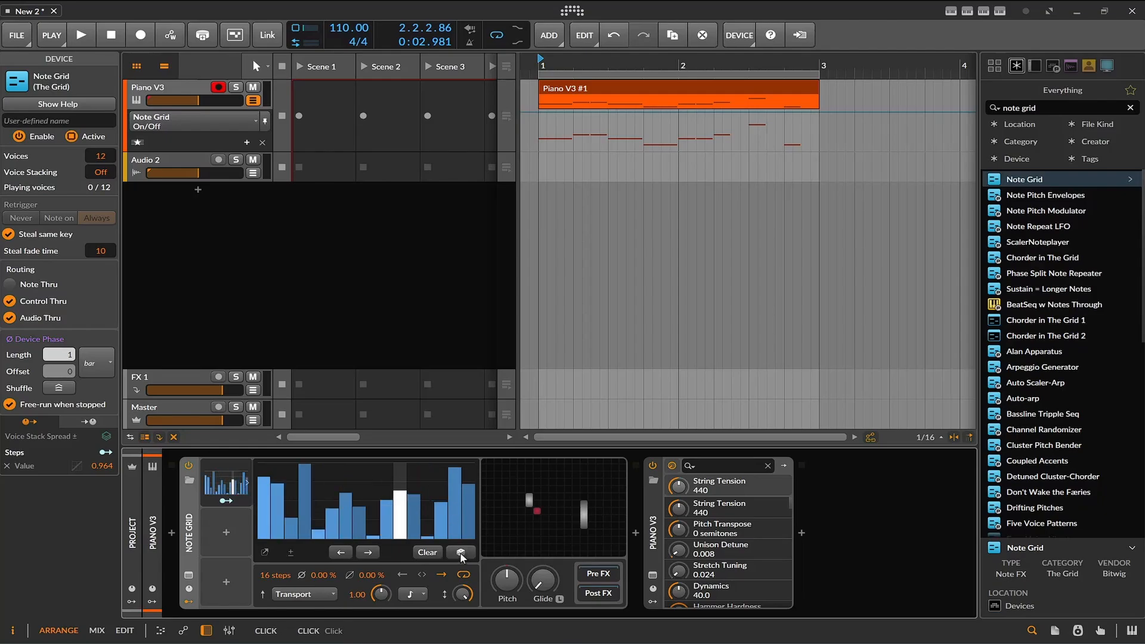
pyautogui.press('space')
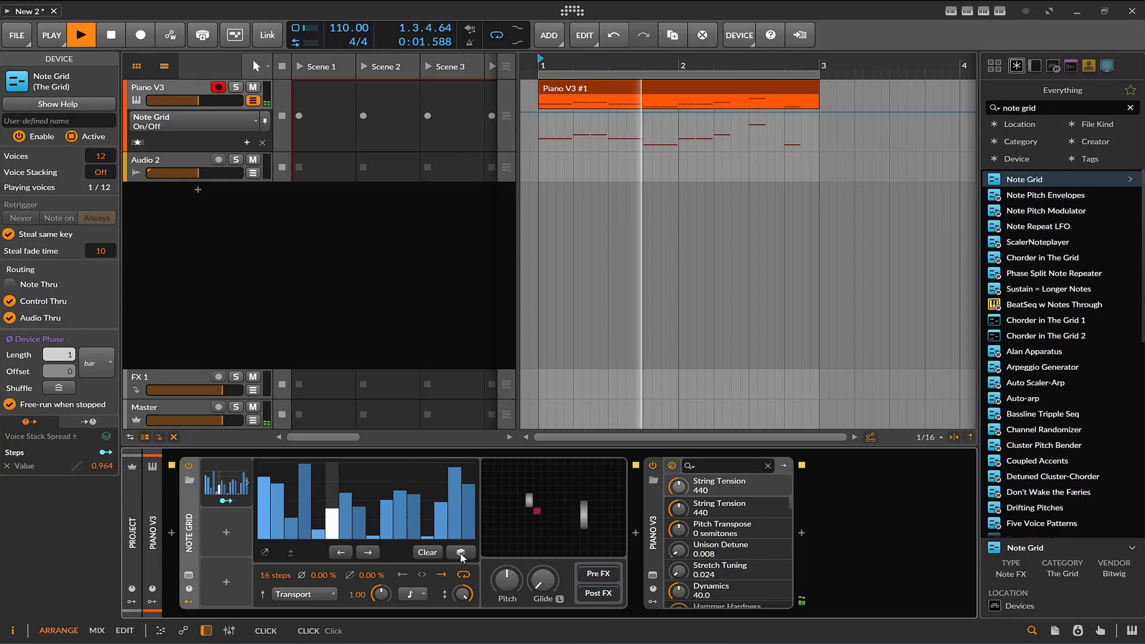
pyautogui.click(460, 552)
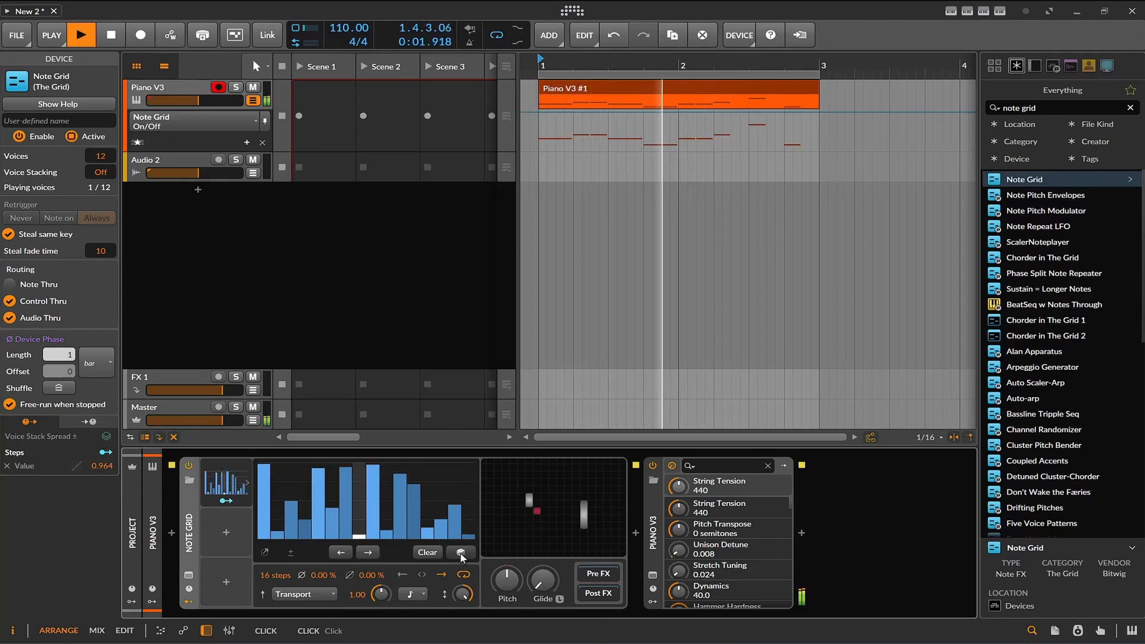
pyautogui.click(460, 552)
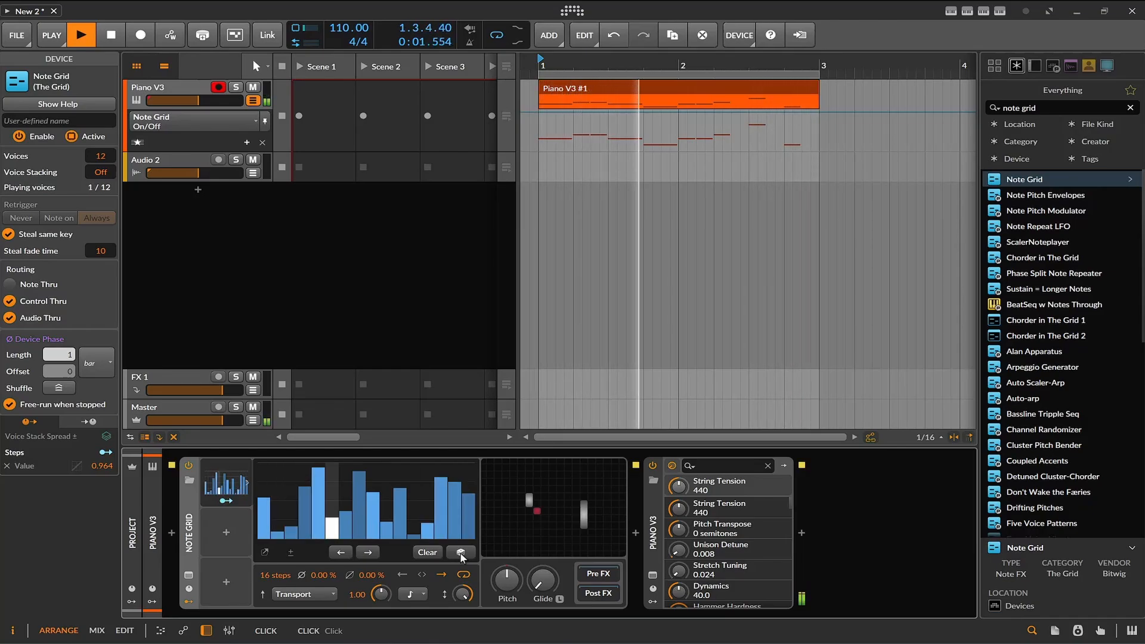
pyautogui.click(460, 552)
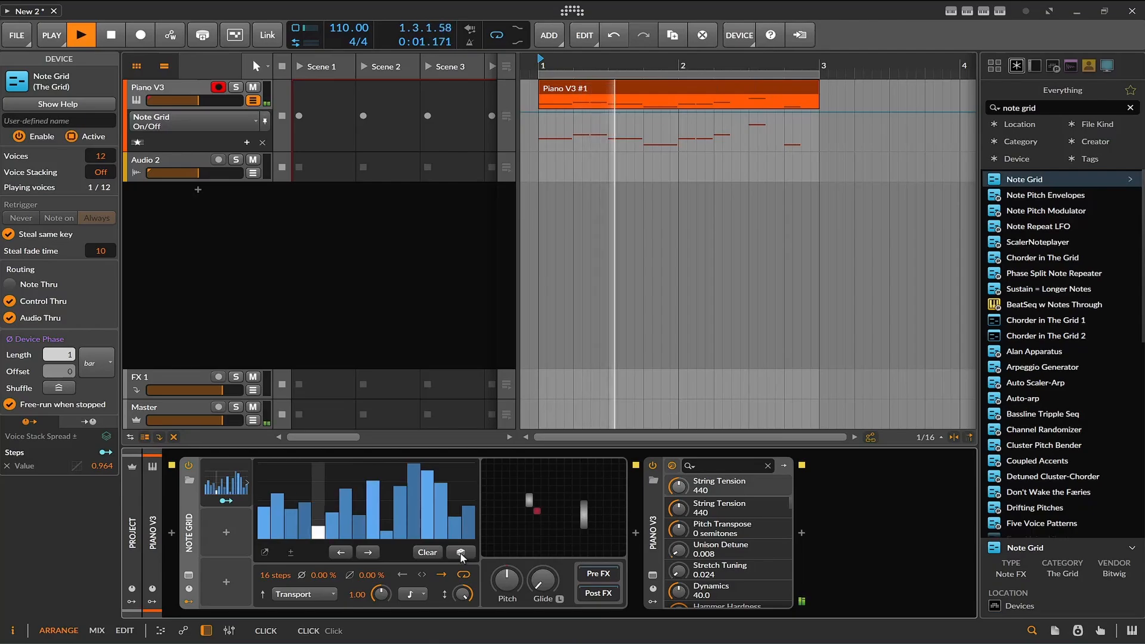
# Step: Lower the third, sixth, seventh and twelfth Steps bars during playback, raise the sixth and third again, and stop playback
pyautogui.moveTo(361, 535)
pyautogui.mouseDown()
pyautogui.moveTo(268, 509)
pyautogui.moveTo(293, 525)
pyautogui.mouseUp()
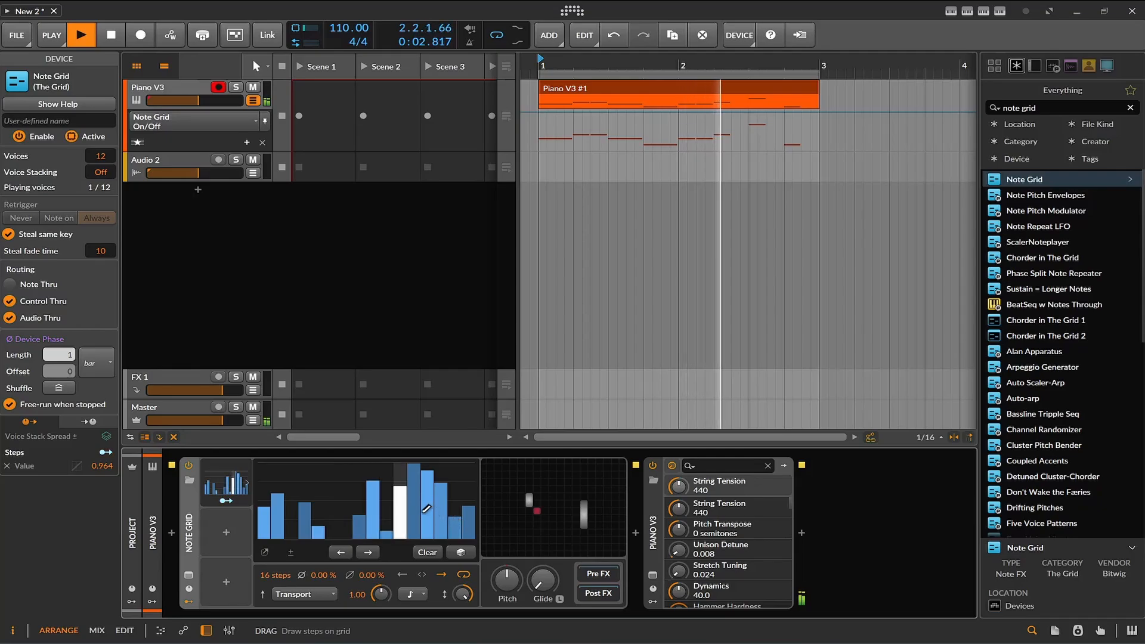
pyautogui.moveTo(415, 525); pyautogui.dragTo(415, 530)
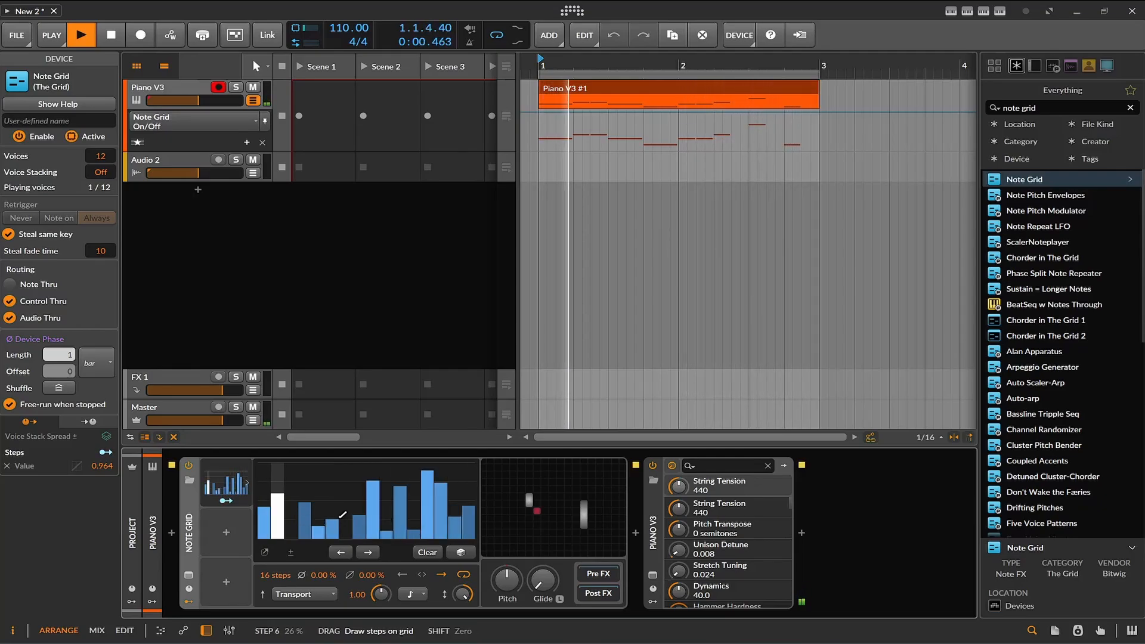
pyautogui.click(339, 511)
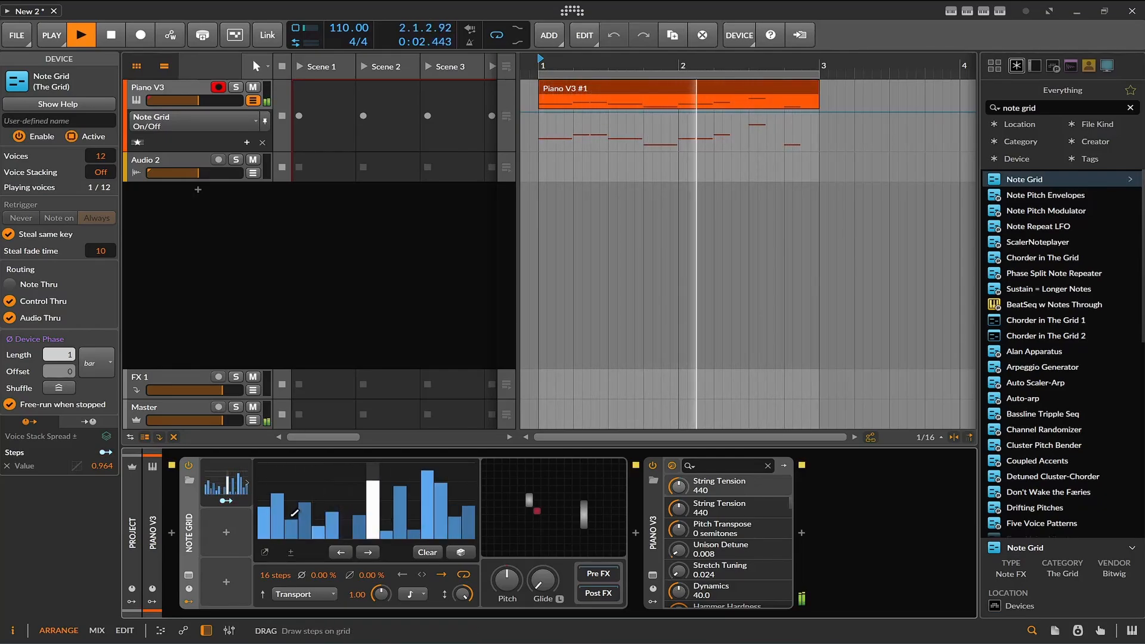
pyautogui.click(295, 477)
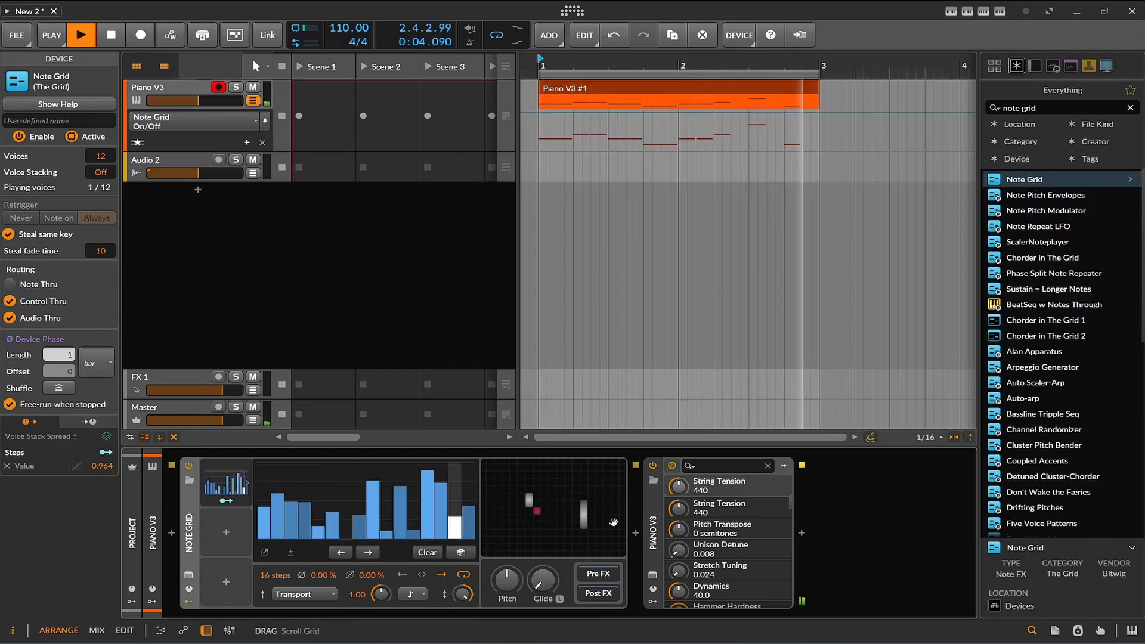
pyautogui.press('space')
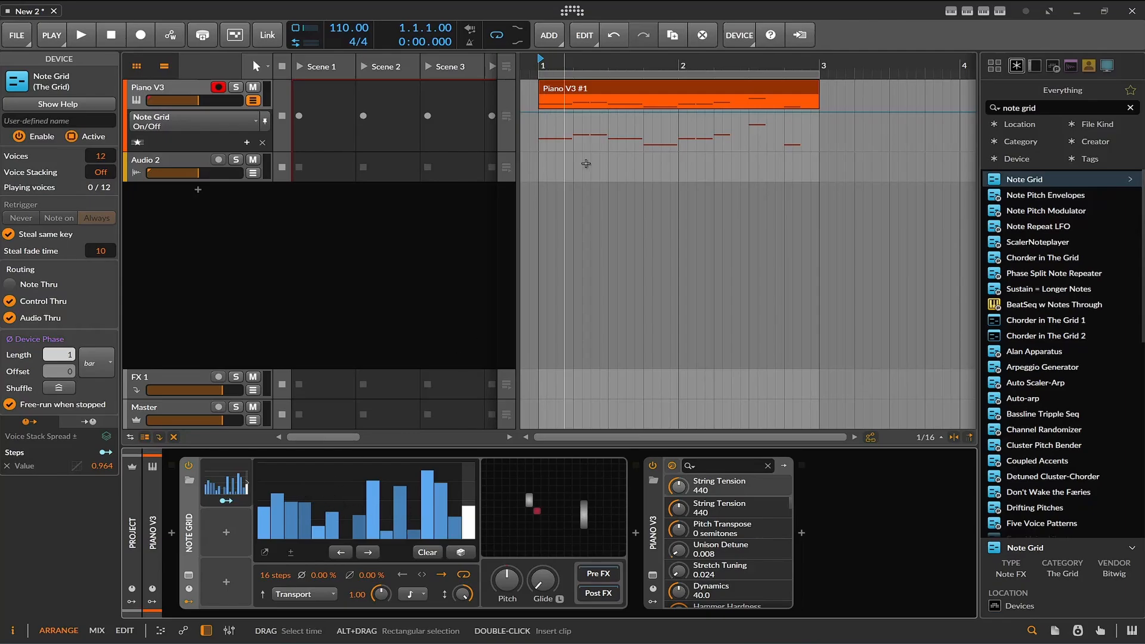
# Step: Duplicate the two-bar piano clip three times in the arrangement and extend the loop region to 8 bars
pyautogui.scroll(-1, 625, 101)
pyautogui.scroll(-2, 625, 102)
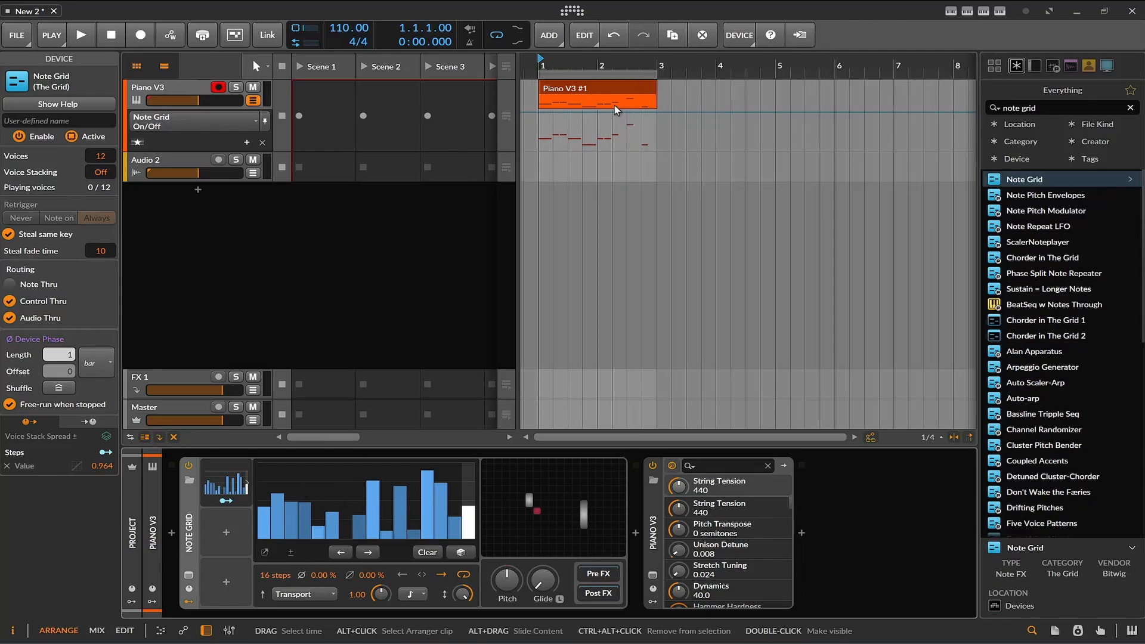
pyautogui.click(564, 86)
pyautogui.hotkey('ctrl', 'd')
pyautogui.hotkey('ctrl', 'd')
pyautogui.hotkey('ctrl', 'd')
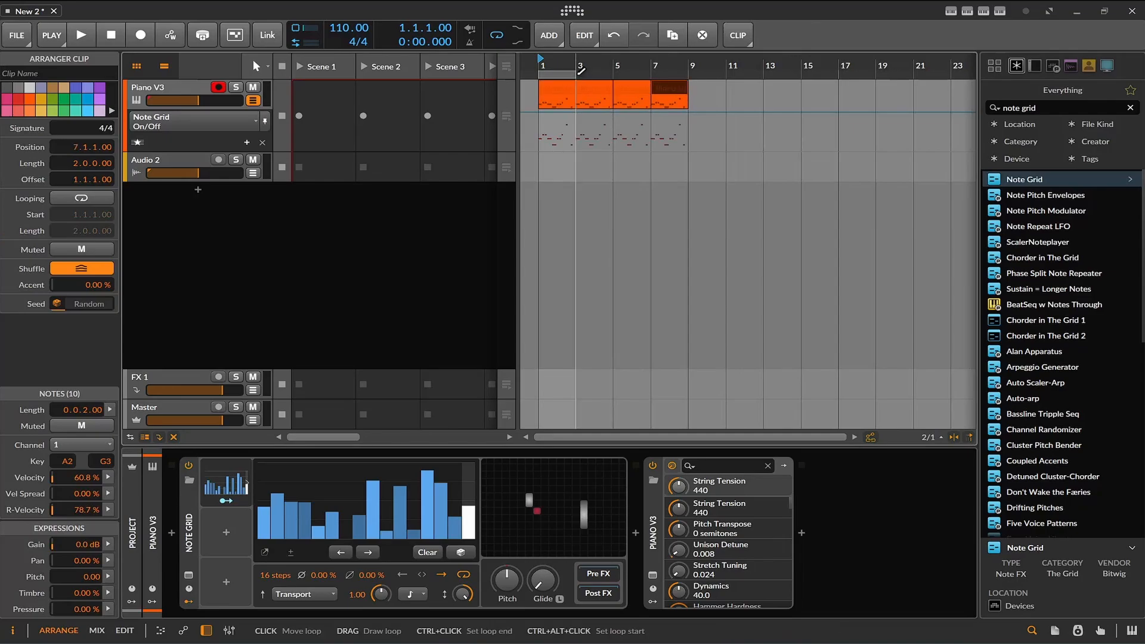
pyautogui.moveTo(576, 75); pyautogui.dragTo(689, 75)
# Step: Play the eight-bar loop and randomize the Steps modulator's pattern twice during playback
pyautogui.press('space')
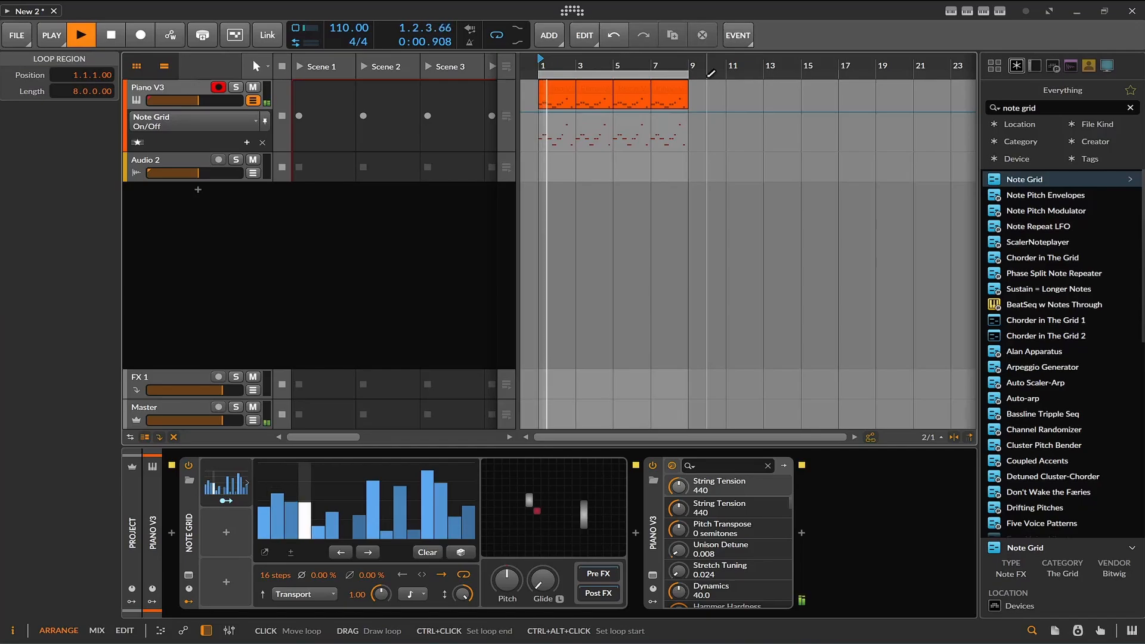
pyautogui.click(463, 549)
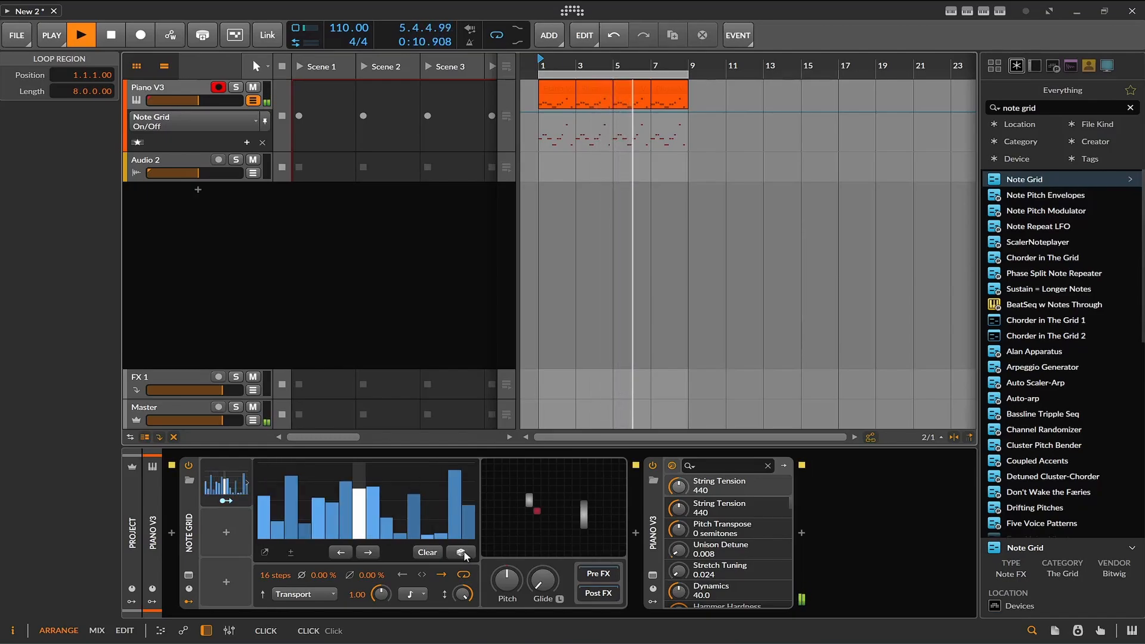
pyautogui.click(463, 550)
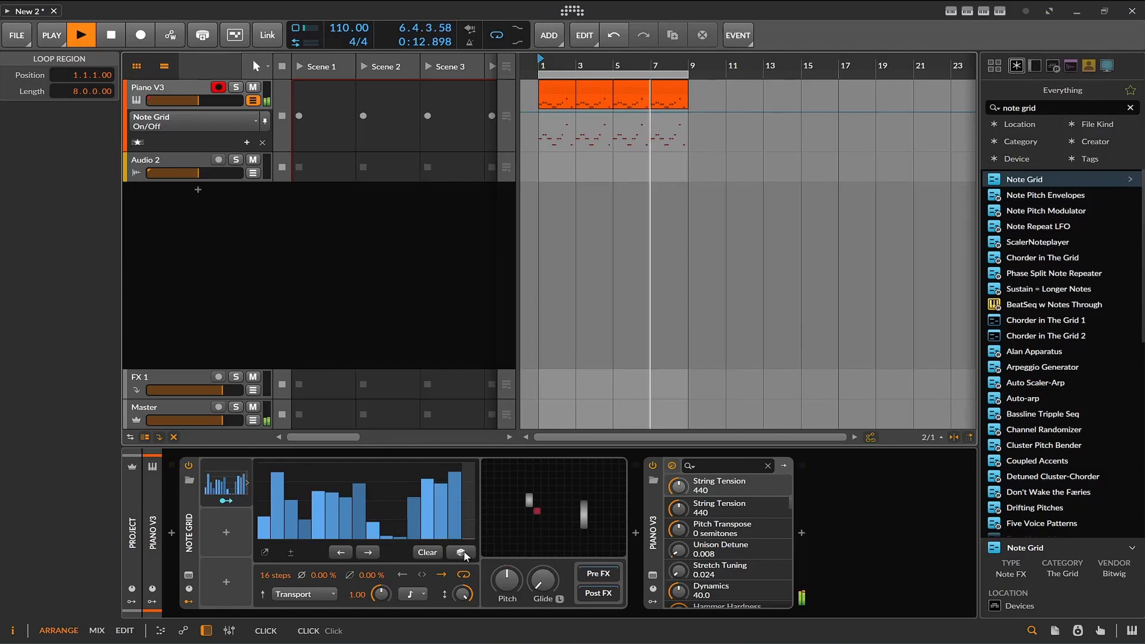
# Step: Stop playback and add a Button modulator to the Note Grid
pyautogui.press('space')
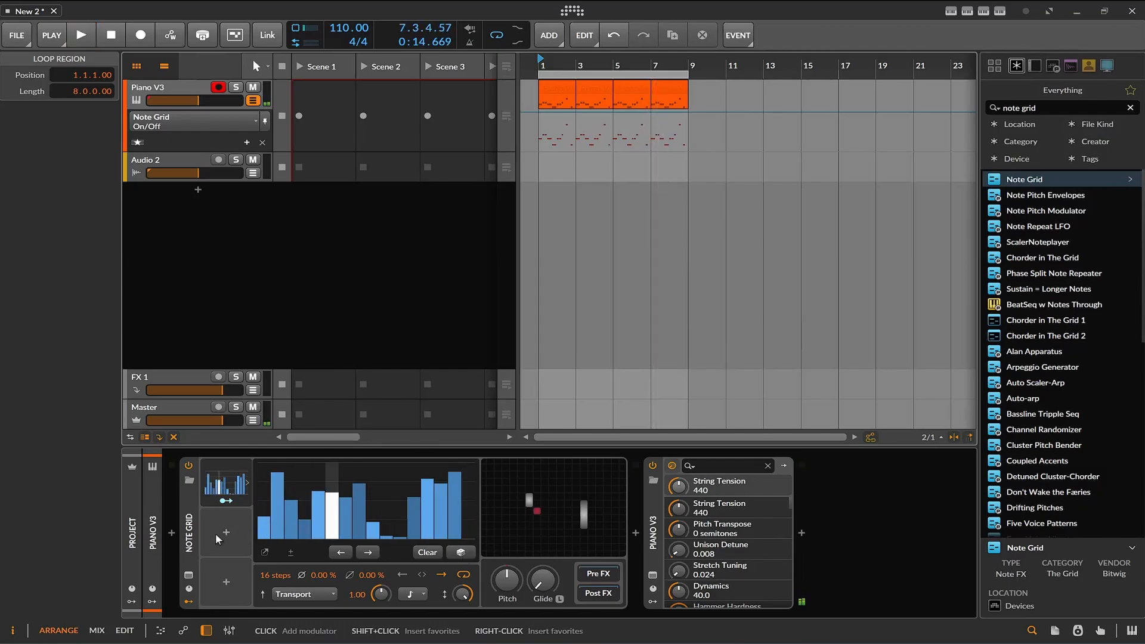
pyautogui.click(226, 532)
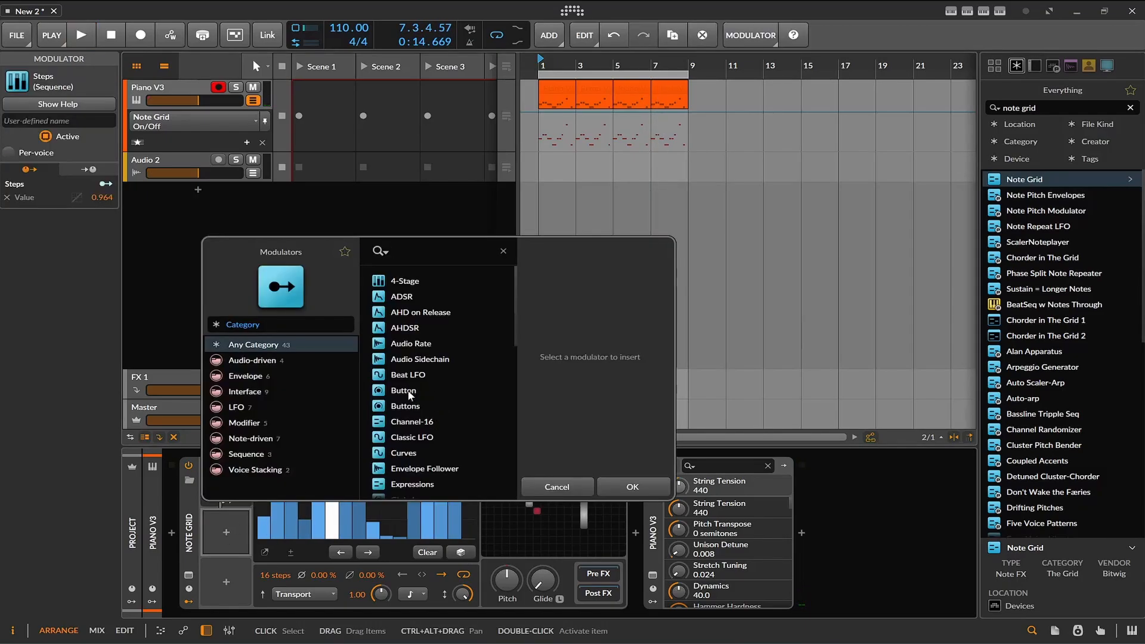
pyautogui.click(410, 391)
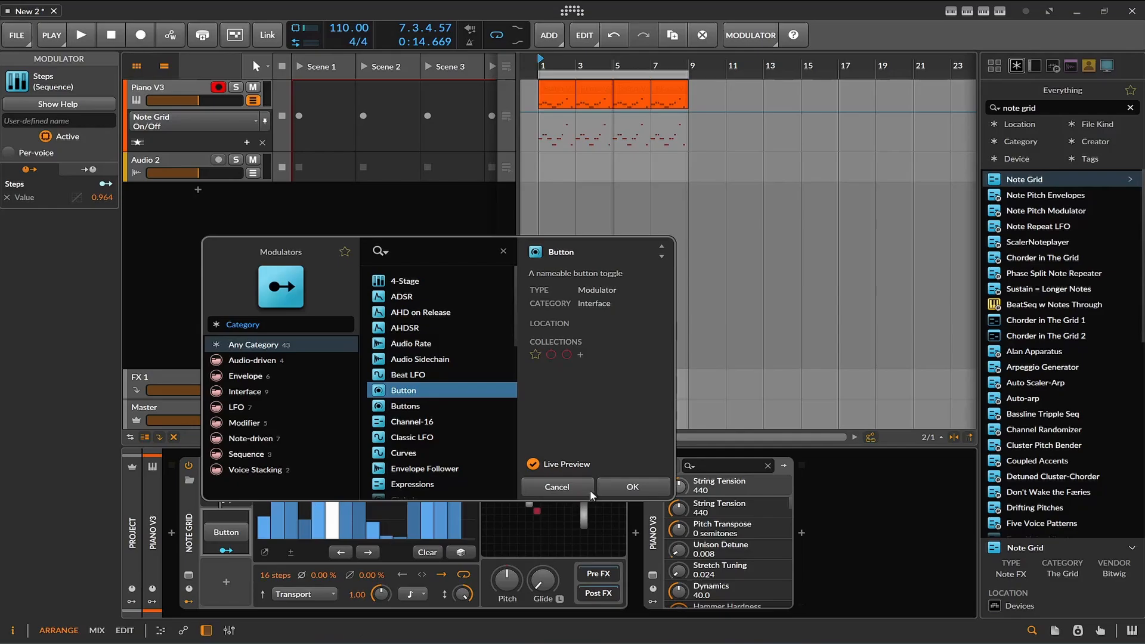
pyautogui.click(632, 487)
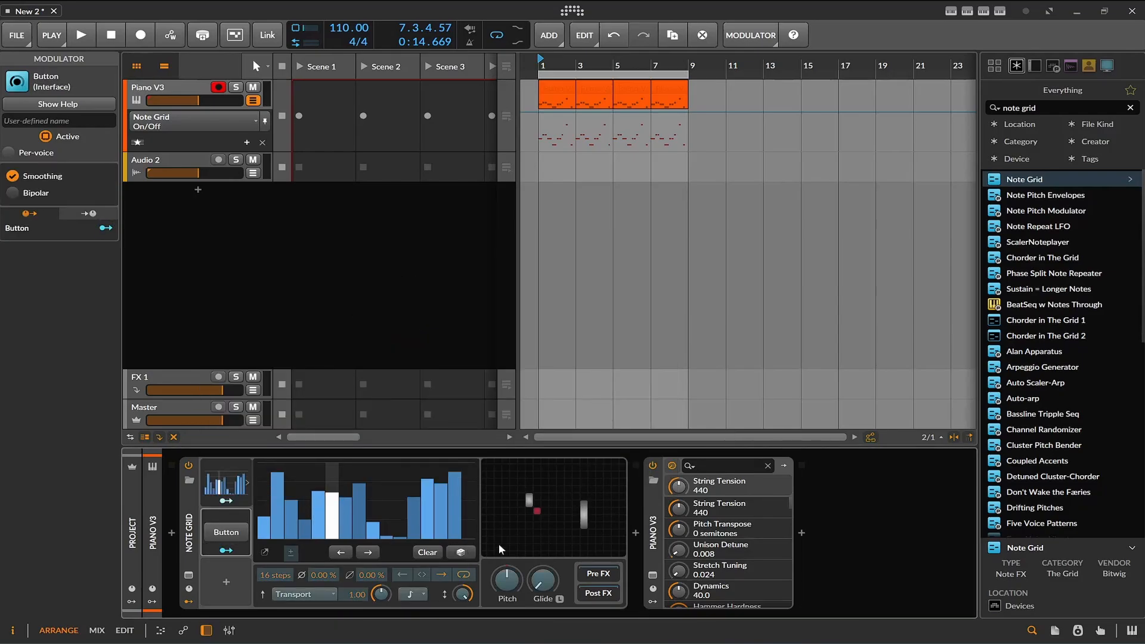
# Step: Map the Button modulator to the Steps modulator's Amount with a modulation of -2.00
pyautogui.click(216, 555)
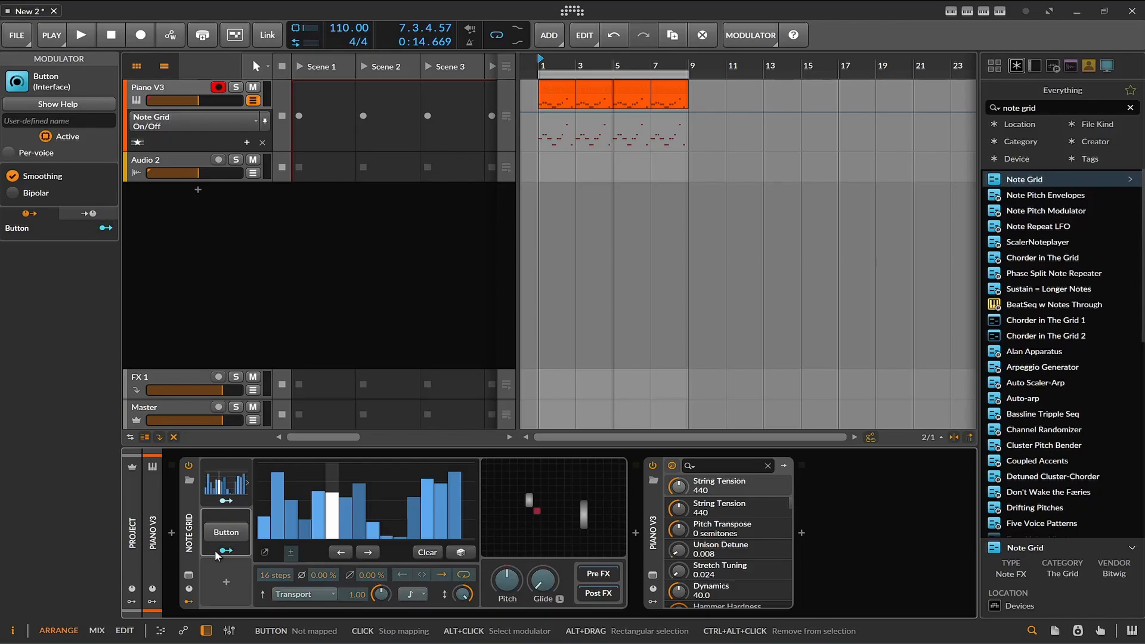
pyautogui.click(217, 555)
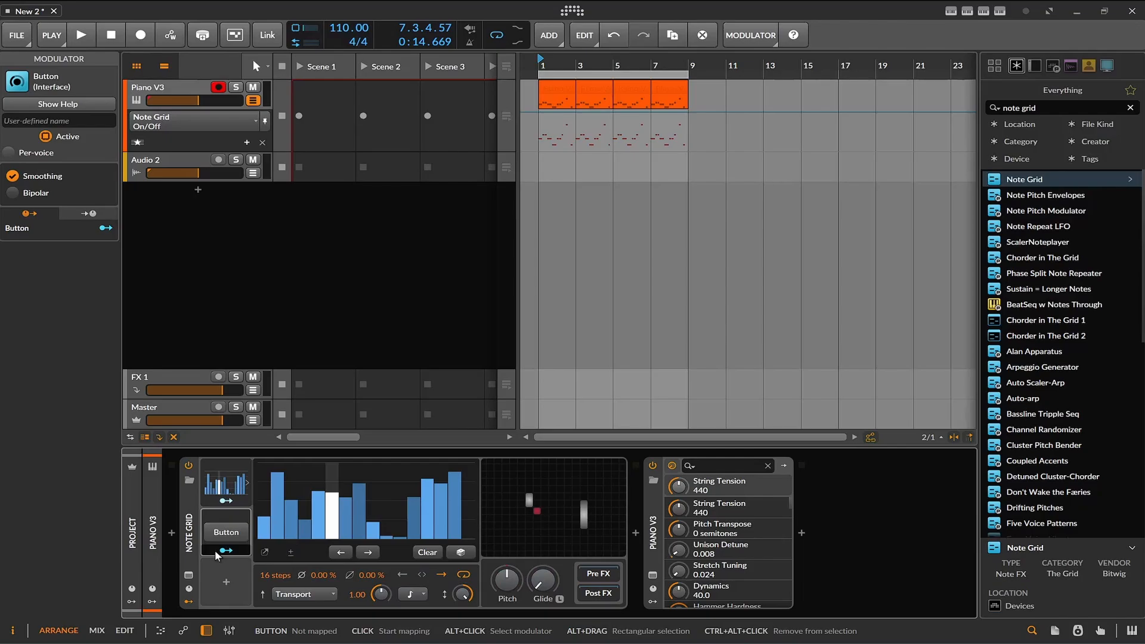
pyautogui.click(217, 555)
pyautogui.moveTo(463, 594); pyautogui.dragTo(463, 641)
pyautogui.click(225, 553)
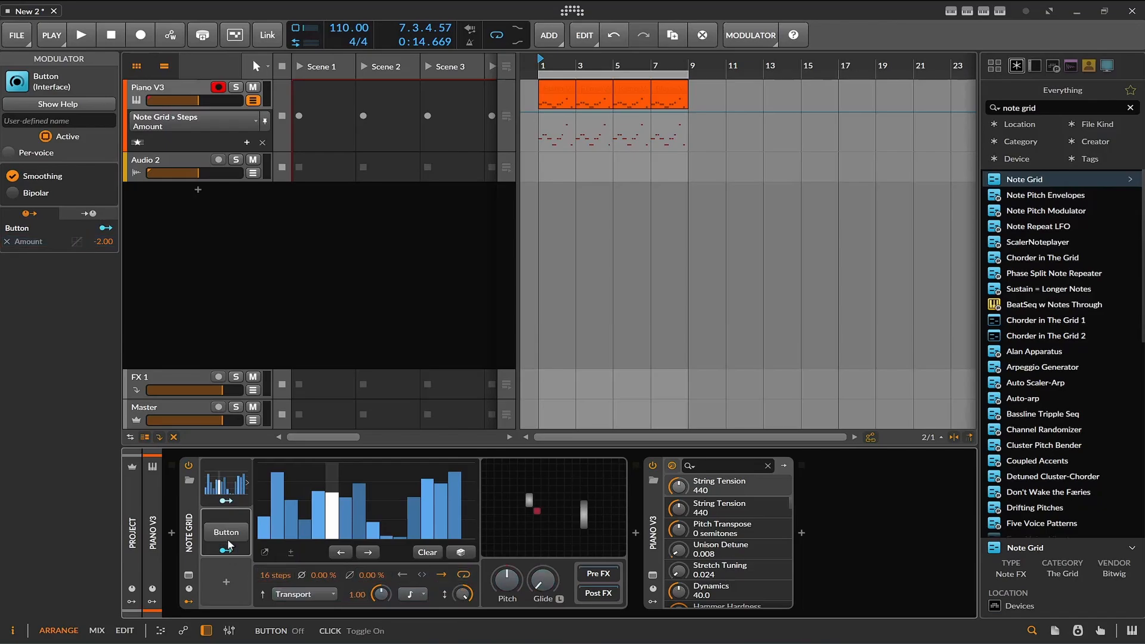
# Step: Play the loop and toggle the Button modulator on and off several times to compare modulated and unmodulated velocity
pyautogui.press('space')
pyautogui.click(228, 533)
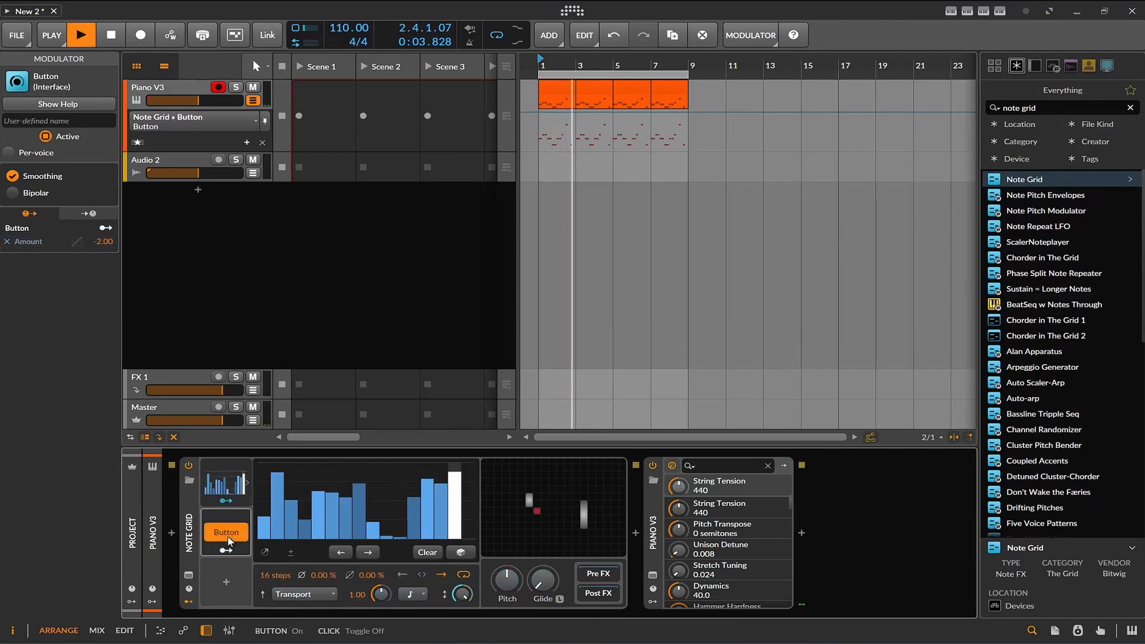
pyautogui.click(227, 537)
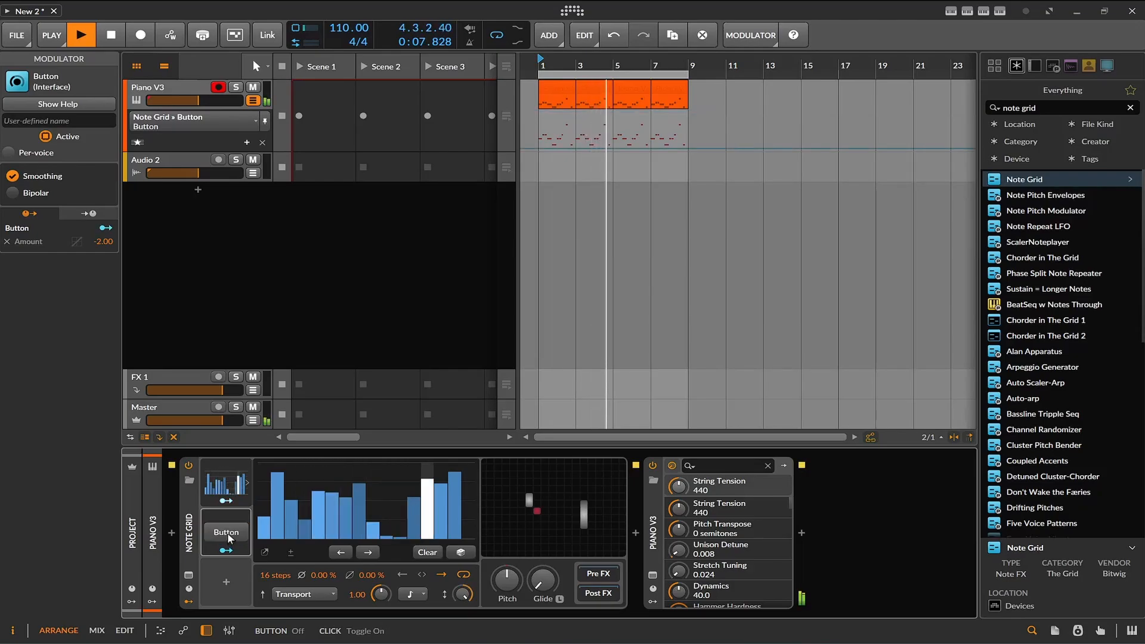
pyautogui.click(227, 532)
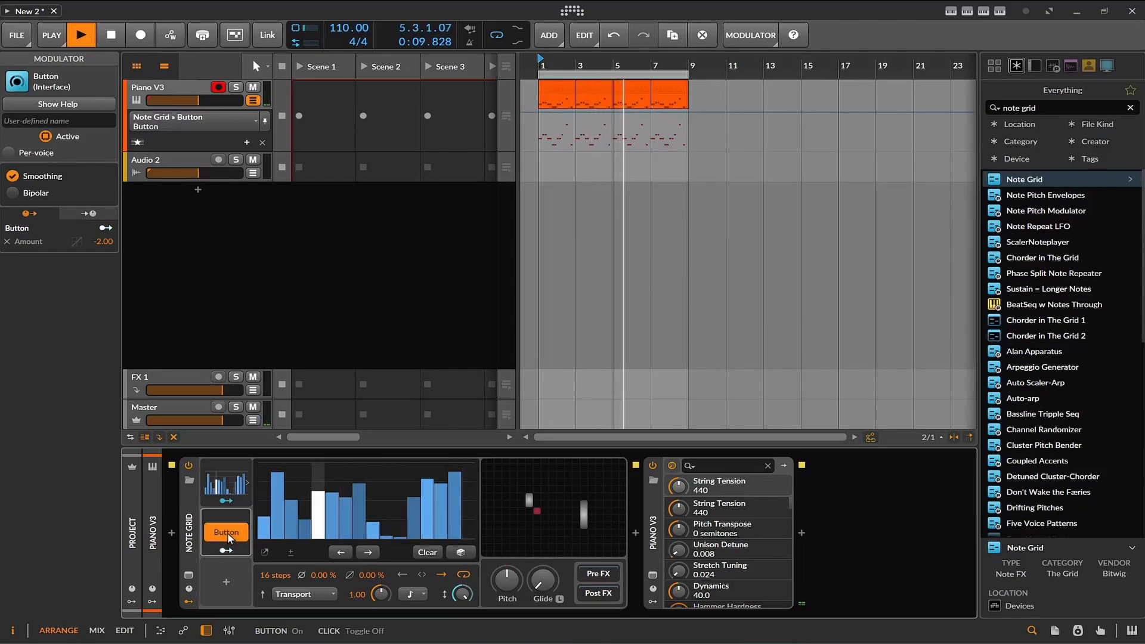
pyautogui.click(227, 532)
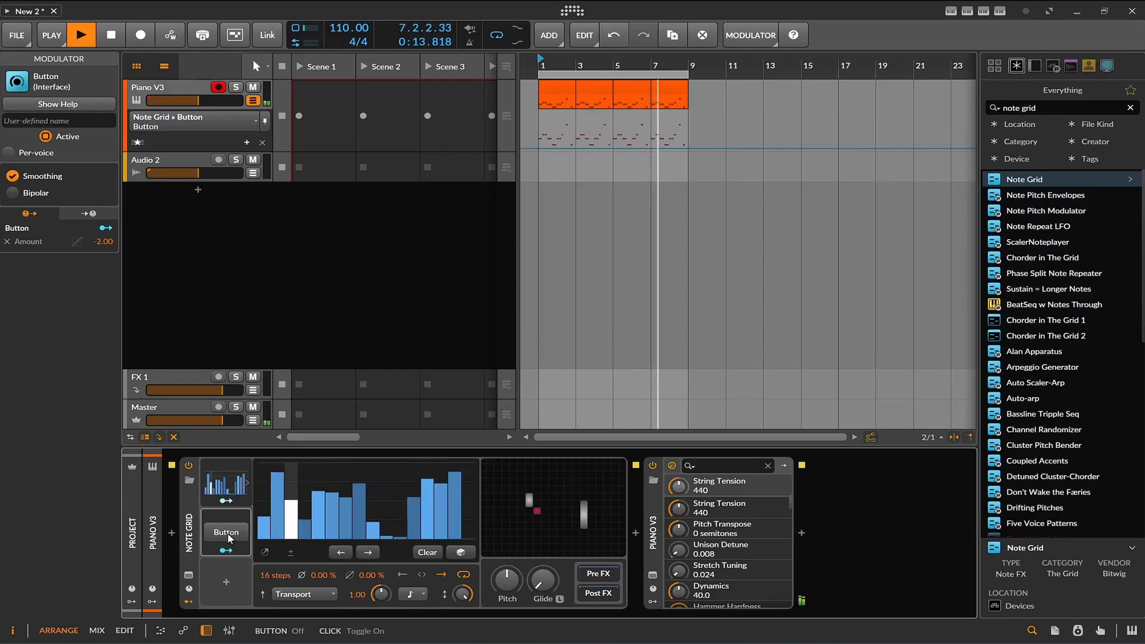
pyautogui.click(228, 533)
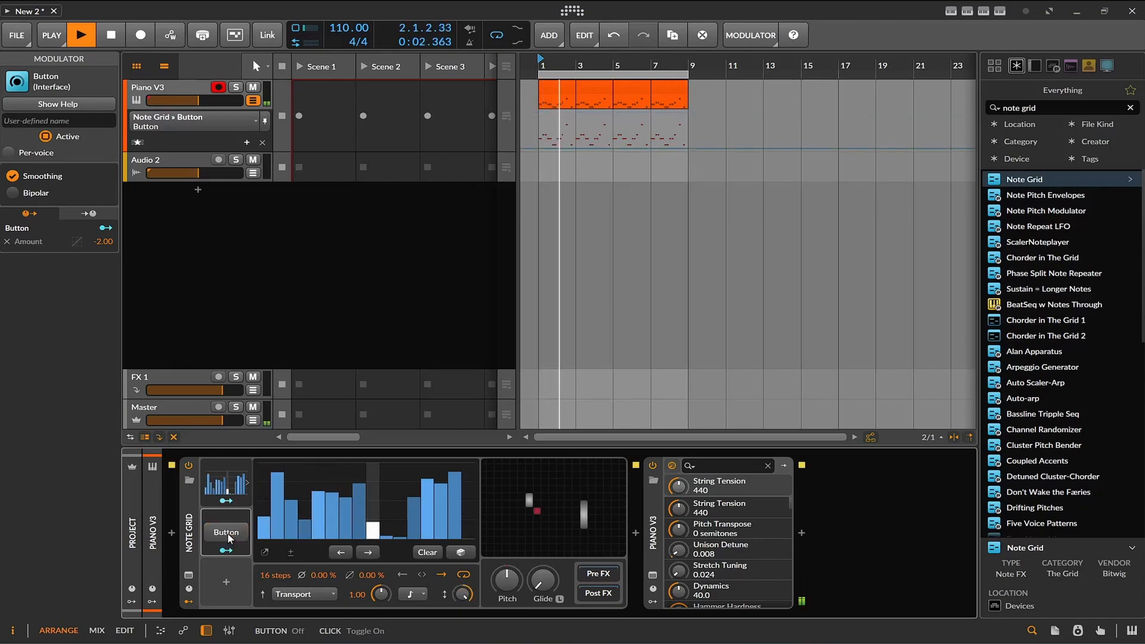
pyautogui.click(227, 531)
pyautogui.click(228, 580)
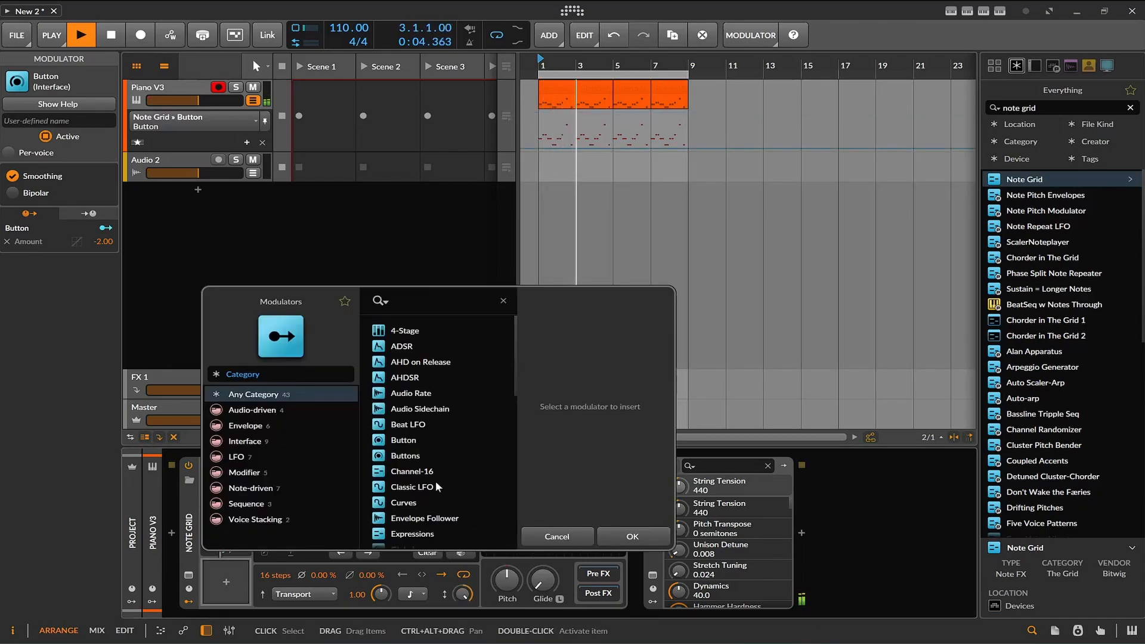
pyautogui.scroll(-3, 430, 498)
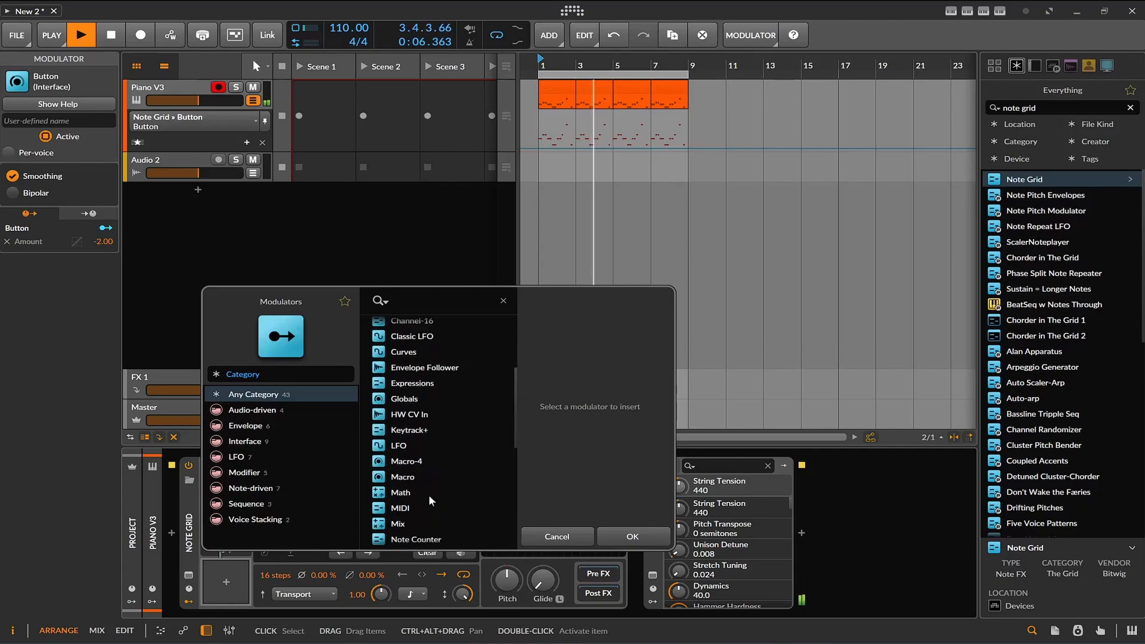
pyautogui.scroll(-5, 429, 499)
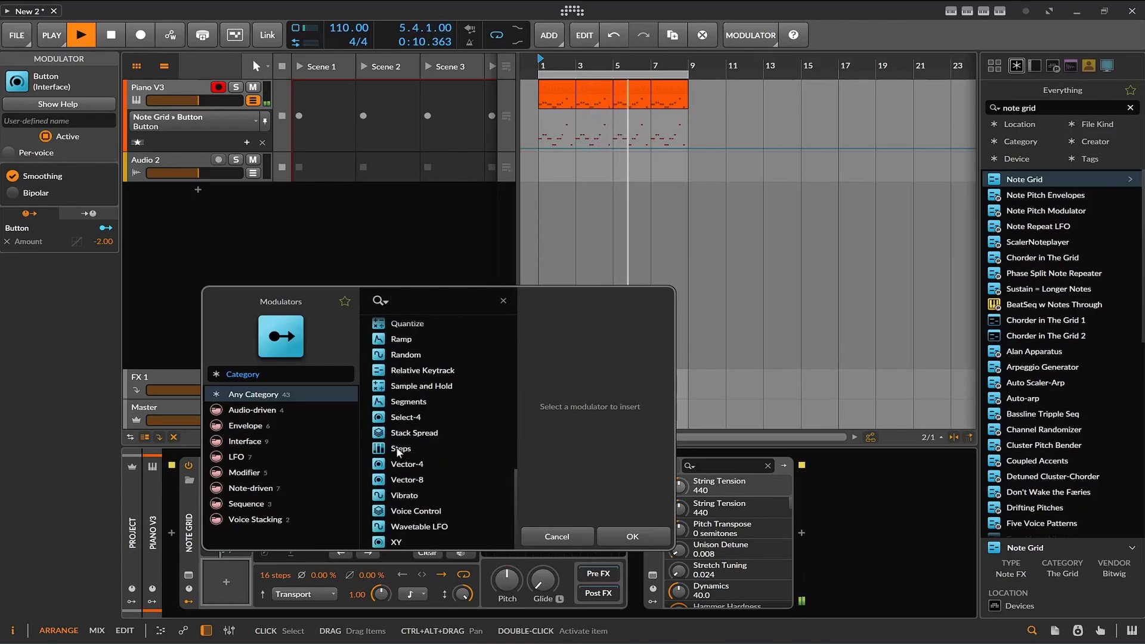
pyautogui.scroll(8, 437, 458)
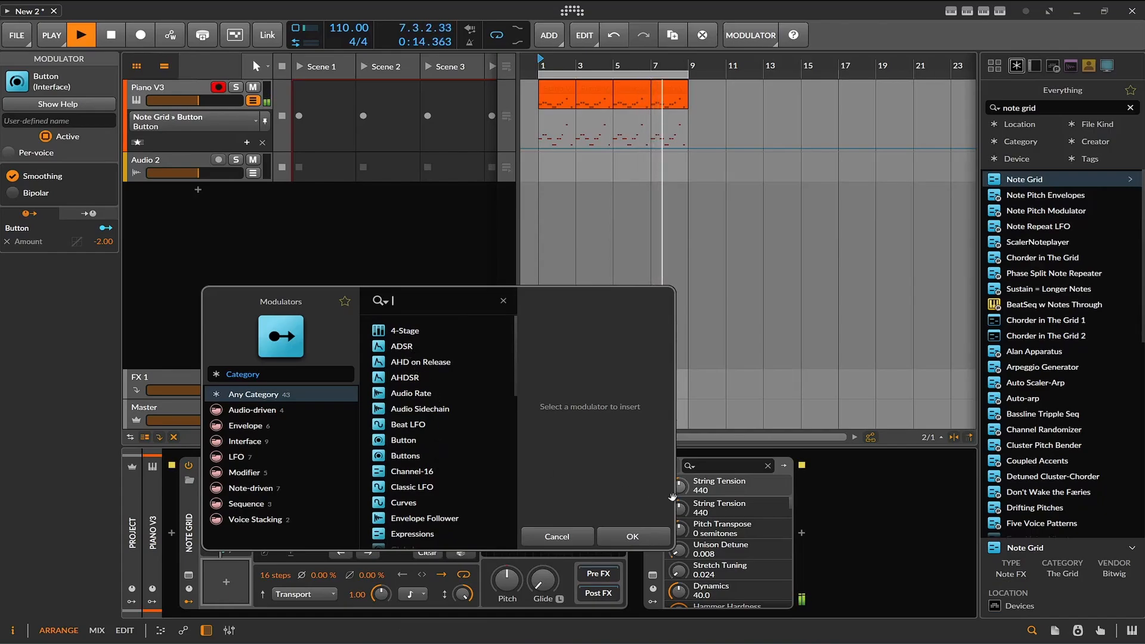
pyautogui.click(556, 537)
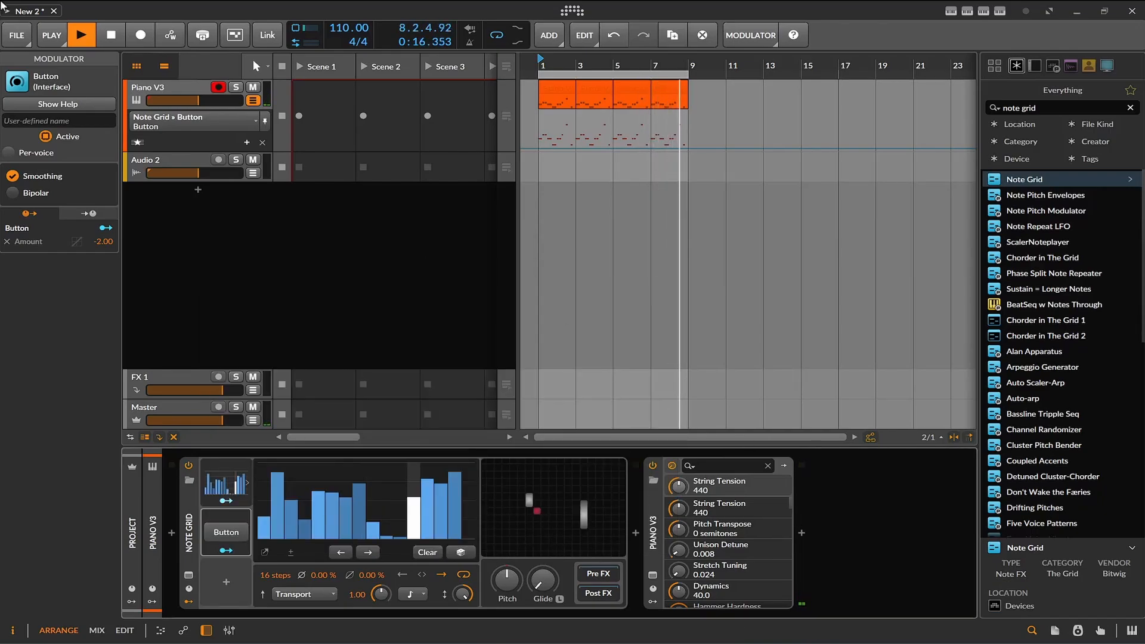
# Step: Stop playback, randomize the Steps modulator's pattern four times, and redraw several bars from the eighth onward
pyautogui.click(102, 32)
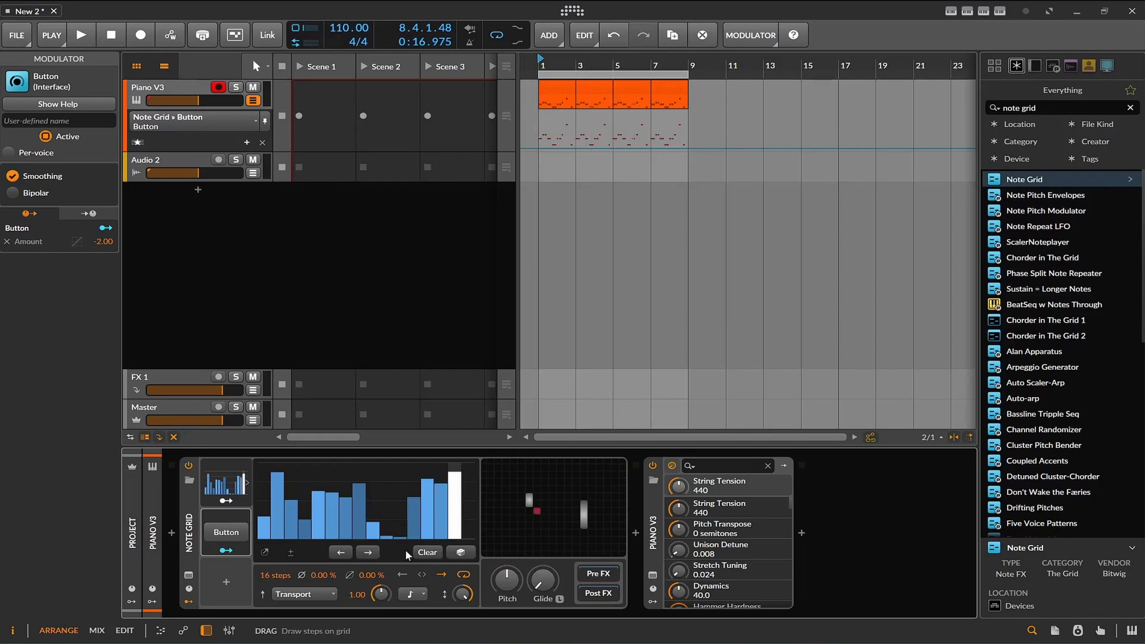
pyautogui.click(463, 551)
pyautogui.click(463, 551)
pyautogui.click(463, 551)
pyautogui.click(462, 551)
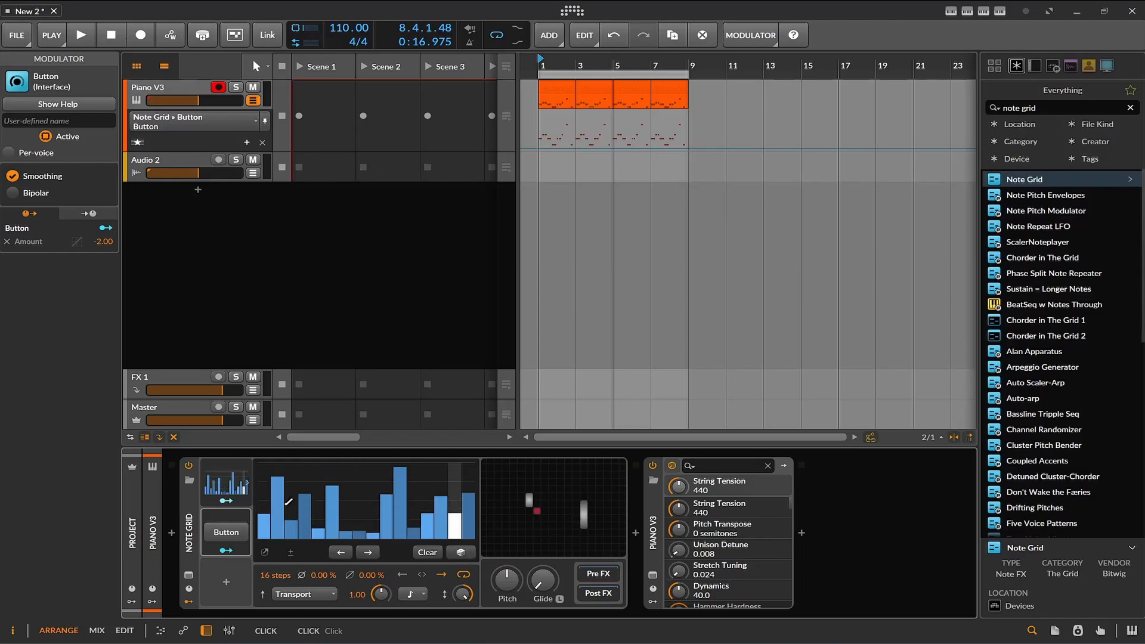
pyautogui.moveTo(370, 491)
pyautogui.mouseDown()
pyautogui.moveTo(407, 514)
pyautogui.moveTo(456, 500)
pyautogui.mouseUp()
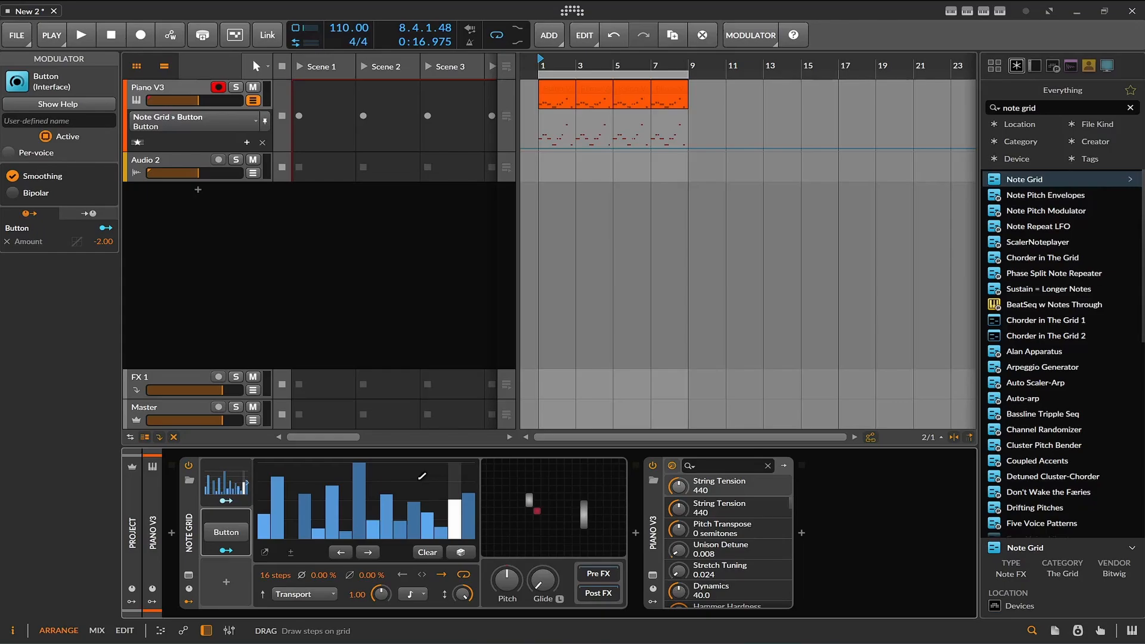
# Step: Set the Steps modulator to 64 steps and play the eight-bar loop with a newly randomized pattern before stopping playback
pyautogui.click(421, 594)
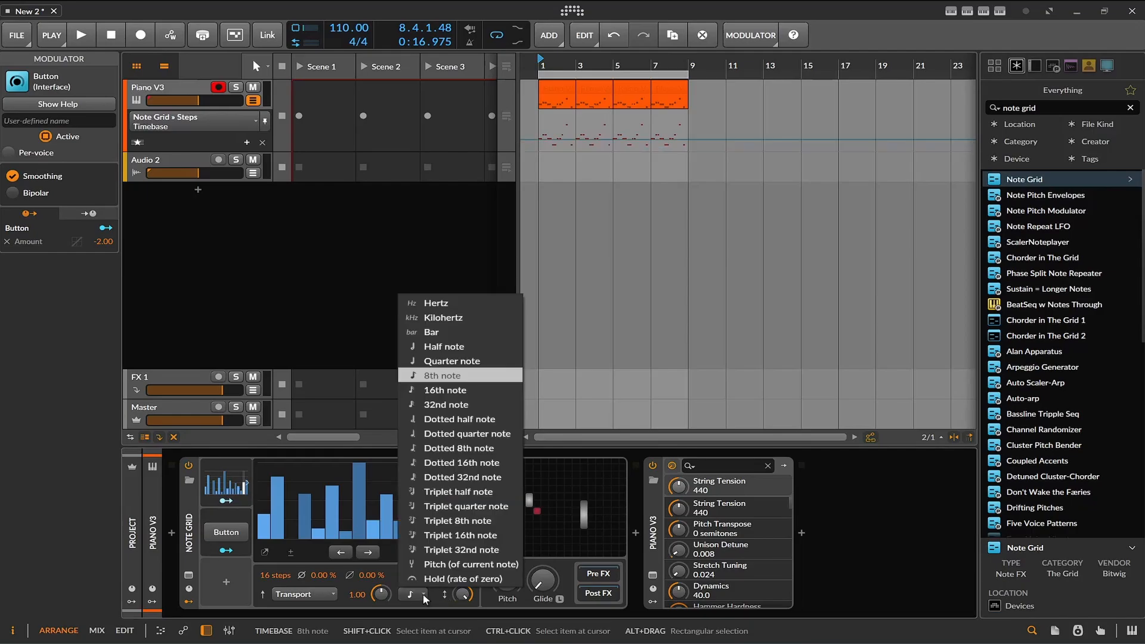
pyautogui.click(628, 424)
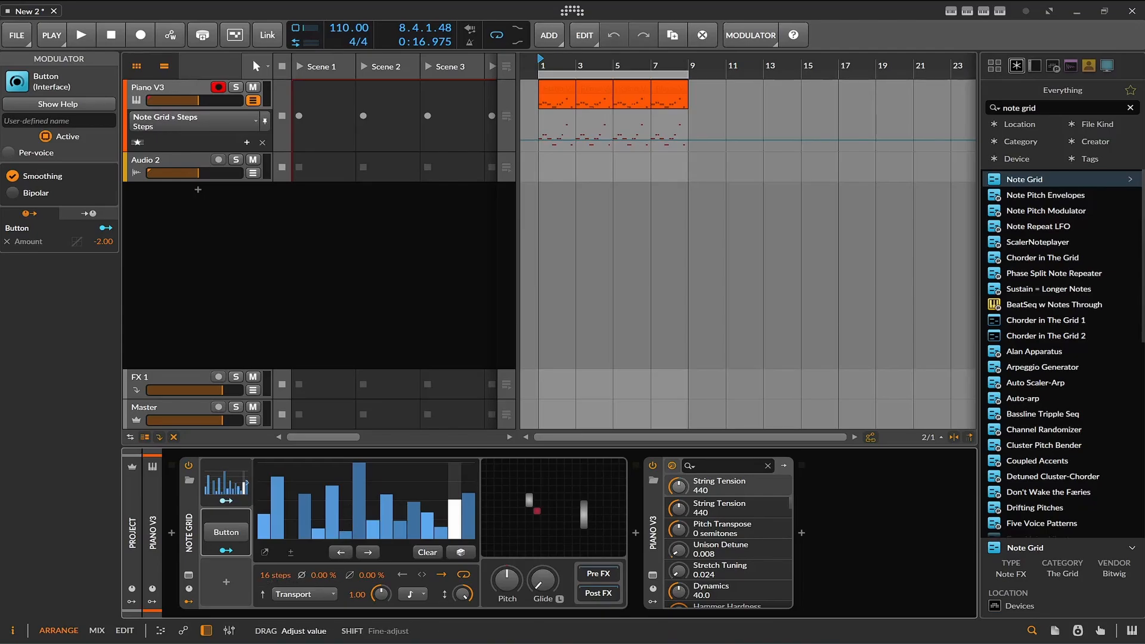
pyautogui.moveTo(275, 575); pyautogui.dragTo(276, 477)
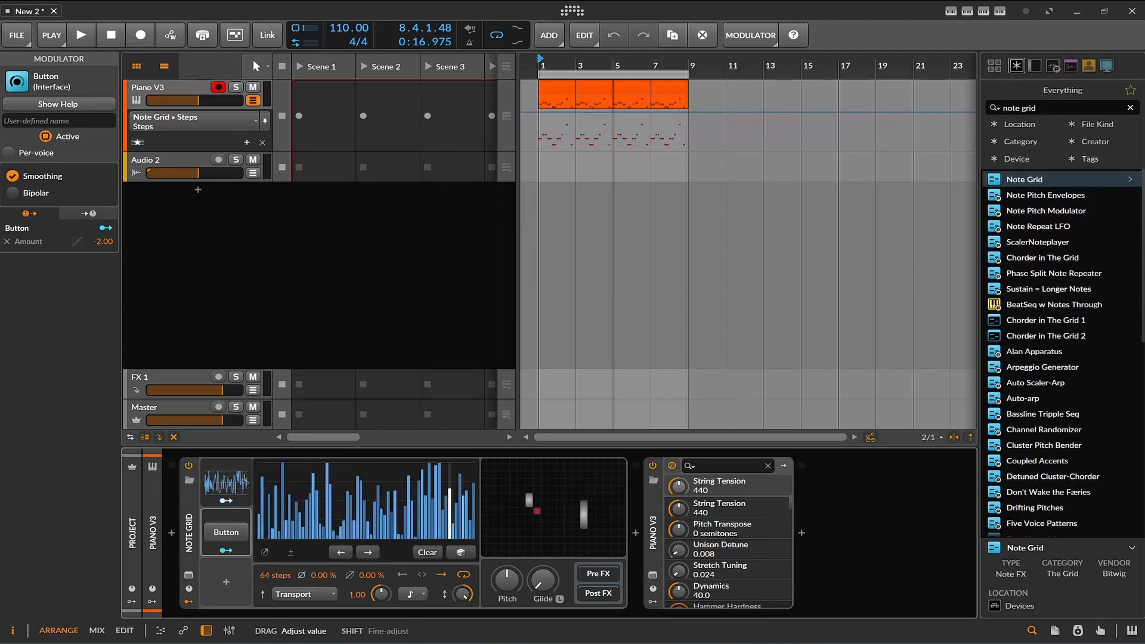
pyautogui.press('space')
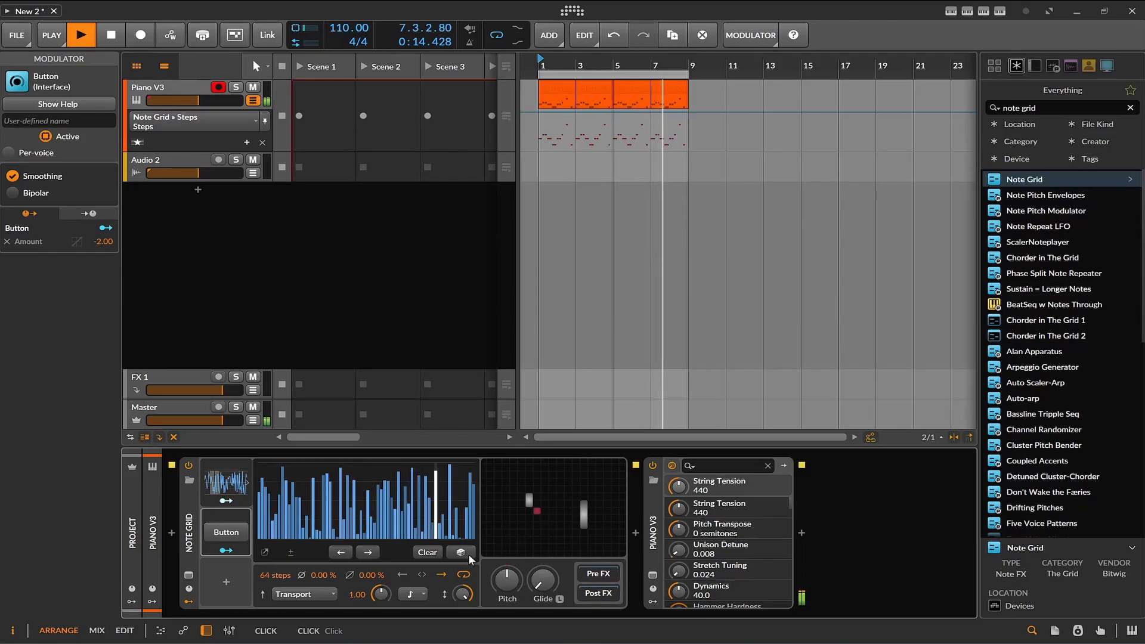
pyautogui.press('space')
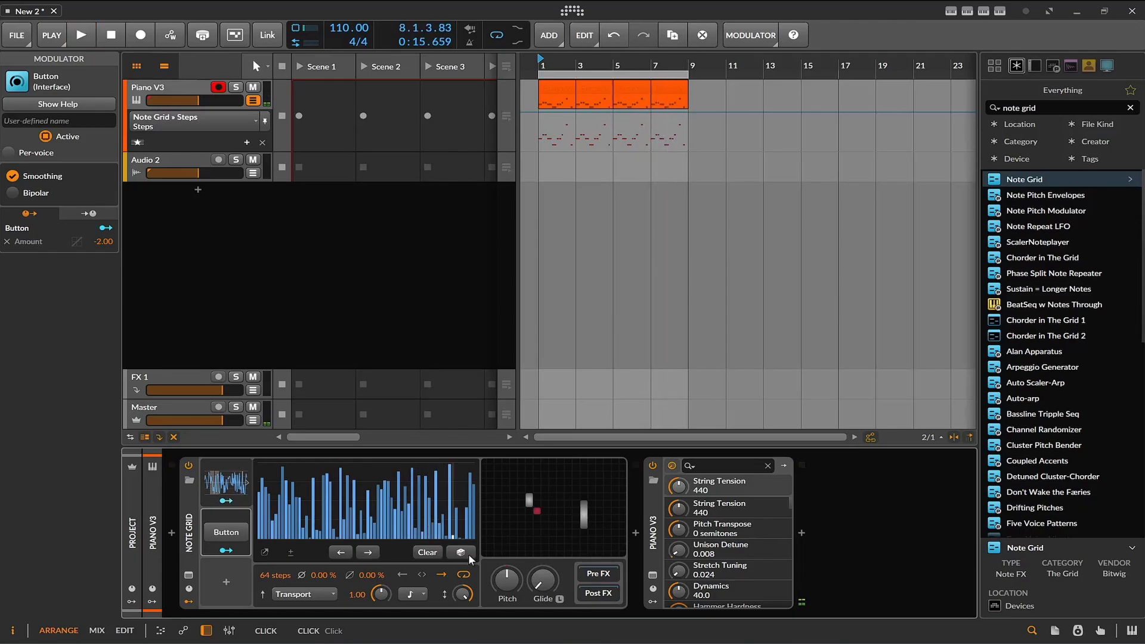